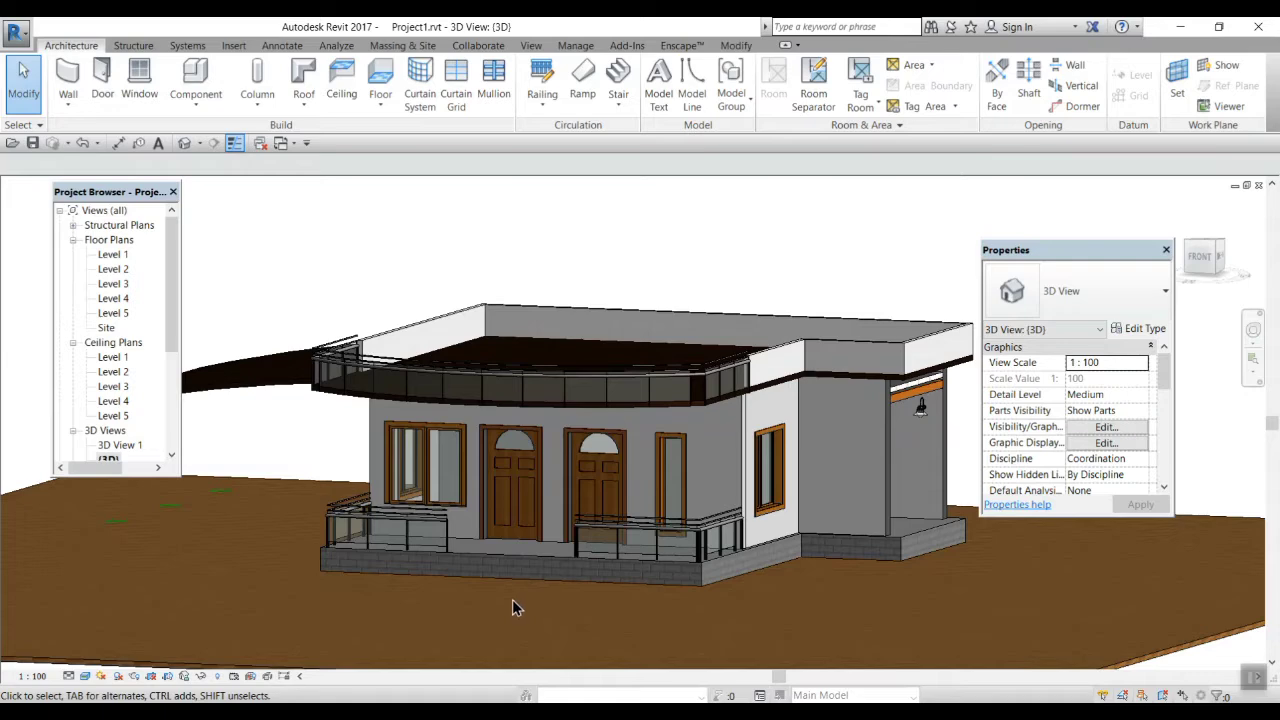
Open the South elevation view of the building.
{"action": "middle_click_drag", "start_coordinate": [512, 599], "coordinate": [708, 580], "text": "shift"}
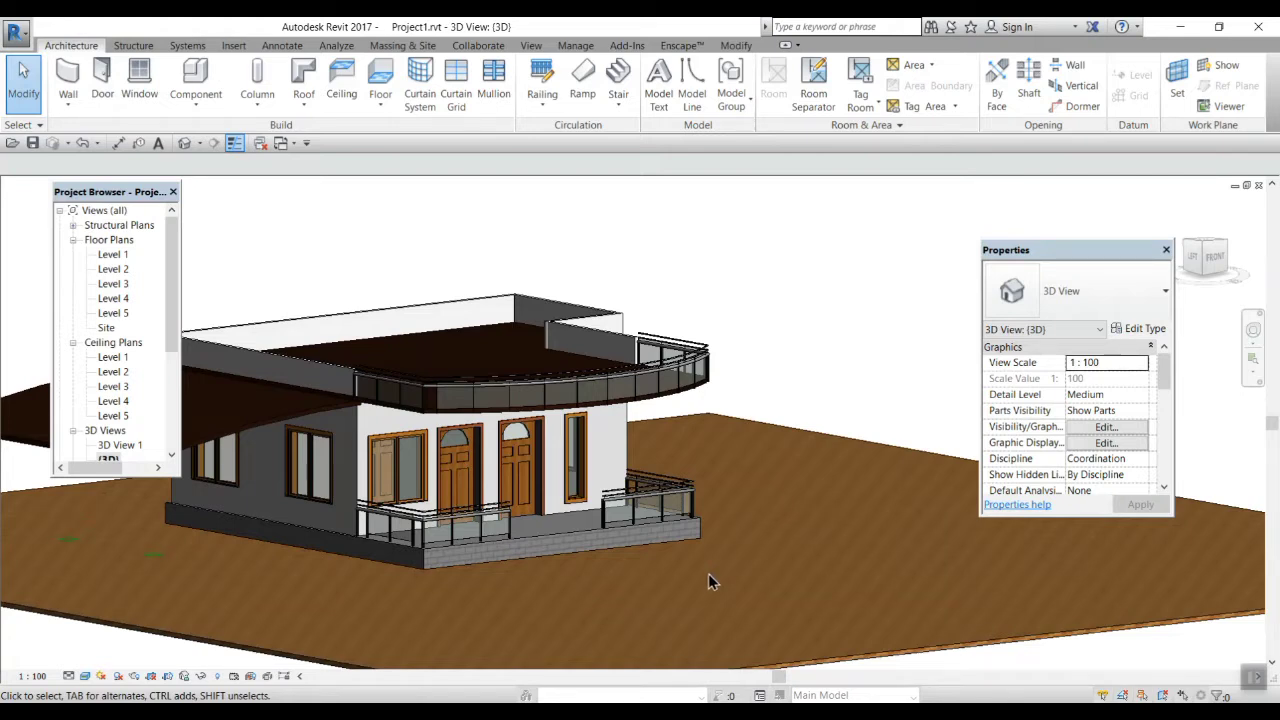
{"action": "middle_click_drag", "start_coordinate": [708, 580], "coordinate": [360, 420], "text": "shift"}
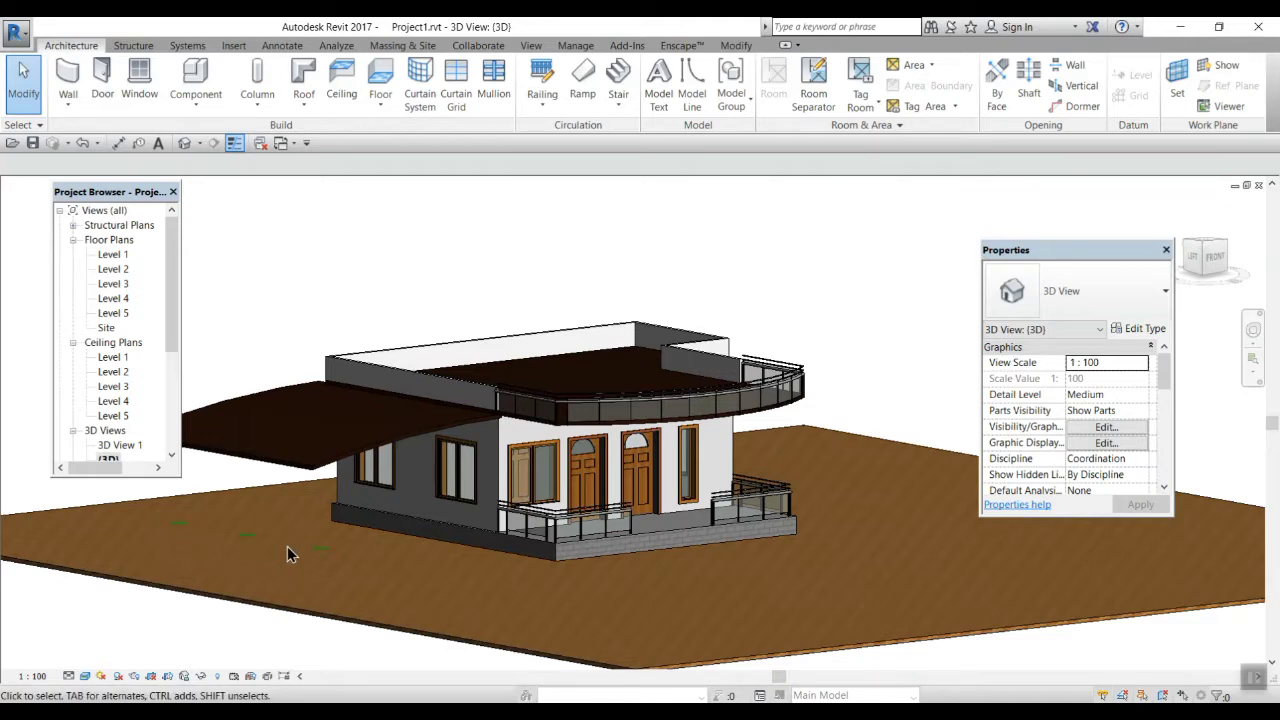
{"action": "middle_click_drag", "start_coordinate": [293, 545], "coordinate": [598, 604], "text": "shift"}
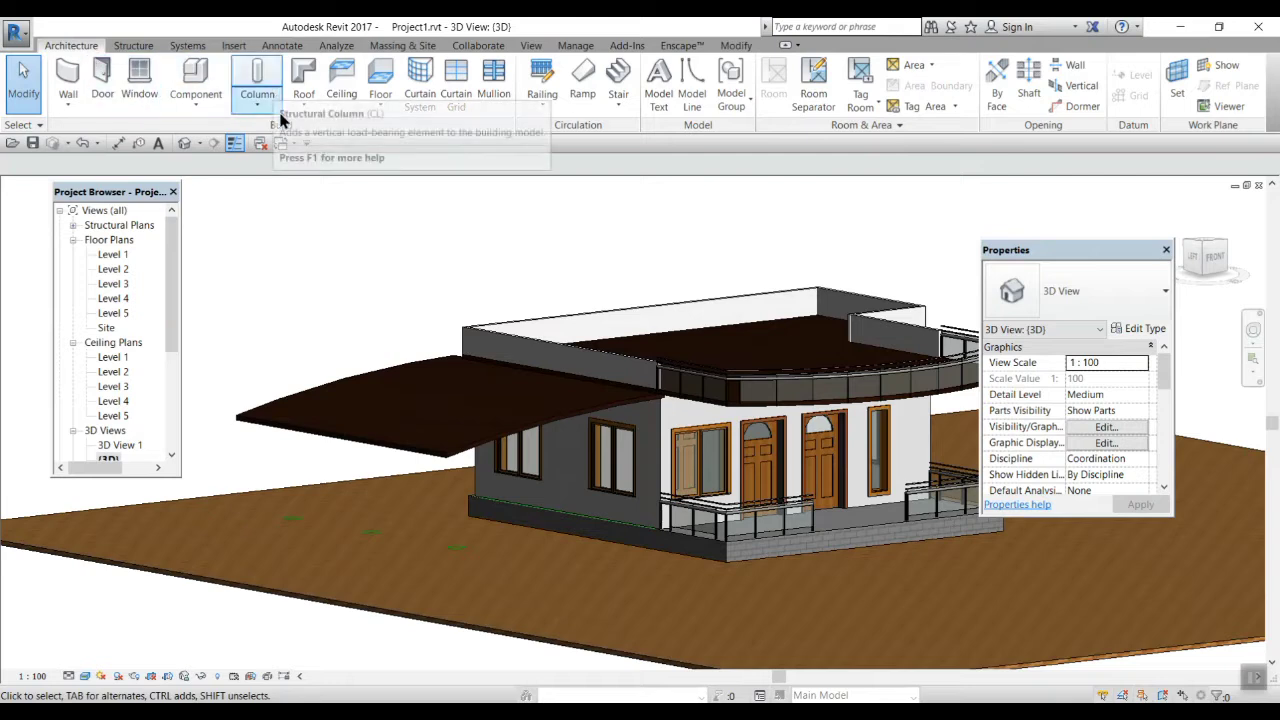
{"action": "left_click", "coordinate": [197, 104]}
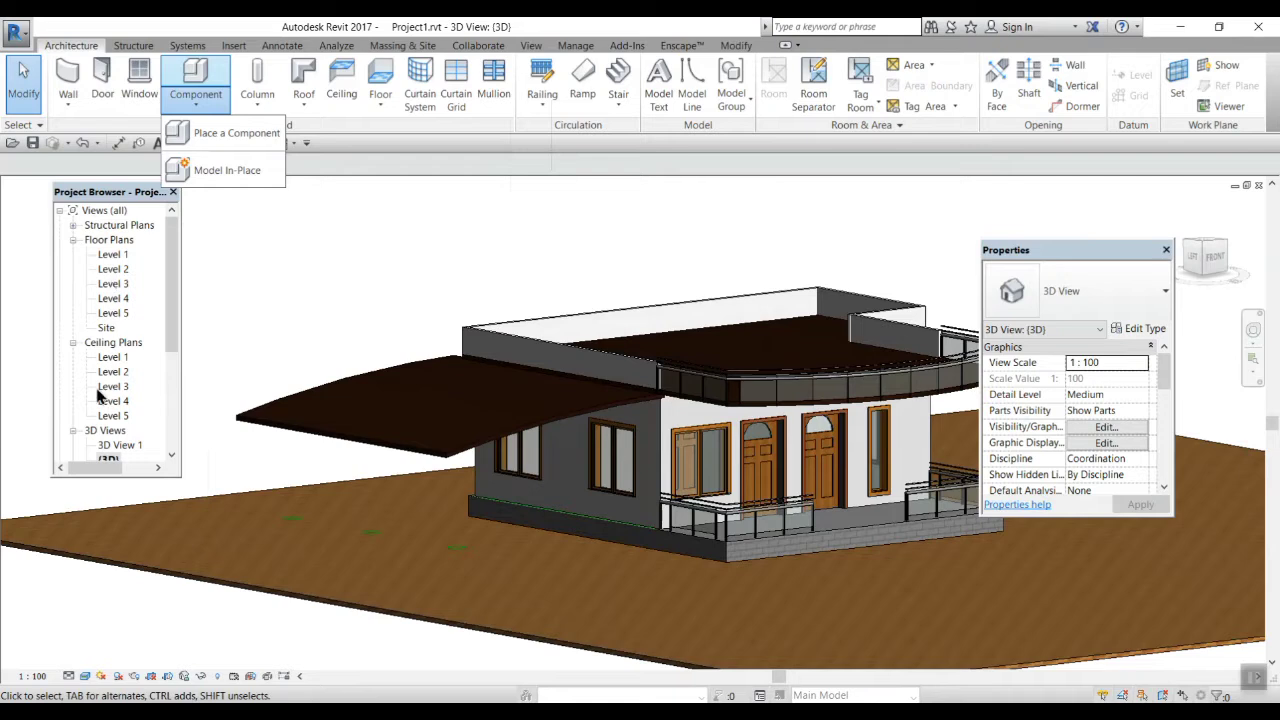
{"action": "scroll", "coordinate": [105, 410], "scroll_direction": "down", "scroll_amount": 3}
{"action": "left_click", "coordinate": [118, 425]}
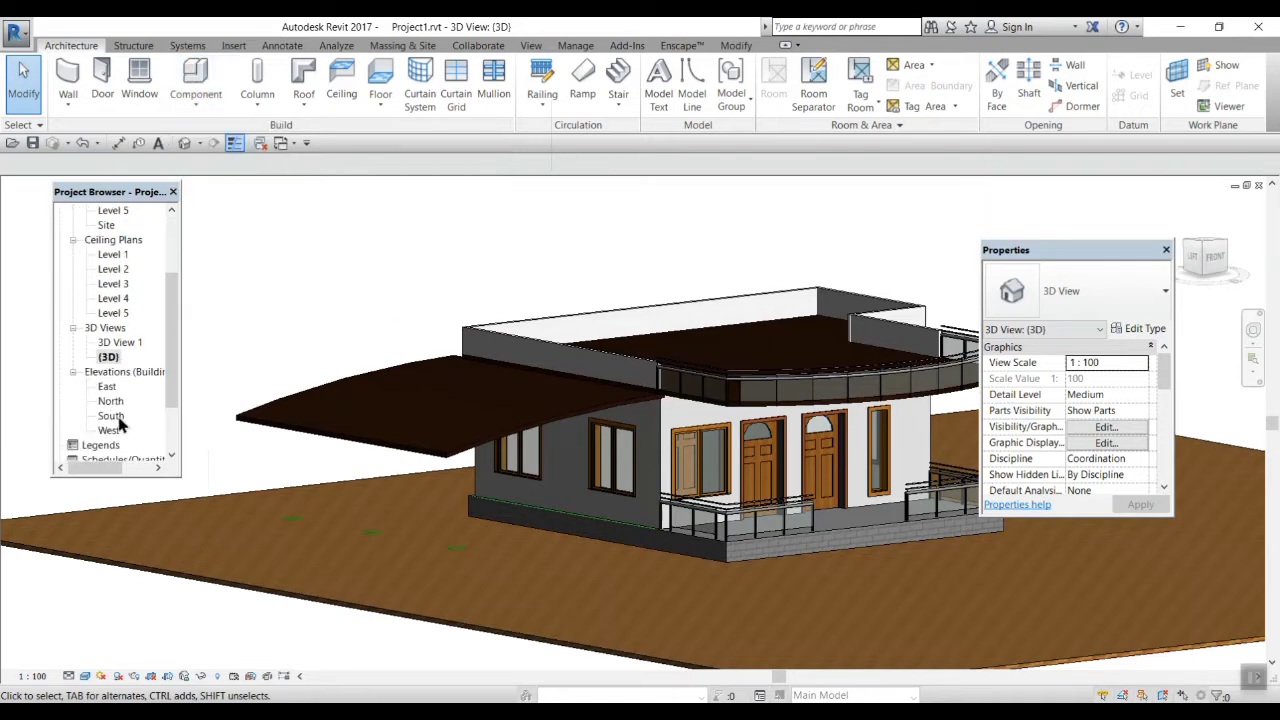
{"action": "double_click", "coordinate": [112, 416]}
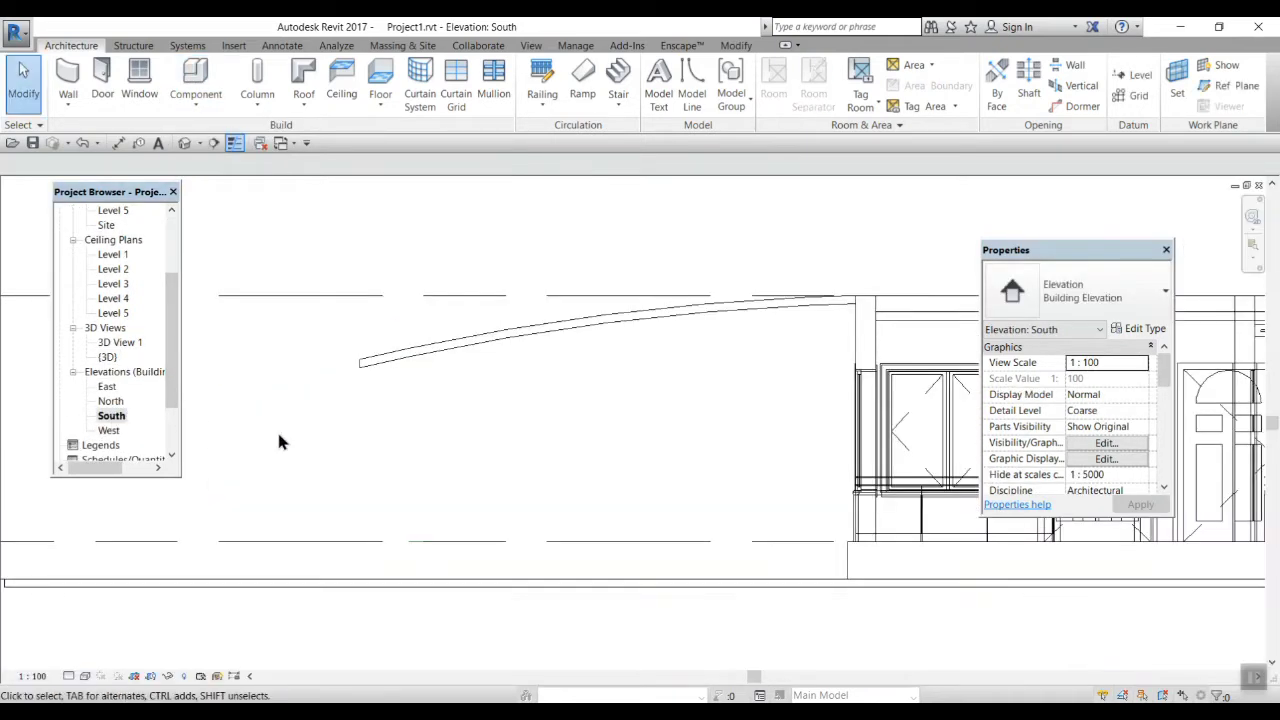
Create an in-place component in the Generic Models category, keeping the name Generic Models 1.
{"action": "scroll", "coordinate": [534, 429], "scroll_direction": "down", "scroll_amount": 1}
{"action": "scroll", "coordinate": [470, 455], "scroll_direction": "down", "scroll_amount": 1}
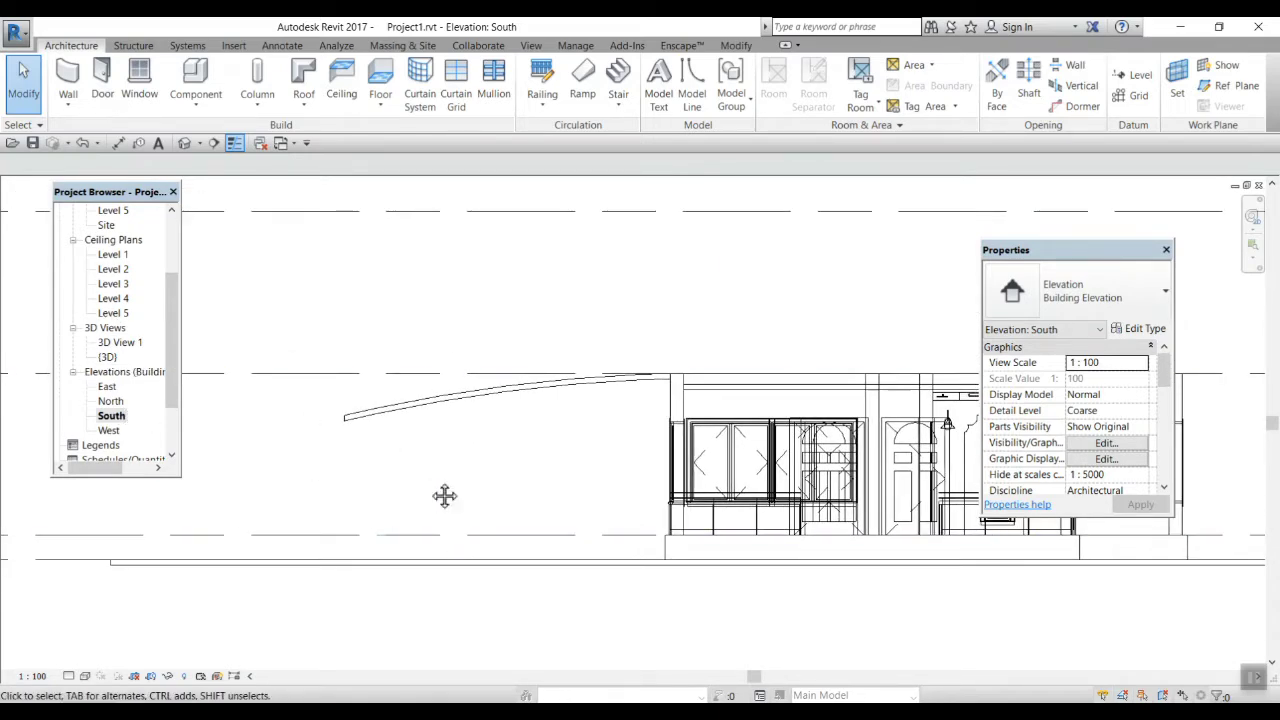
{"action": "middle_click_drag", "start_coordinate": [445, 495], "coordinate": [791, 517]}
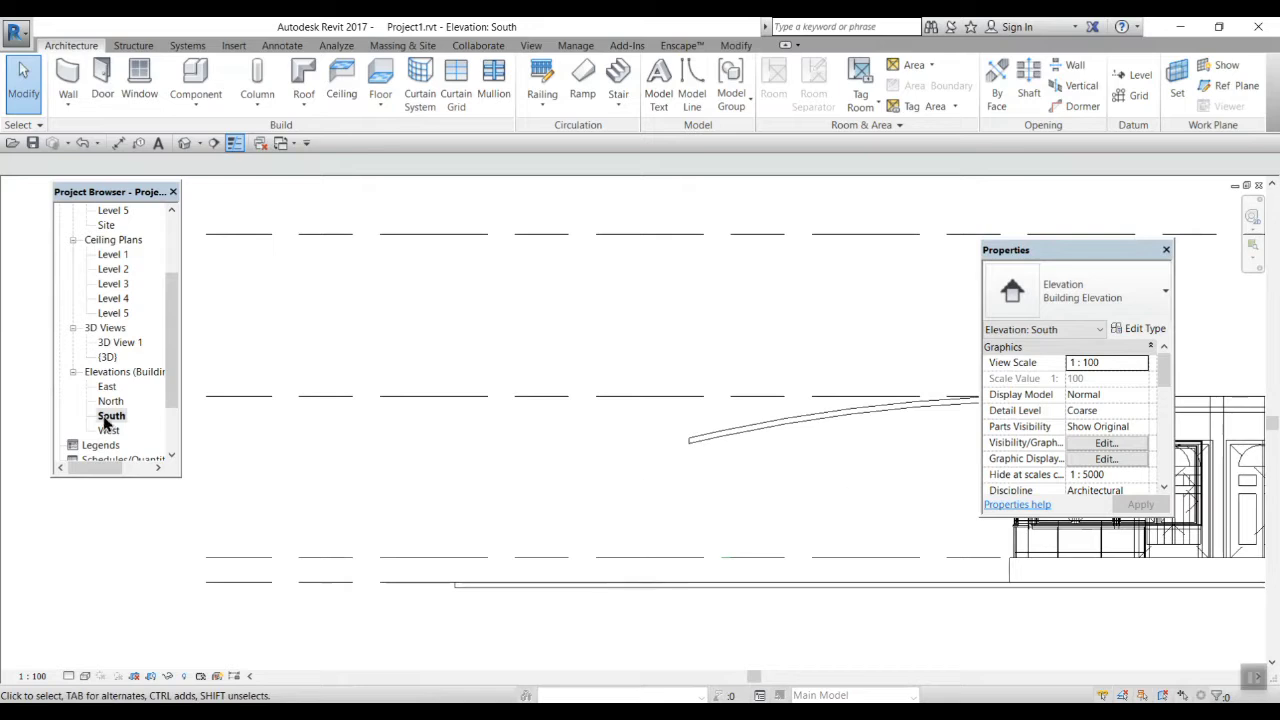
{"action": "left_click", "coordinate": [195, 104]}
{"action": "left_click", "coordinate": [203, 166]}
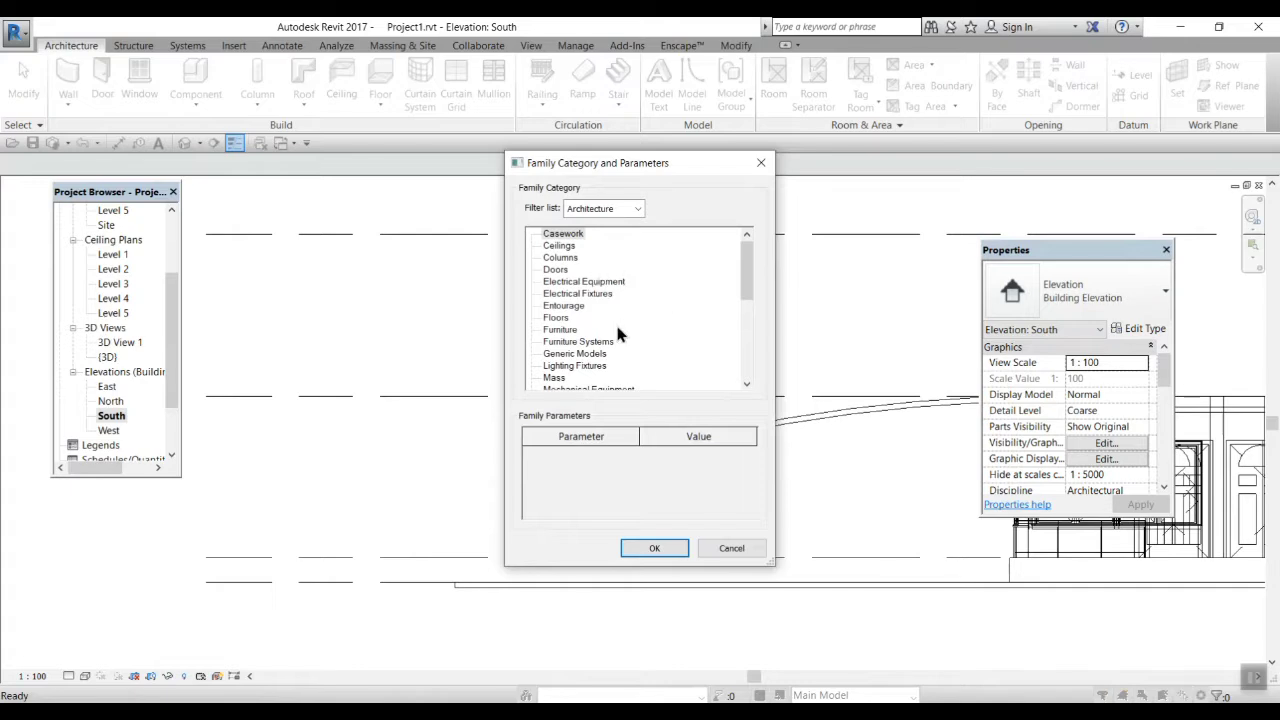
{"action": "left_click", "coordinate": [576, 356]}
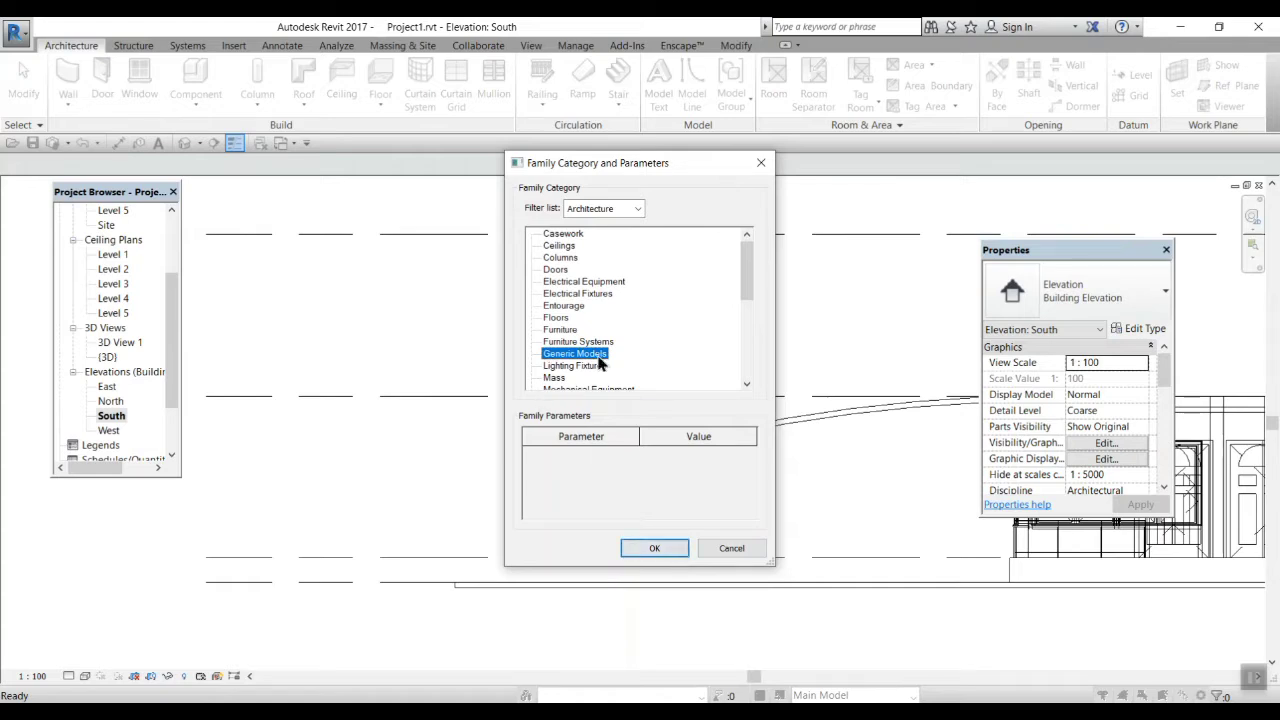
{"action": "left_click", "coordinate": [653, 548]}
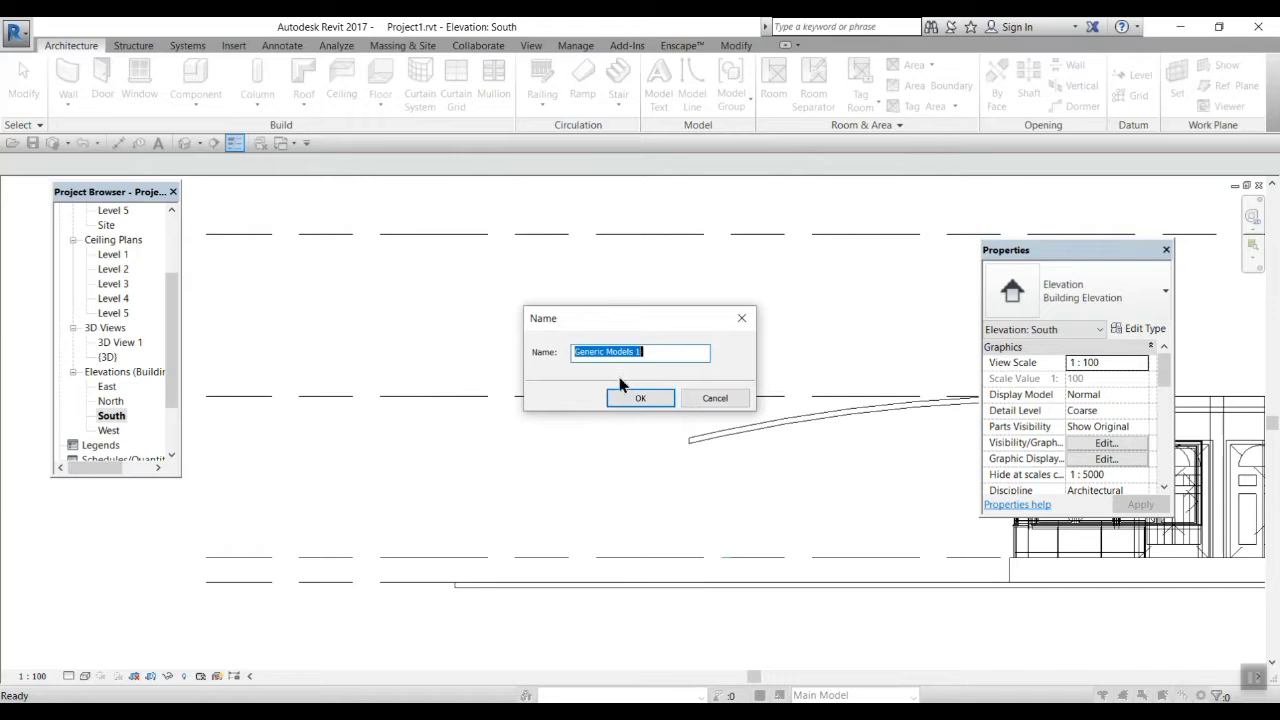
{"action": "left_click", "coordinate": [650, 398]}
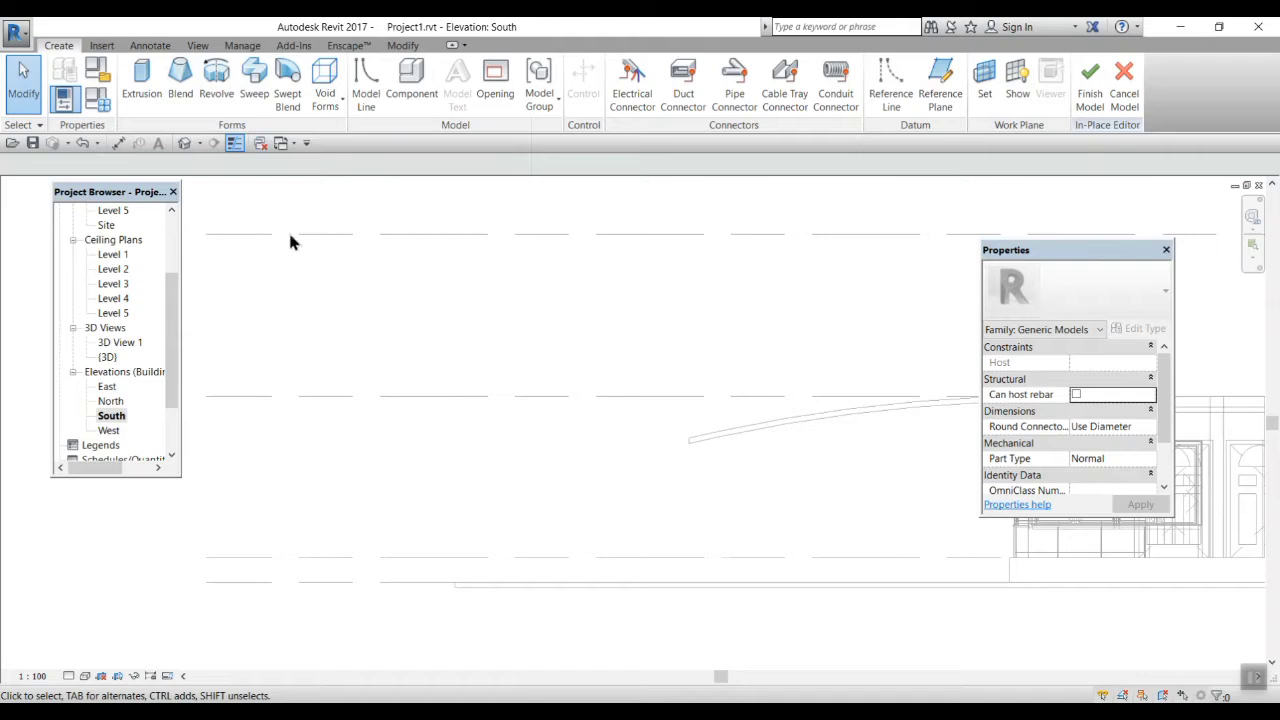
Start a Revolve form and pick the compound ceiling as its work plane.
{"action": "middle_click_drag", "start_coordinate": [651, 518], "coordinate": [487, 481]}
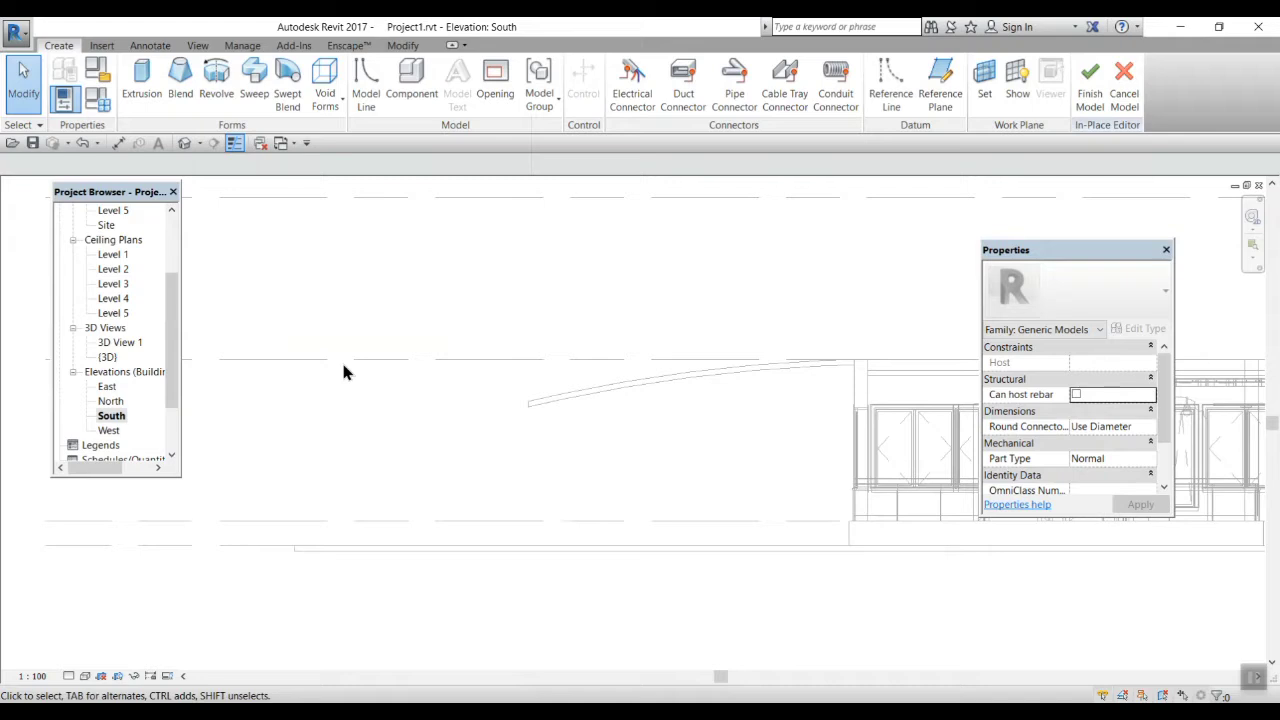
{"action": "left_click", "coordinate": [216, 96]}
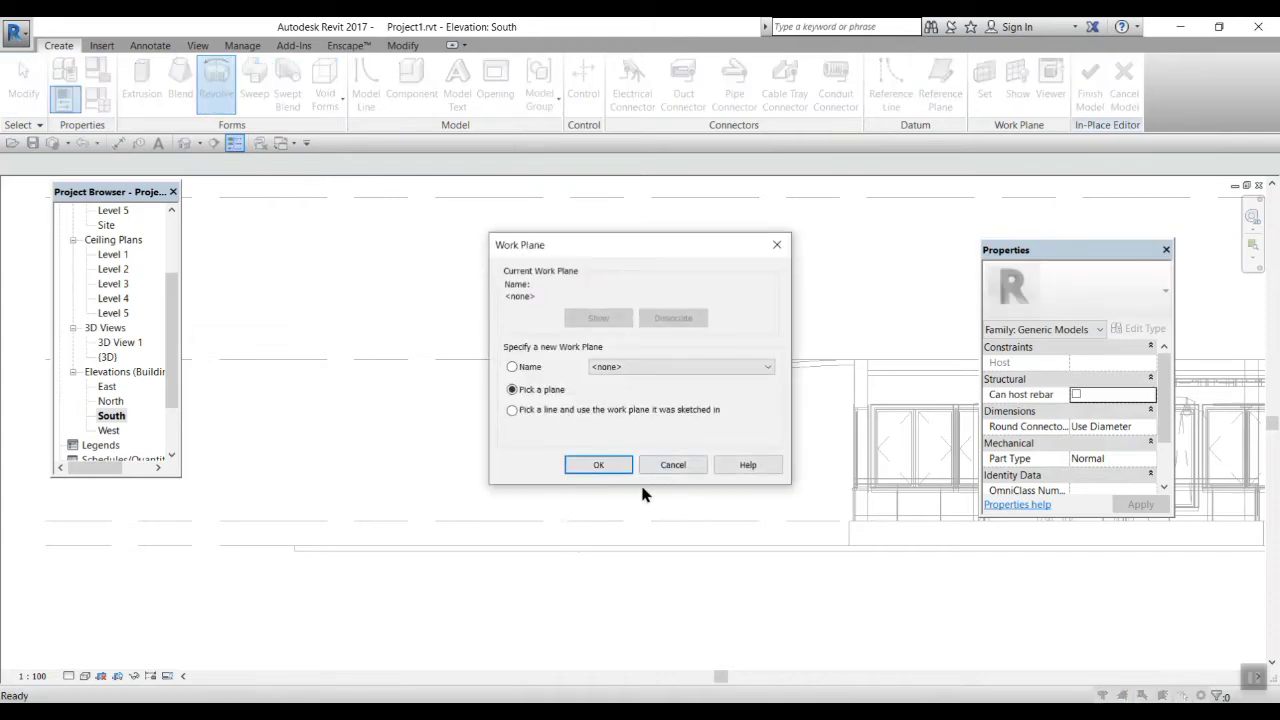
{"action": "left_click", "coordinate": [598, 465]}
{"action": "middle_click_drag", "start_coordinate": [737, 503], "coordinate": [529, 508]}
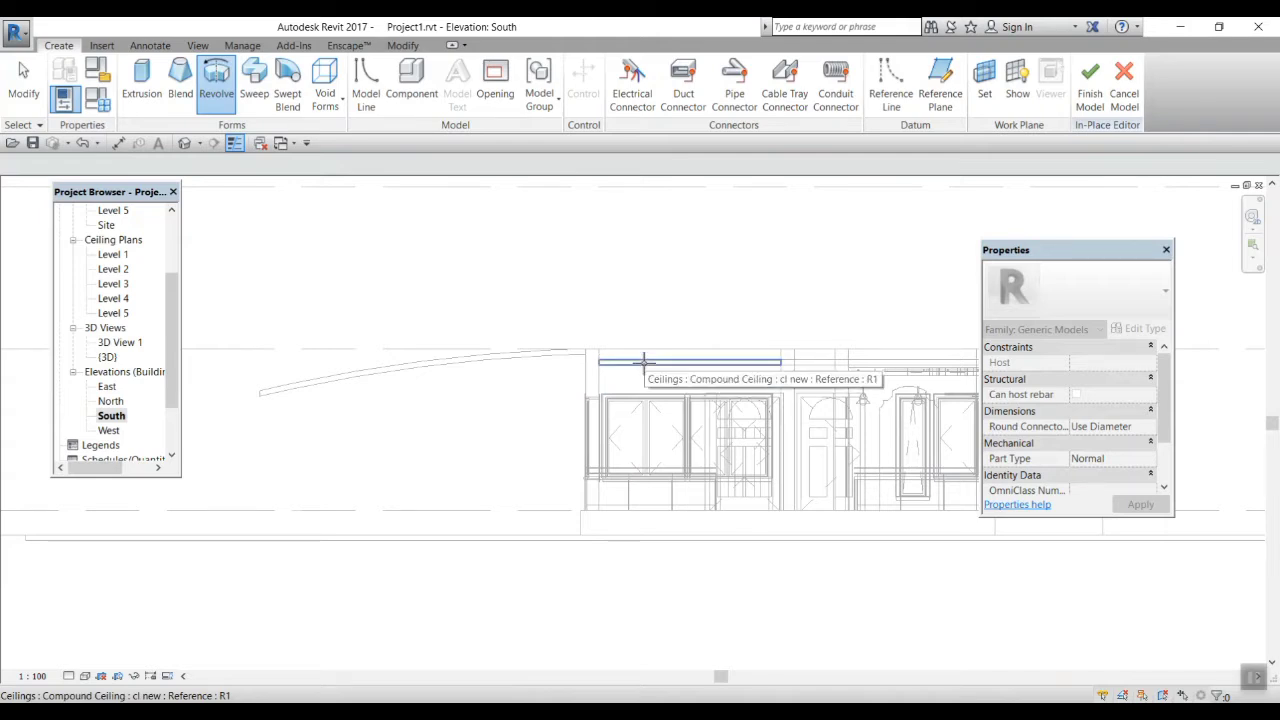
{"action": "left_click", "coordinate": [644, 360]}
{"action": "middle_click_drag", "start_coordinate": [360, 465], "coordinate": [541, 479]}
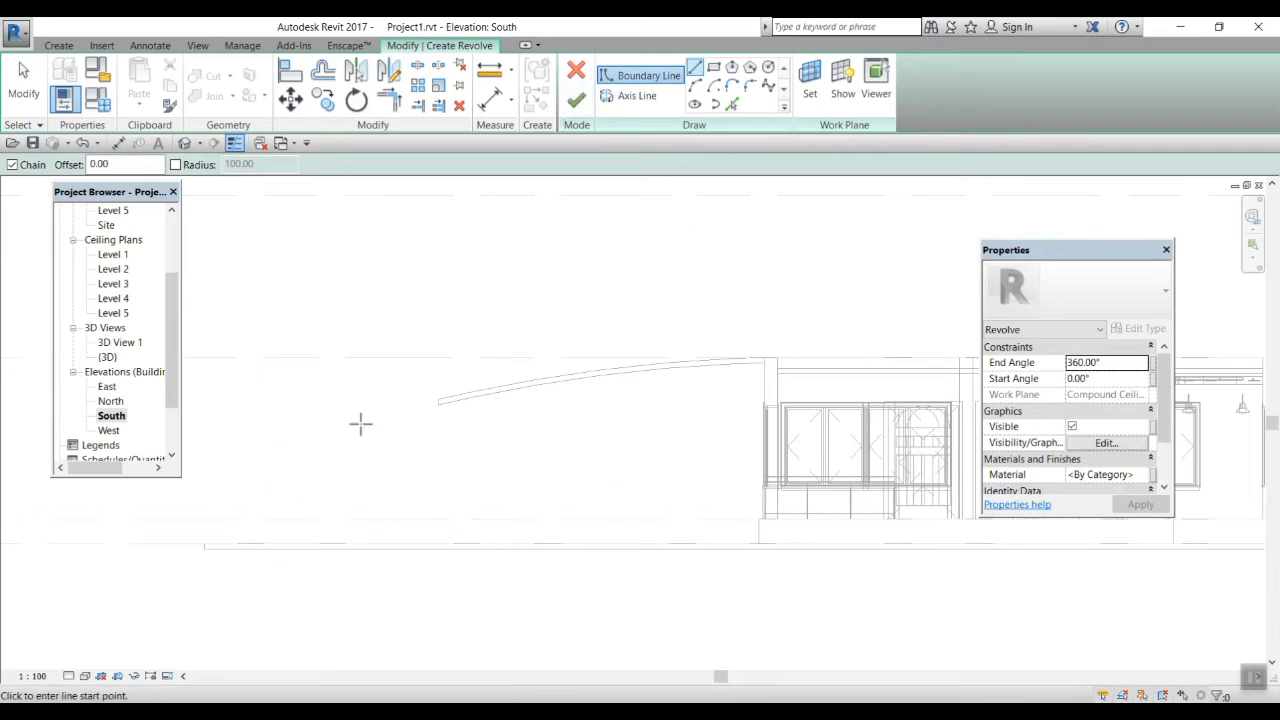
Sketch a horizontal boundary line 20 long on the Level 2 line, beyond the canopy's free end, as the column's base.
{"action": "left_click", "coordinate": [637, 75]}
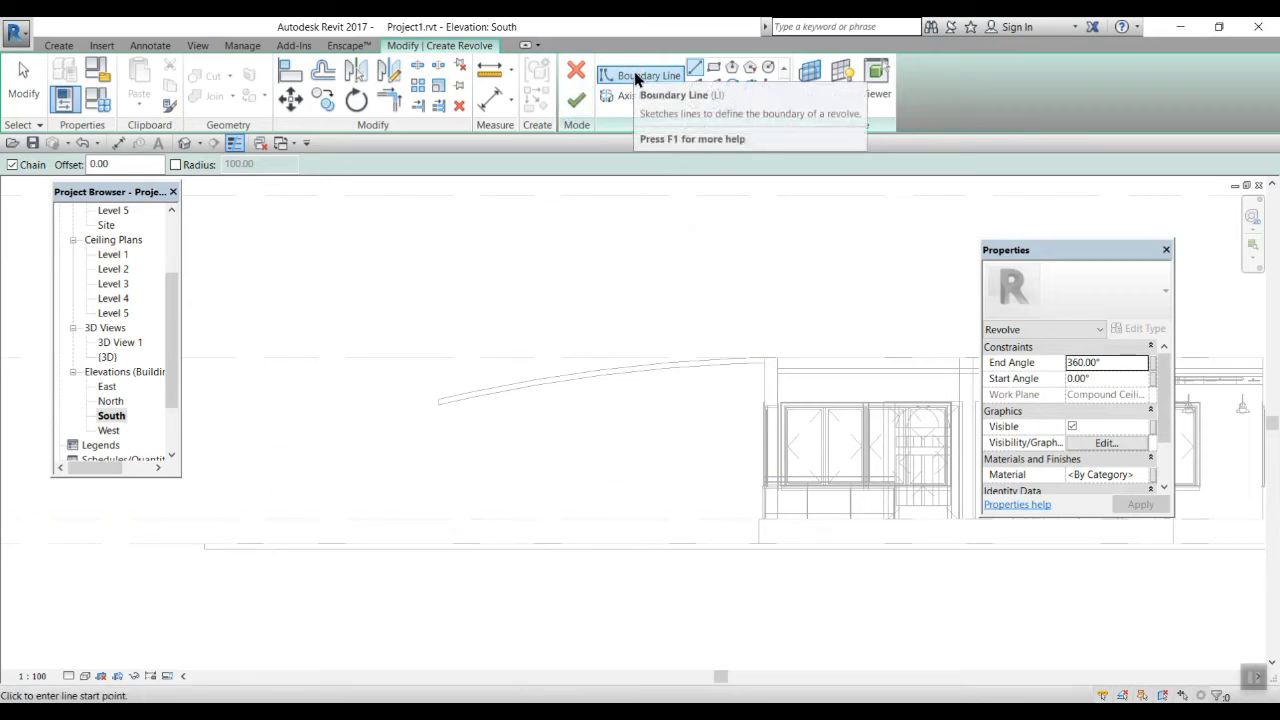
{"action": "key", "text": "Escape"}
{"action": "scroll", "coordinate": [364, 504], "scroll_direction": "up", "scroll_amount": 2}
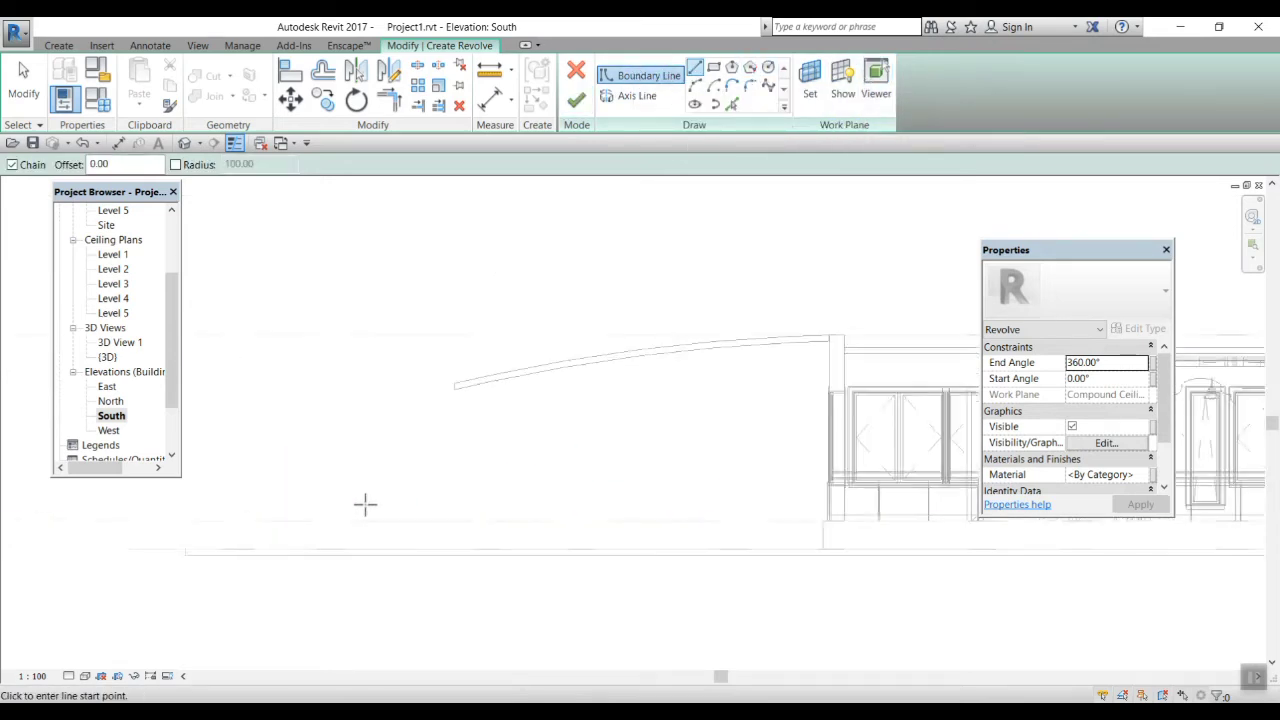
{"action": "middle_click_drag", "start_coordinate": [403, 521], "coordinate": [580, 529]}
{"action": "scroll", "coordinate": [478, 516], "scroll_direction": "up", "scroll_amount": 1}
{"action": "scroll", "coordinate": [443, 519], "scroll_direction": "up", "scroll_amount": 1}
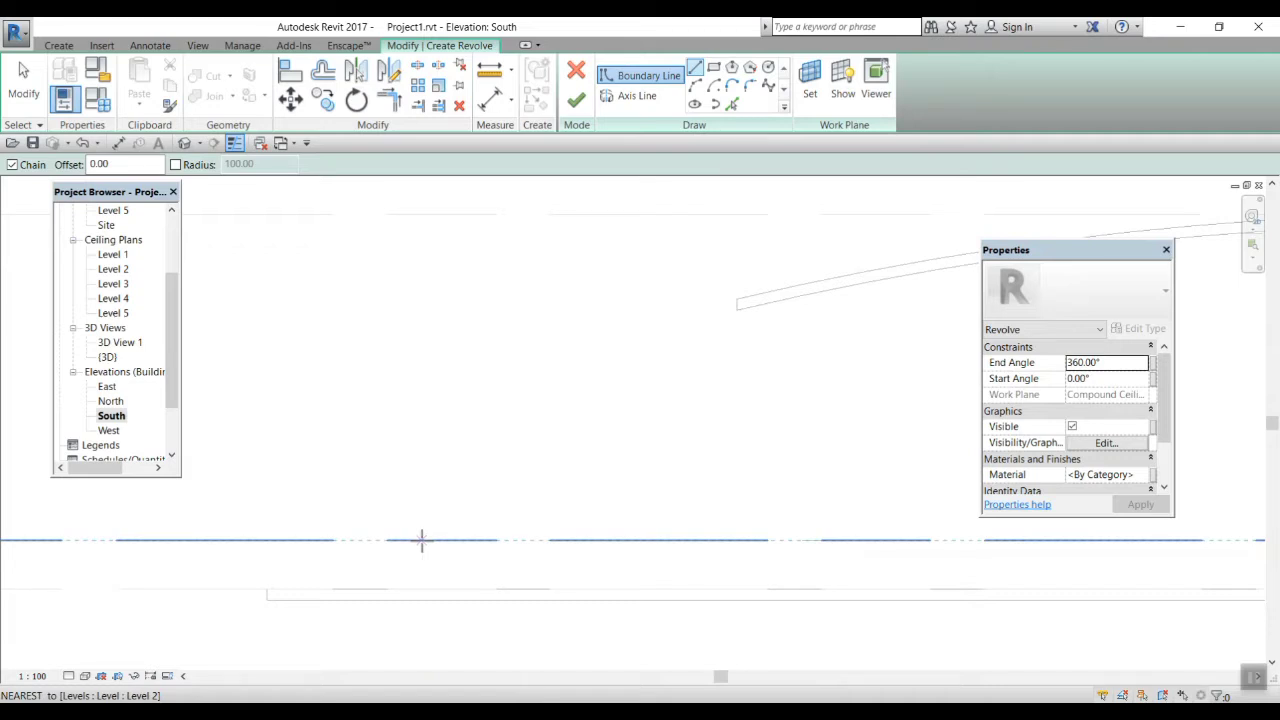
{"action": "left_click", "coordinate": [421, 540]}
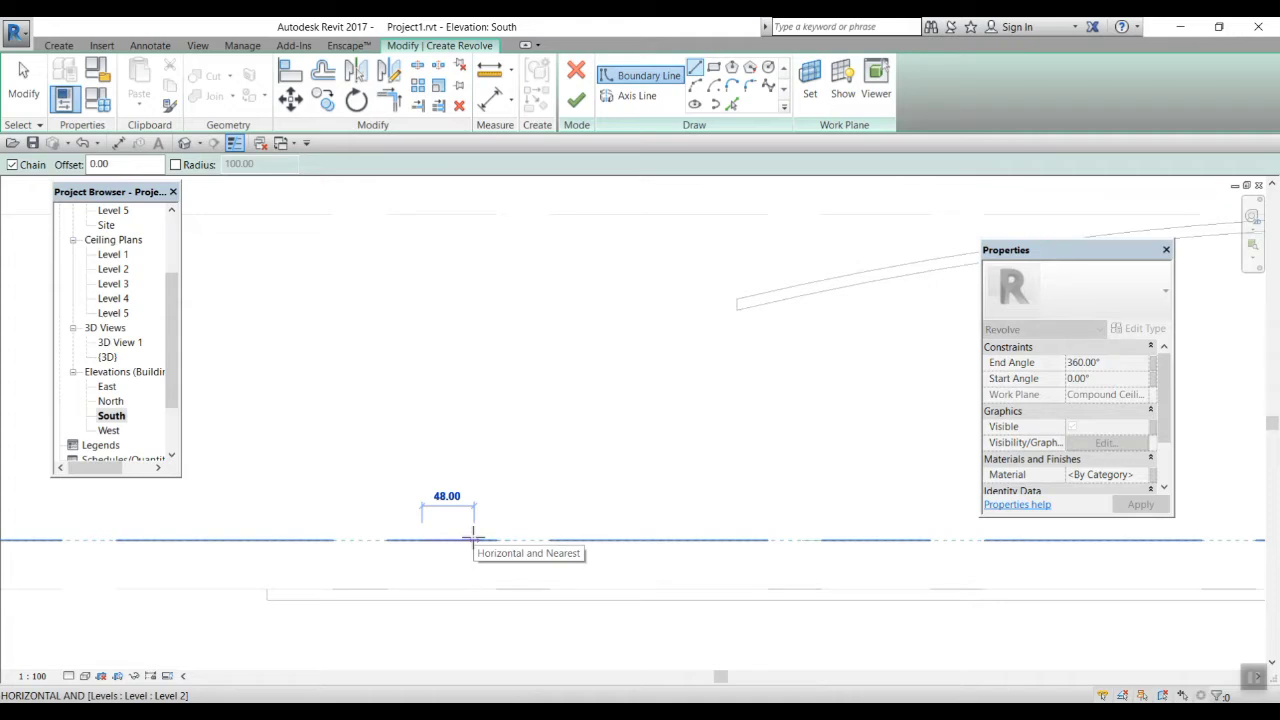
{"action": "type", "text": "20"}
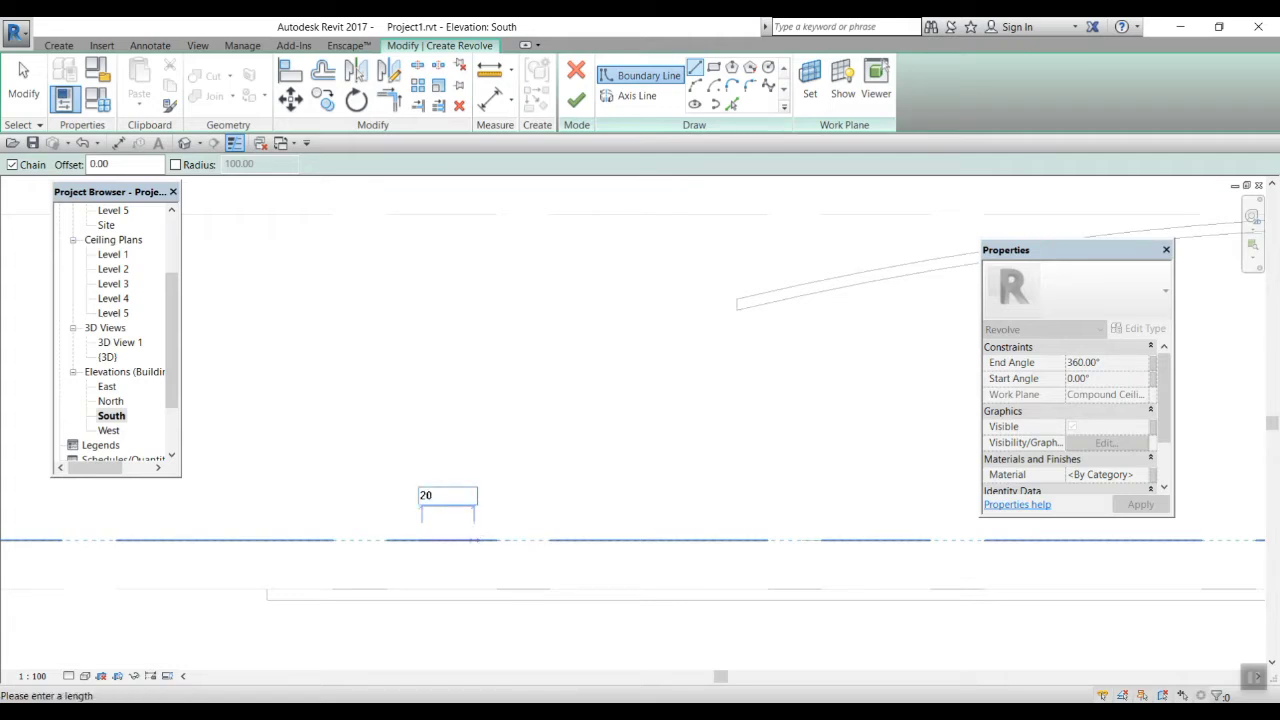
{"action": "key", "text": "Return"}
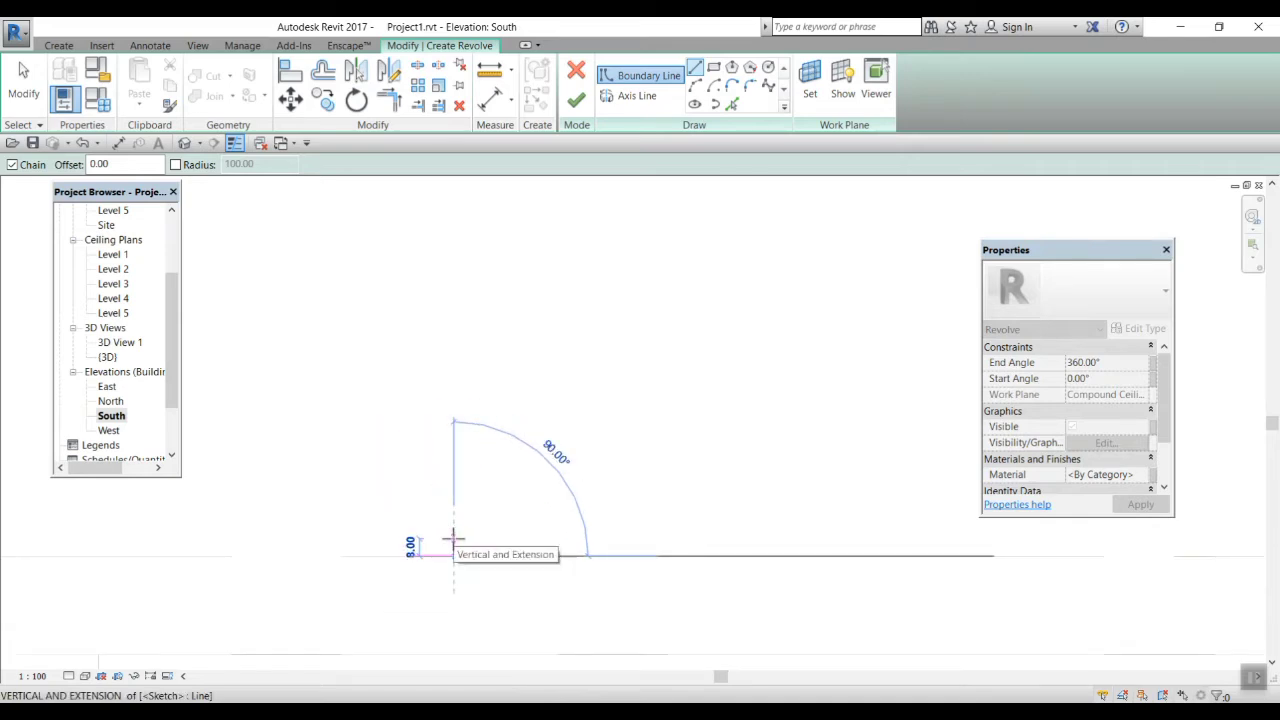
Sketch the stepped base moulding with chained boundary lines, rising from the base line's outer end and stepping inward to the shaft.
{"action": "type", "text": "20"}
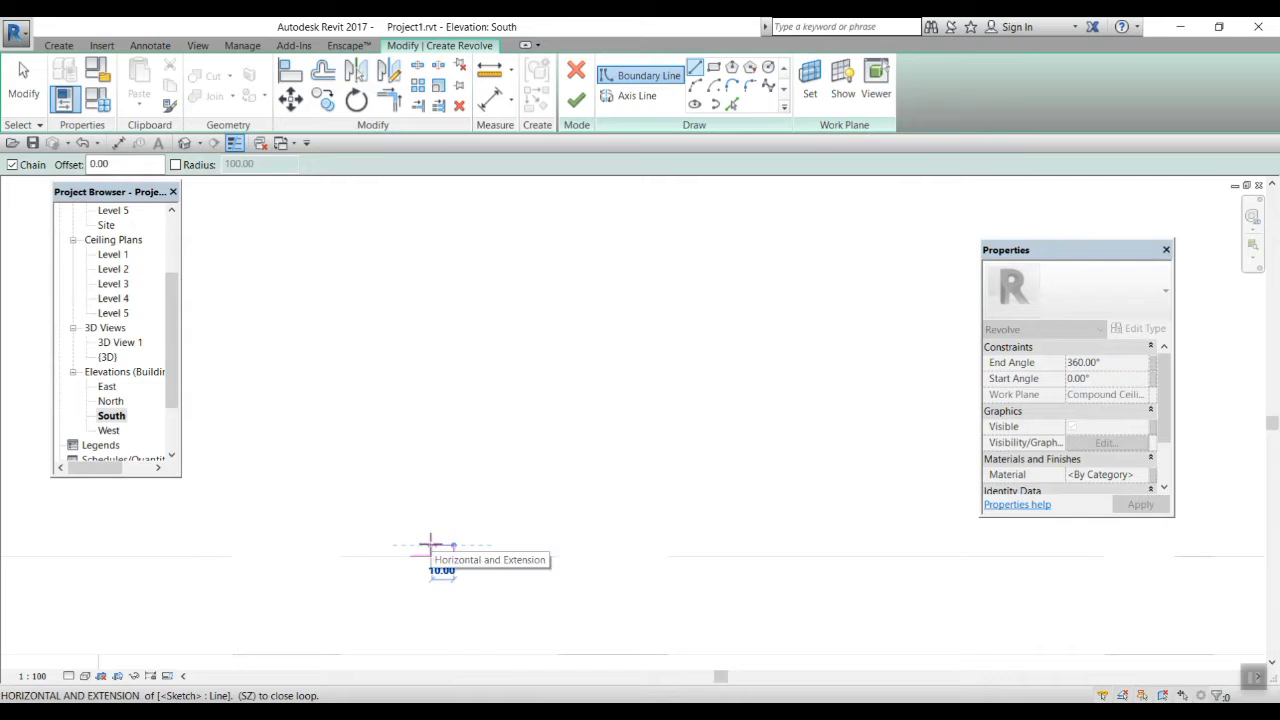
{"action": "type", "text": "10"}
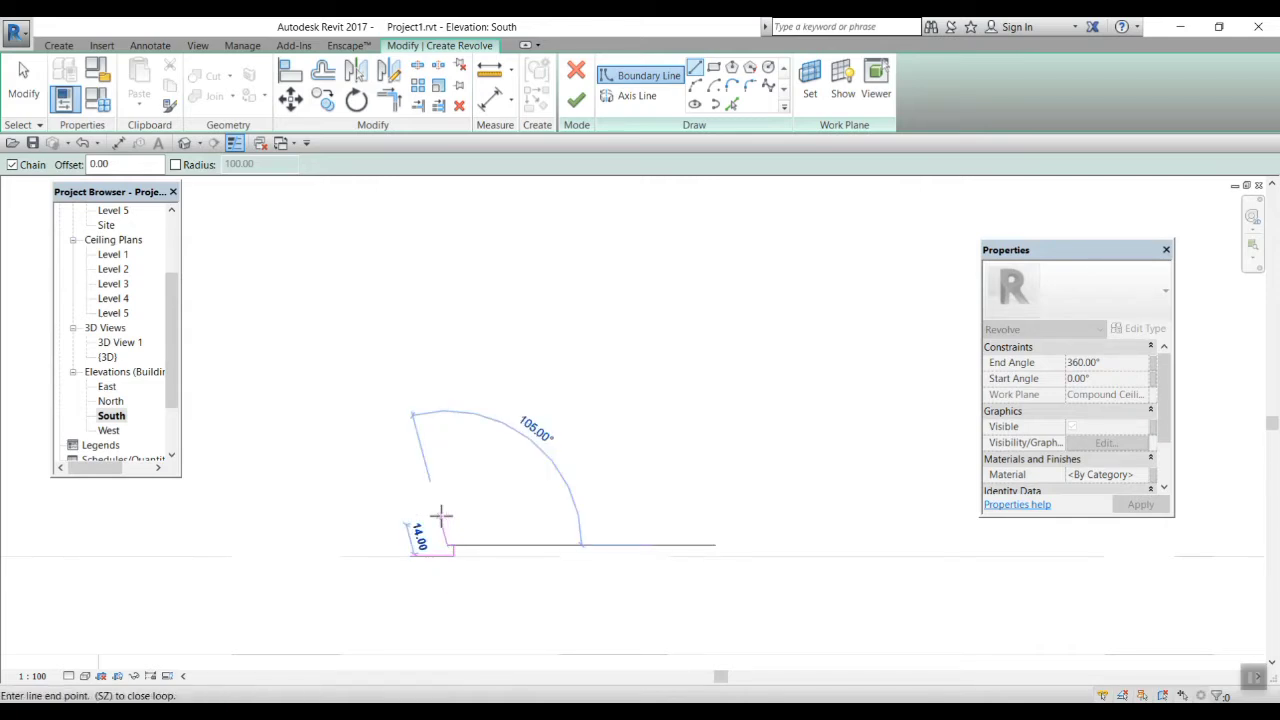
{"action": "type", "text": "10"}
{"action": "key", "text": "Return"}
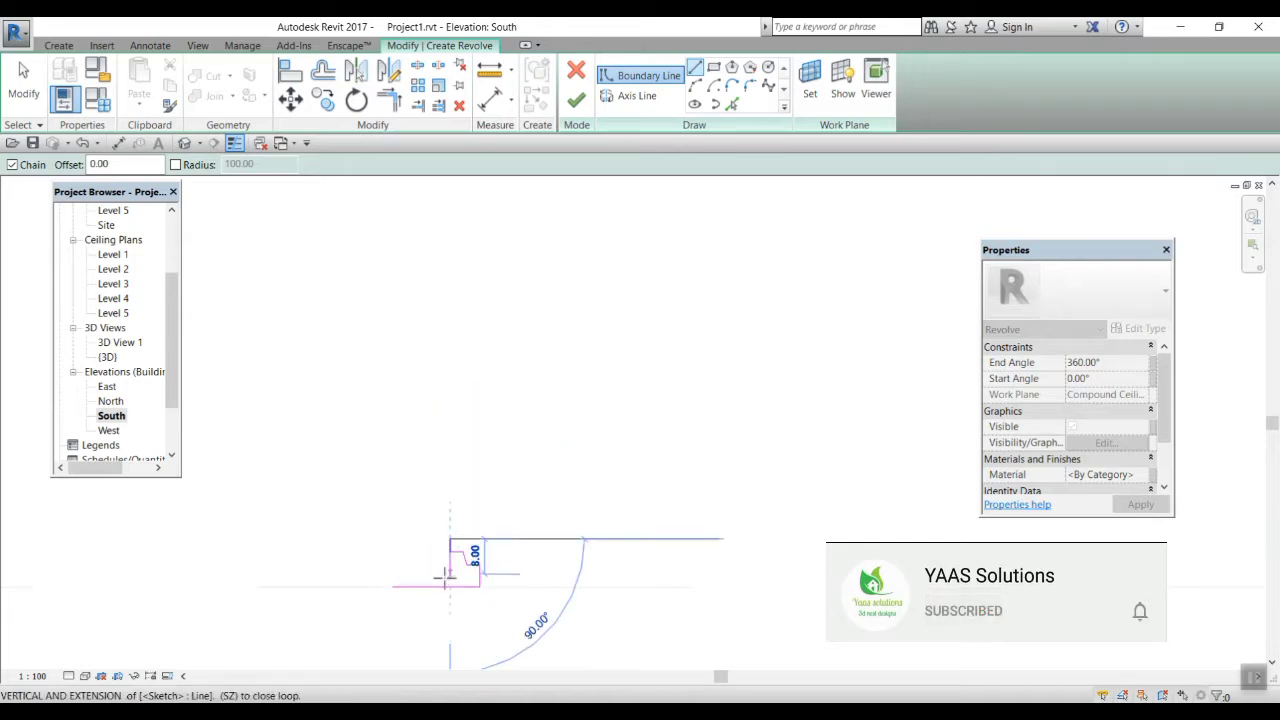
{"action": "left_click", "coordinate": [393, 586]}
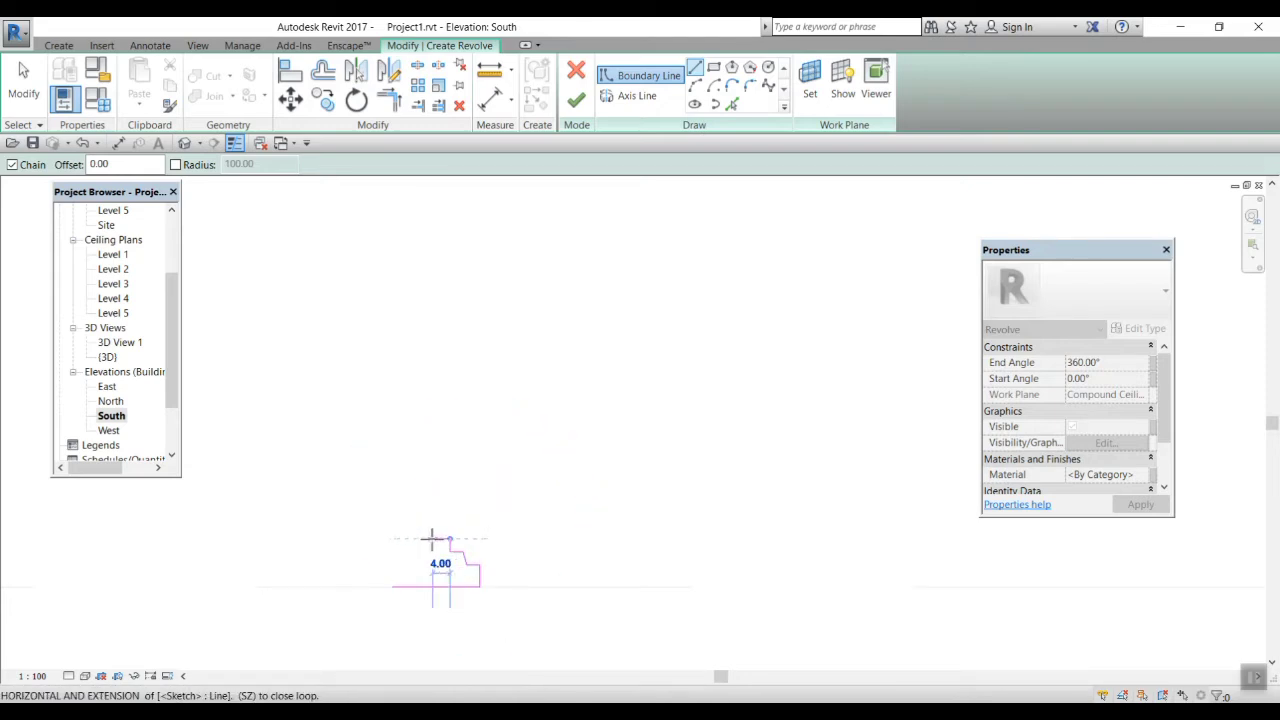
{"action": "left_click", "coordinate": [432, 540]}
Sketch a vertical boundary line about 210 long upward from the base moulding as the column shaft, and end the line chain.
{"action": "scroll", "coordinate": [449, 457], "scroll_direction": "down", "scroll_amount": 2}
{"action": "scroll", "coordinate": [443, 423], "scroll_direction": "up", "scroll_amount": 1}
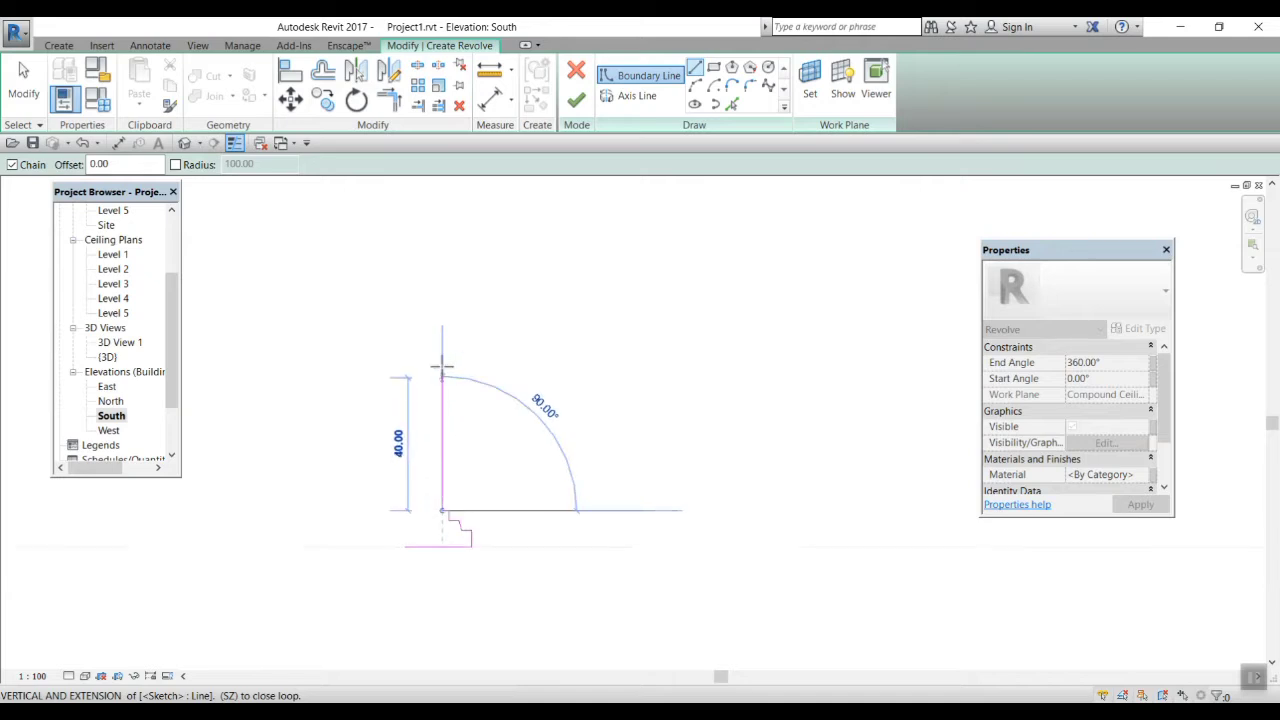
{"action": "middle_click_drag", "start_coordinate": [441, 370], "coordinate": [423, 600]}
{"action": "left_click", "coordinate": [441, 376]}
{"action": "scroll", "coordinate": [437, 391], "scroll_direction": "up", "scroll_amount": 2}
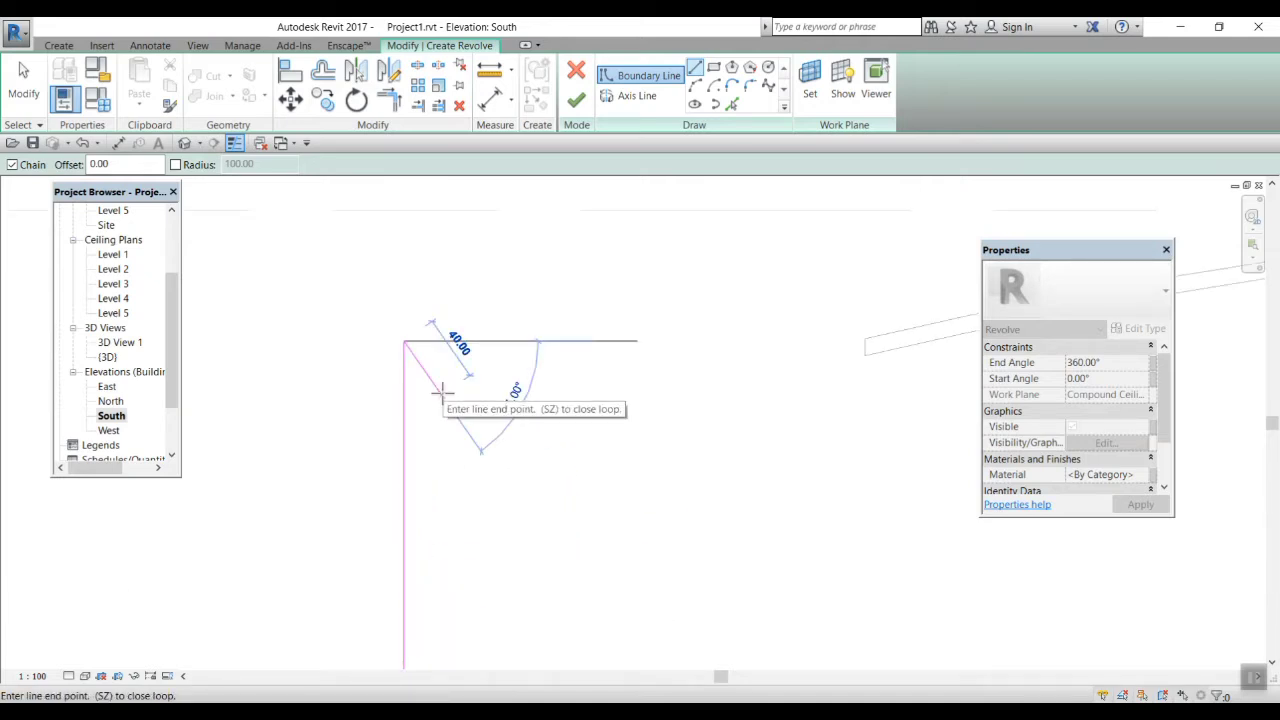
{"action": "key", "text": "Escape"}
{"action": "key", "text": "Escape"}
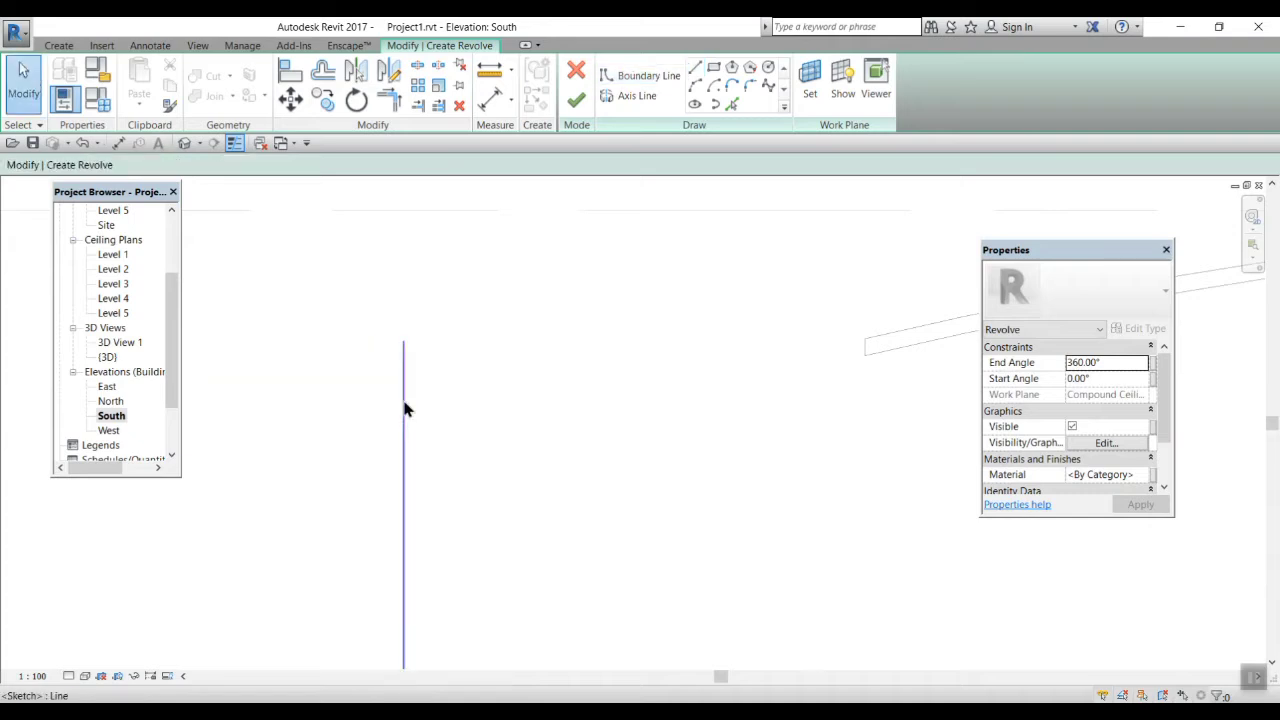
Set the vertical shaft line's length to 180.
{"action": "left_click", "coordinate": [404, 406]}
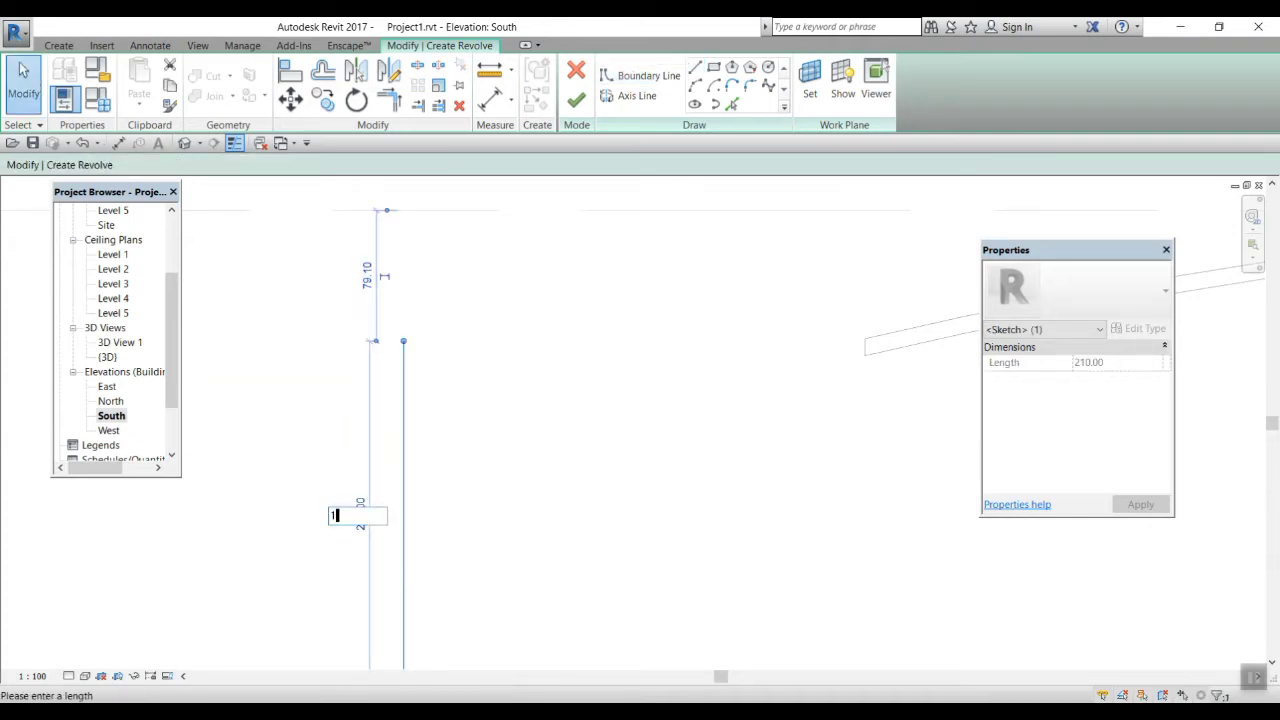
{"action": "key", "text": "Return"}
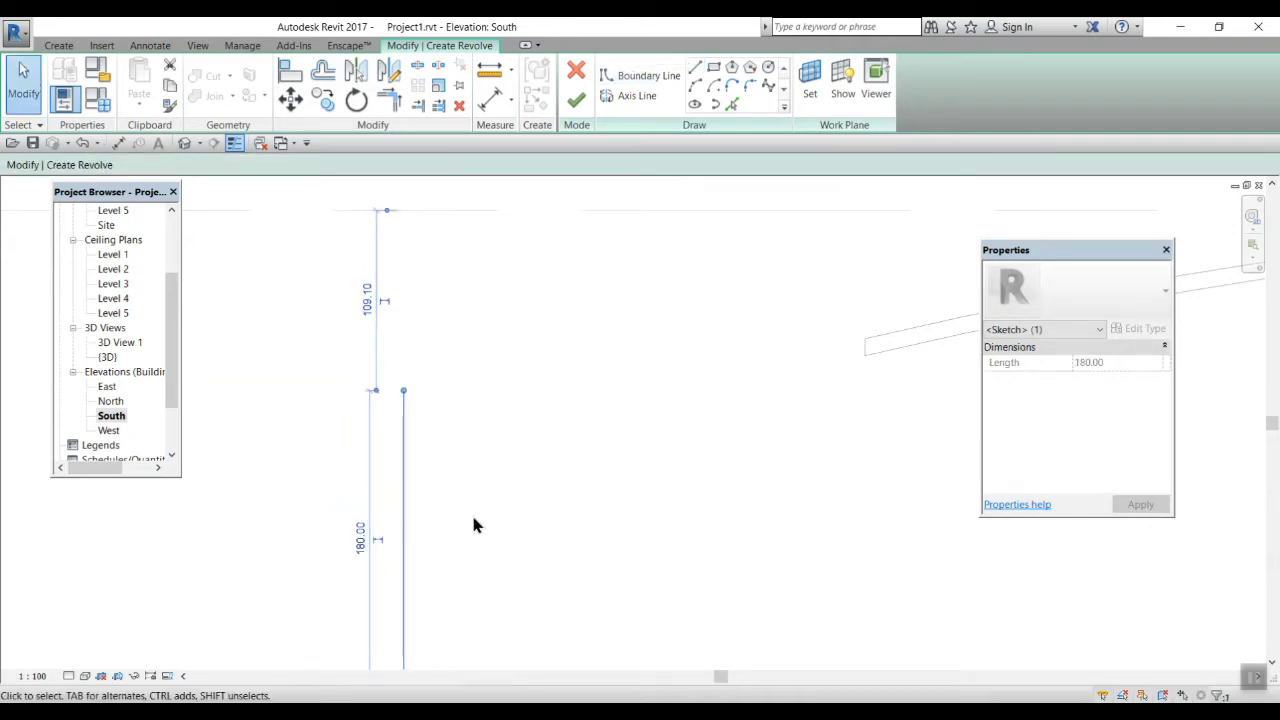
{"action": "middle_click_drag", "start_coordinate": [481, 510], "coordinate": [508, 454]}
{"action": "key", "text": "Escape"}
{"action": "scroll", "coordinate": [437, 384], "scroll_direction": "up", "scroll_amount": 2}
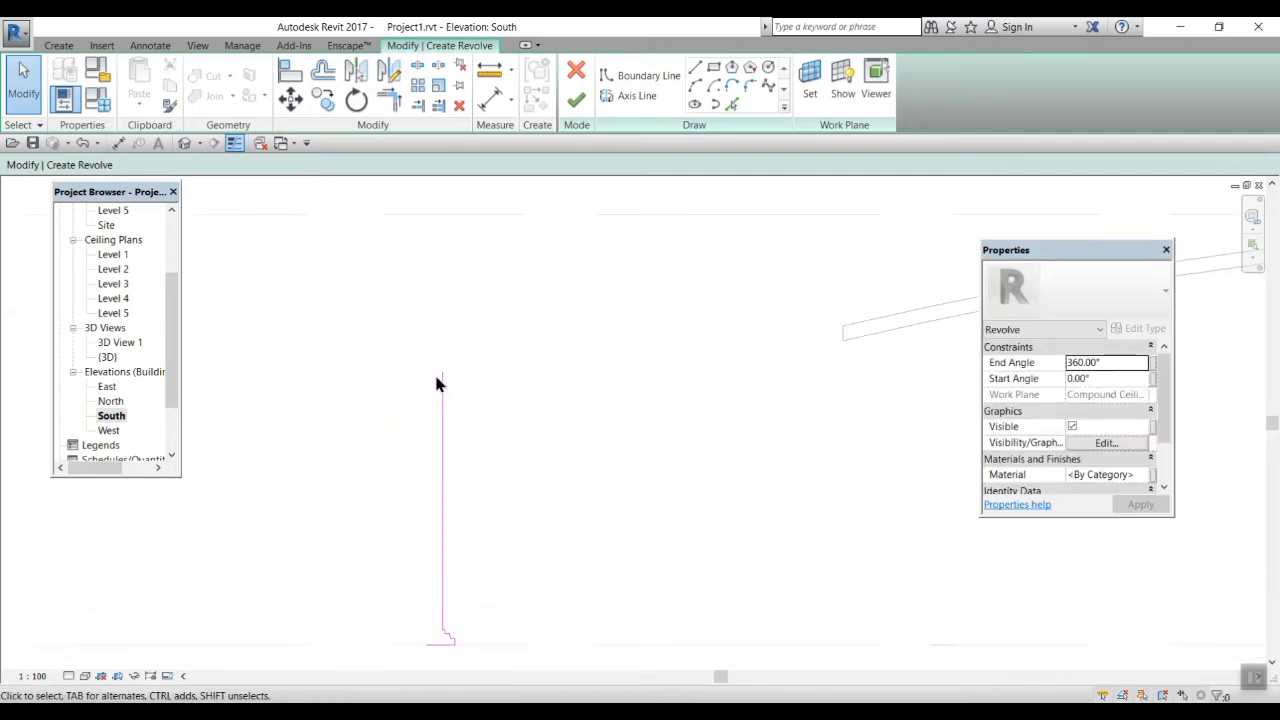
Sketch a boundary line 3 long horizontally outward from the shaft's top end, followed by a 3 long line rising at 45°.
{"action": "left_click", "coordinate": [695, 70]}
{"action": "scroll", "coordinate": [477, 306], "scroll_direction": "up", "scroll_amount": 1}
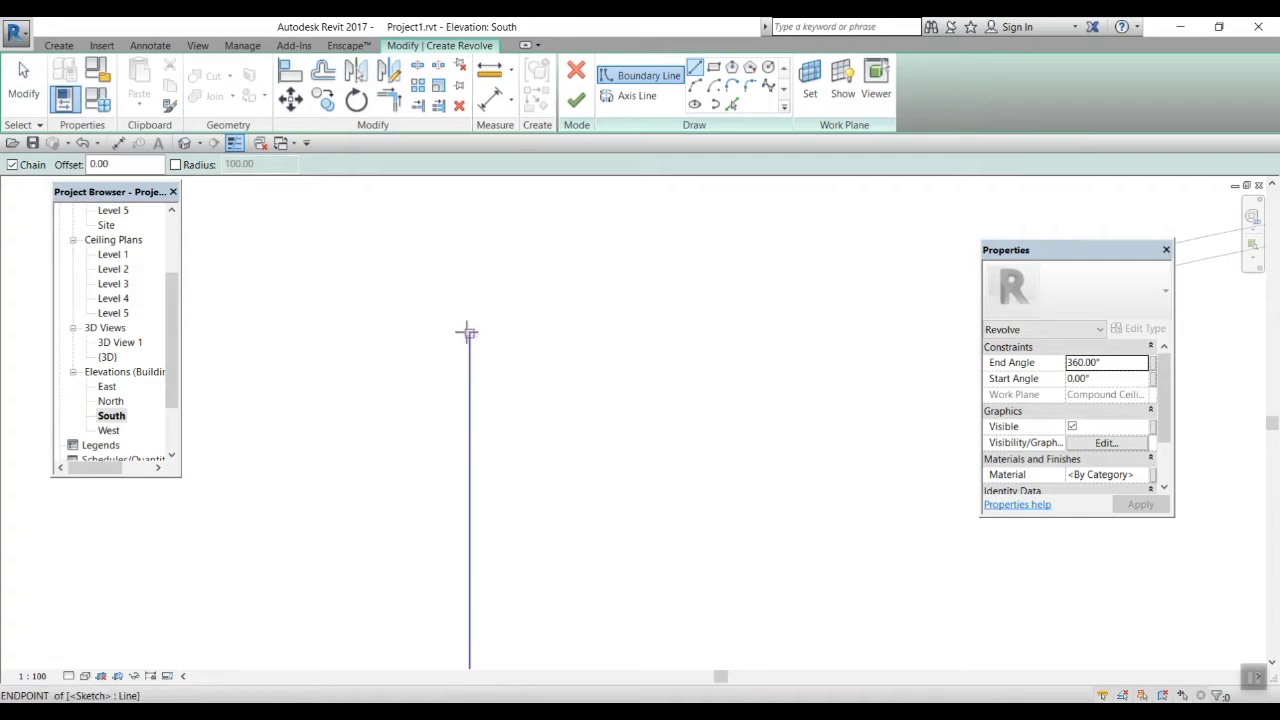
{"action": "left_click", "coordinate": [470, 333]}
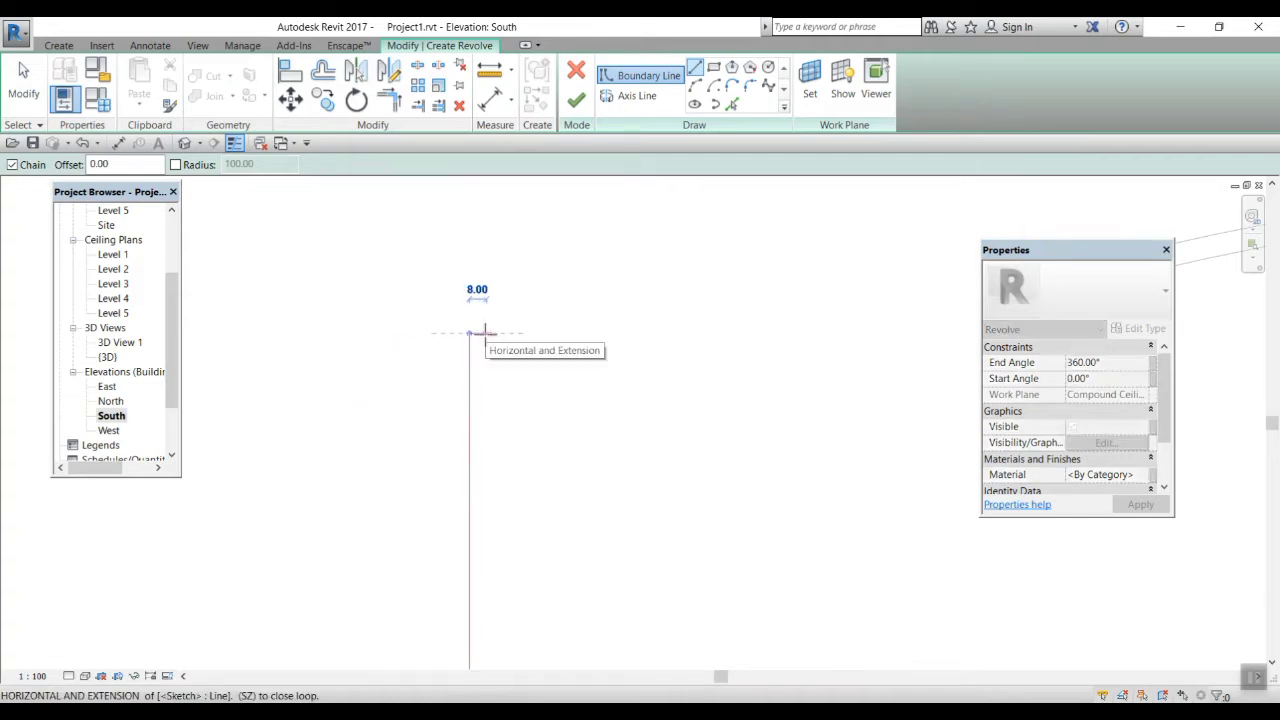
{"action": "type", "text": "100"}
{"action": "key", "text": "Return"}
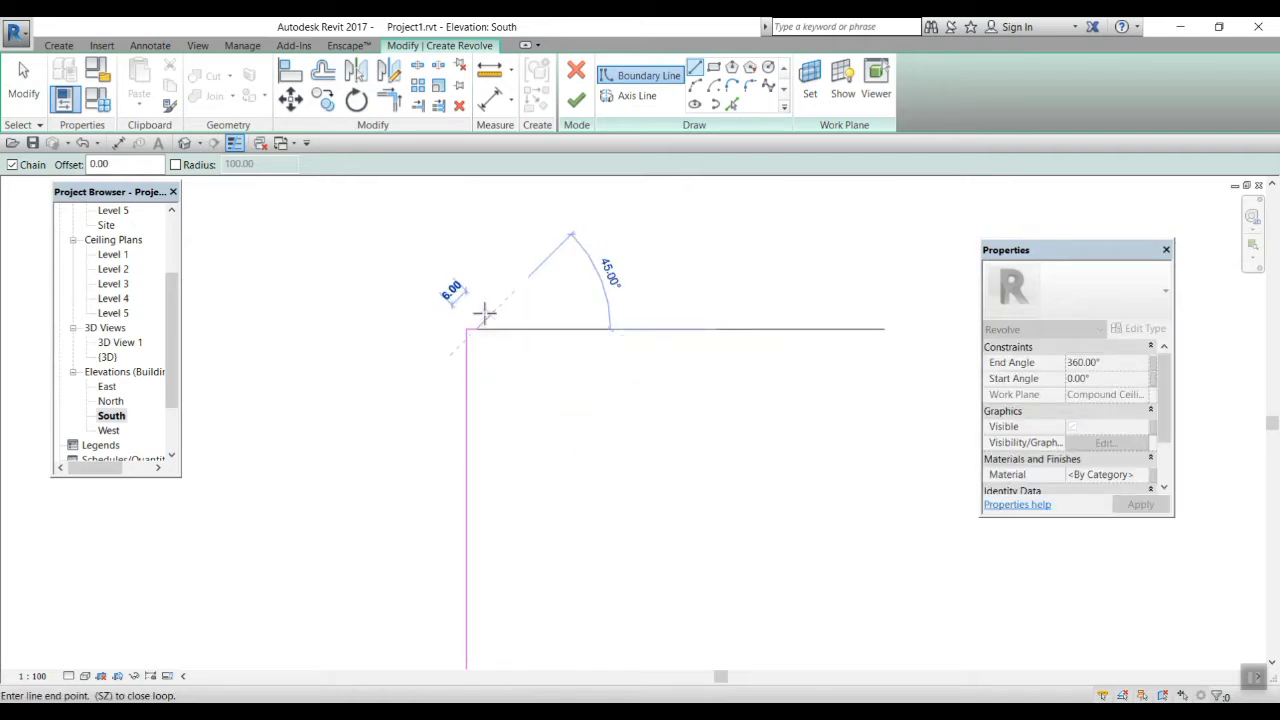
{"action": "type", "text": "3"}
{"action": "key", "text": "Return"}
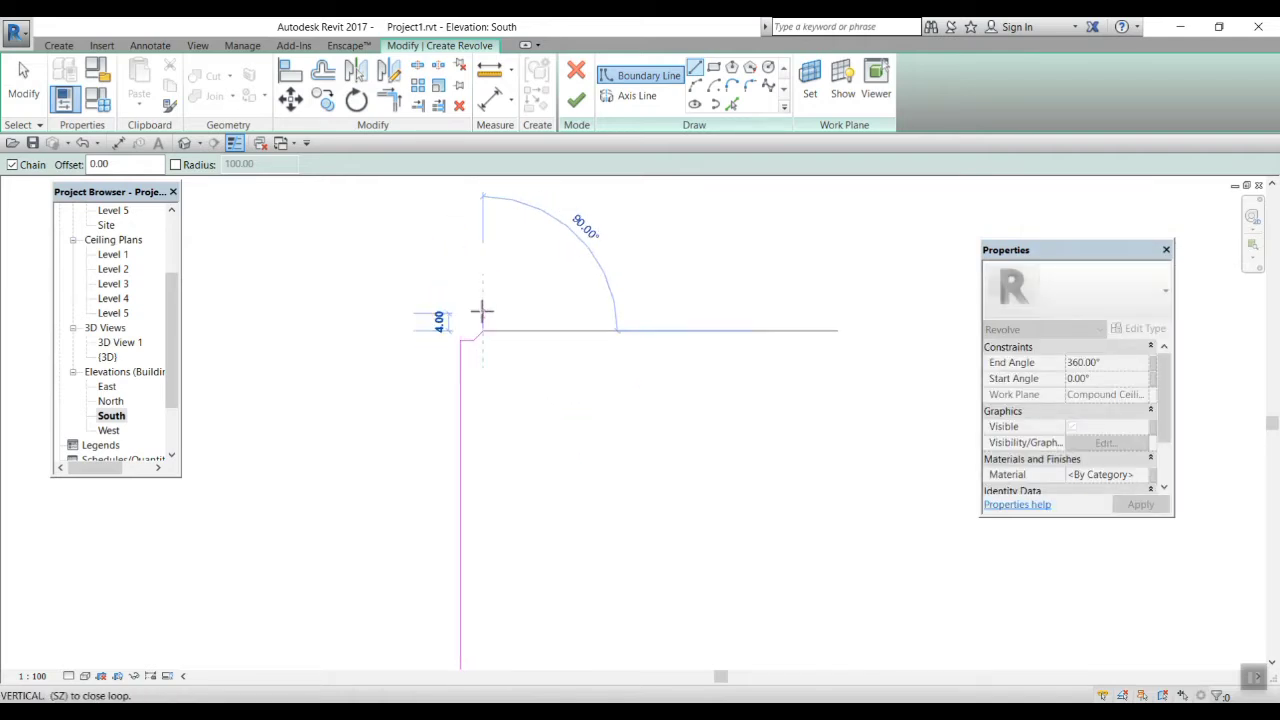
Continue the capital's stepped outline with a vertical, a horizontal outward and another vertical boundary line, each 3 long.
{"action": "type", "text": "3"}
{"action": "key", "text": "Return"}
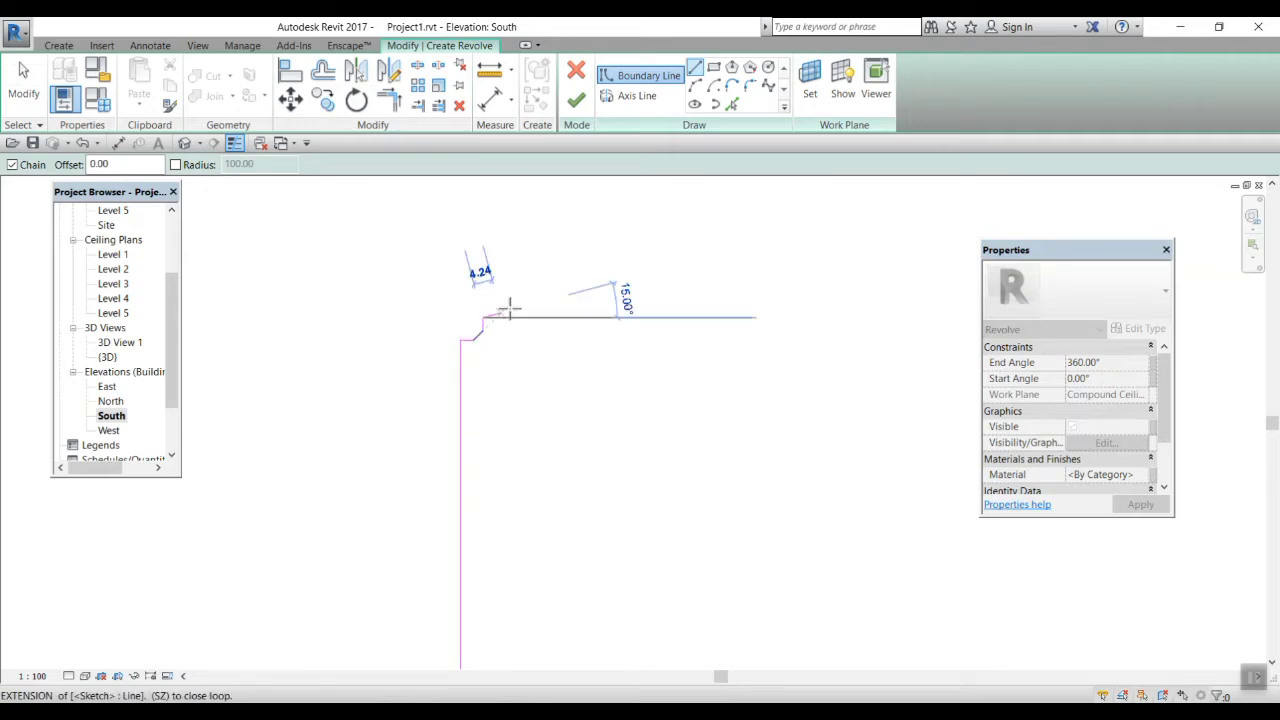
{"action": "type", "text": "3"}
{"action": "key", "text": "Return"}
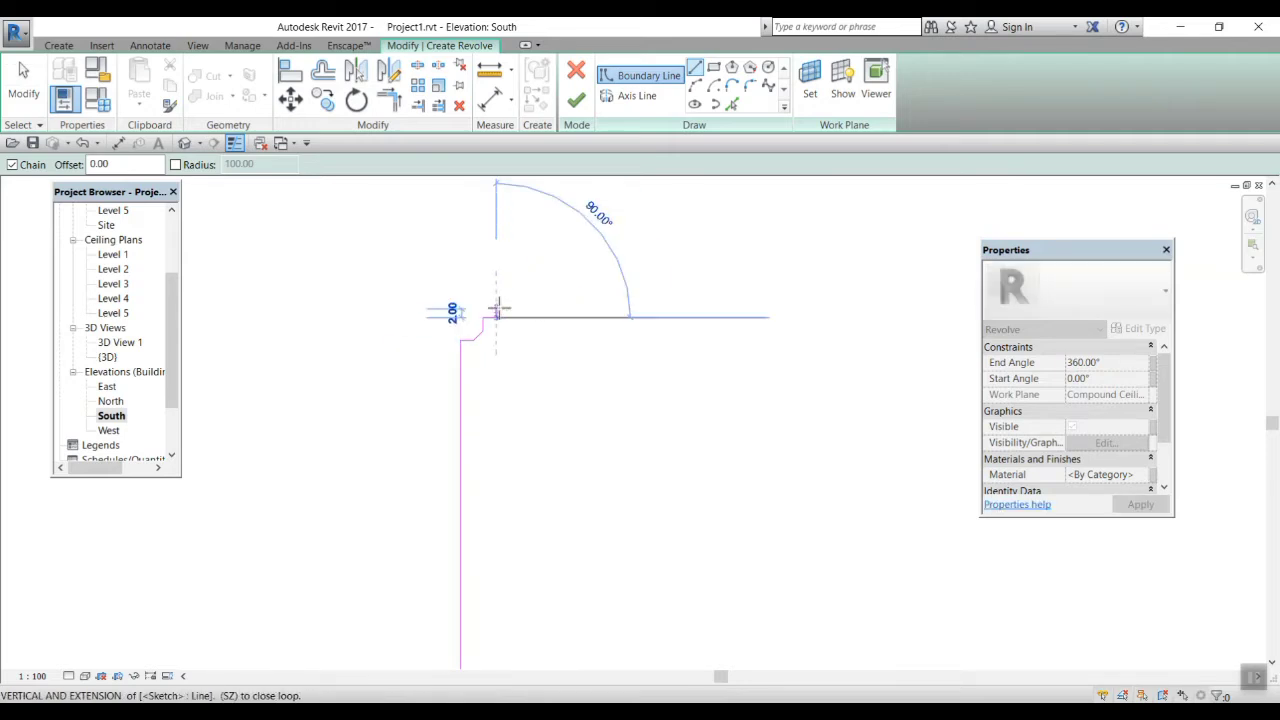
{"action": "scroll", "coordinate": [493, 308], "scroll_direction": "up", "scroll_amount": 1}
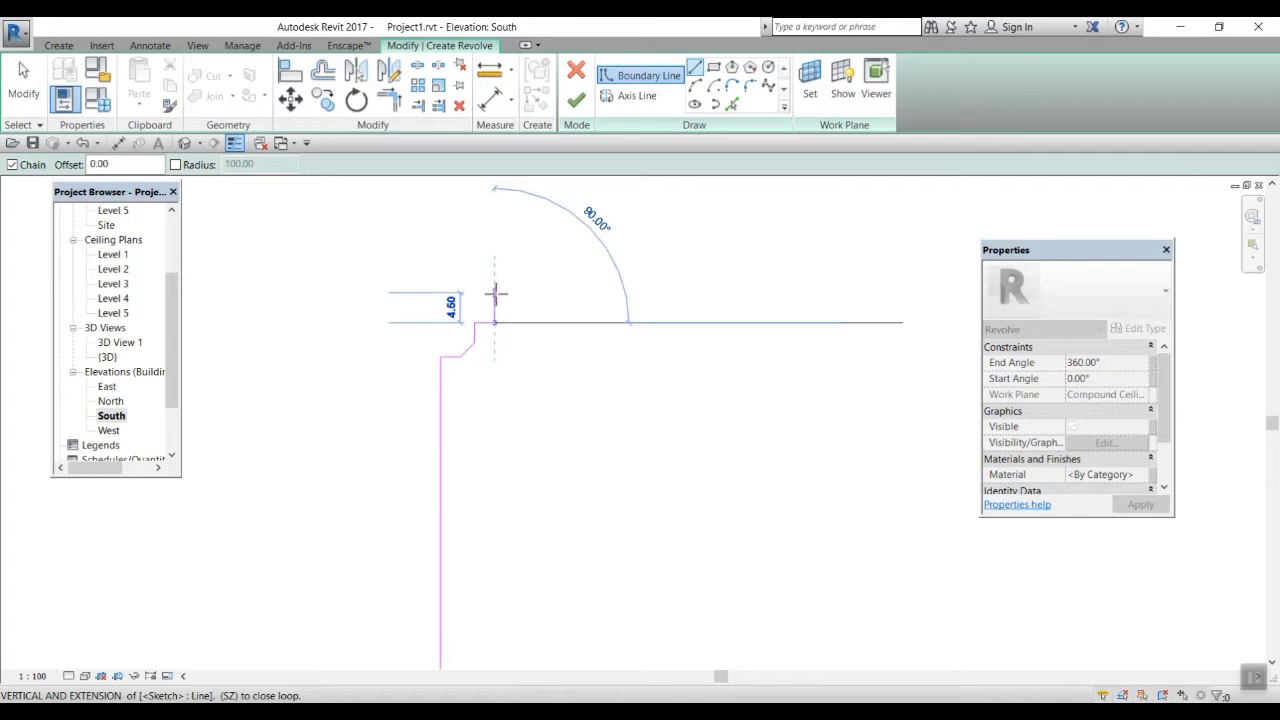
{"action": "scroll", "coordinate": [496, 294], "scroll_direction": "down", "scroll_amount": 1}
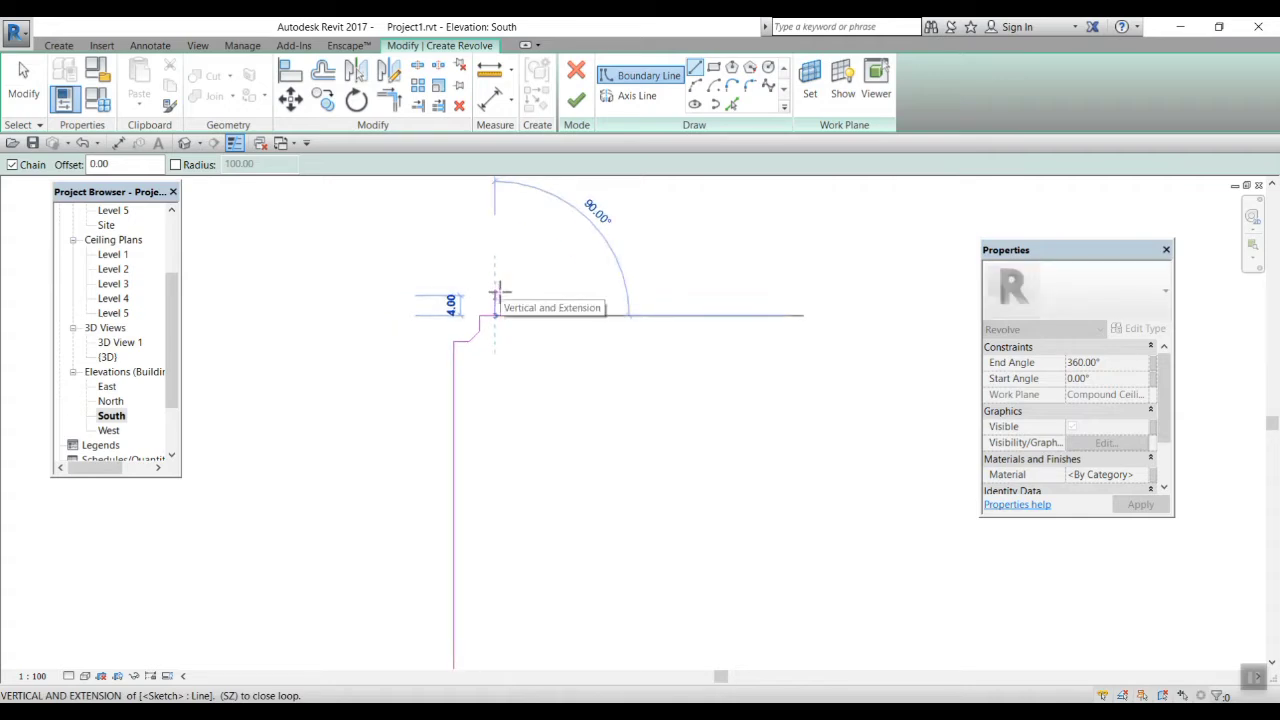
{"action": "type", "text": "4"}
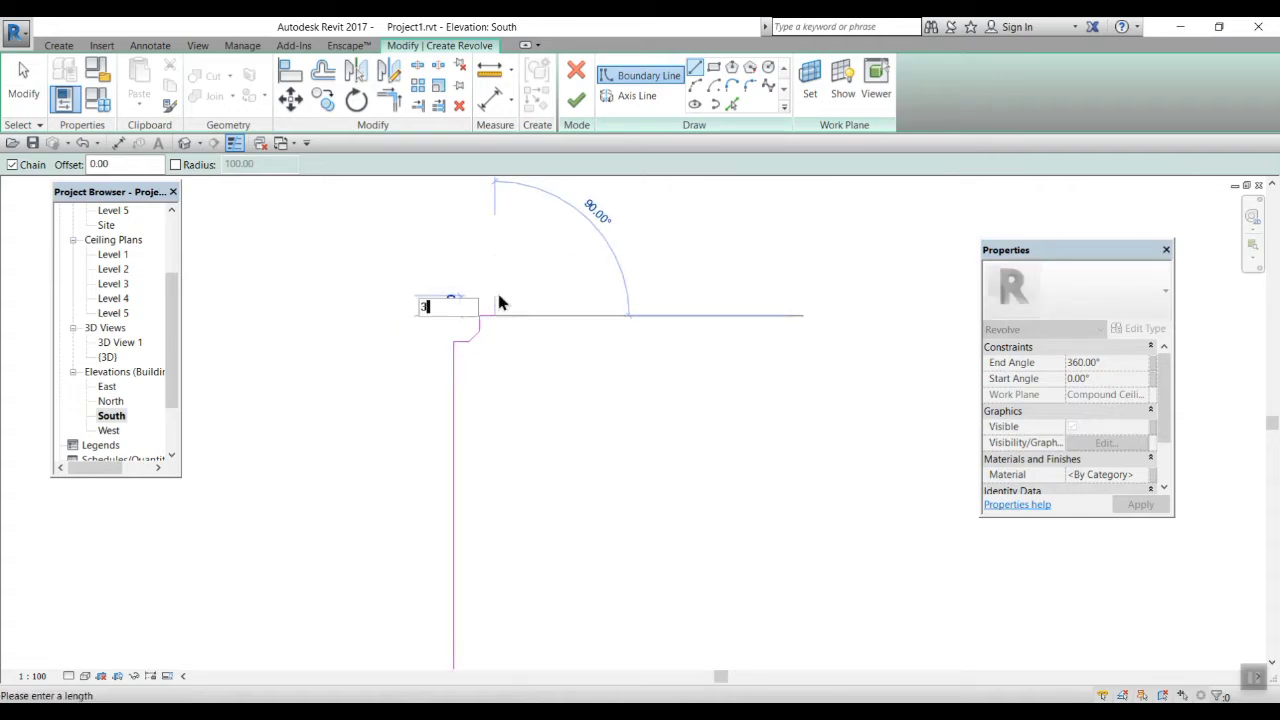
{"action": "key", "text": "Return"}
Close the profile with a horizontal top line about 19 long, ending above the base line's inner end, and a vertical line down to it.
{"action": "scroll", "coordinate": [496, 292], "scroll_direction": "down", "scroll_amount": 1}
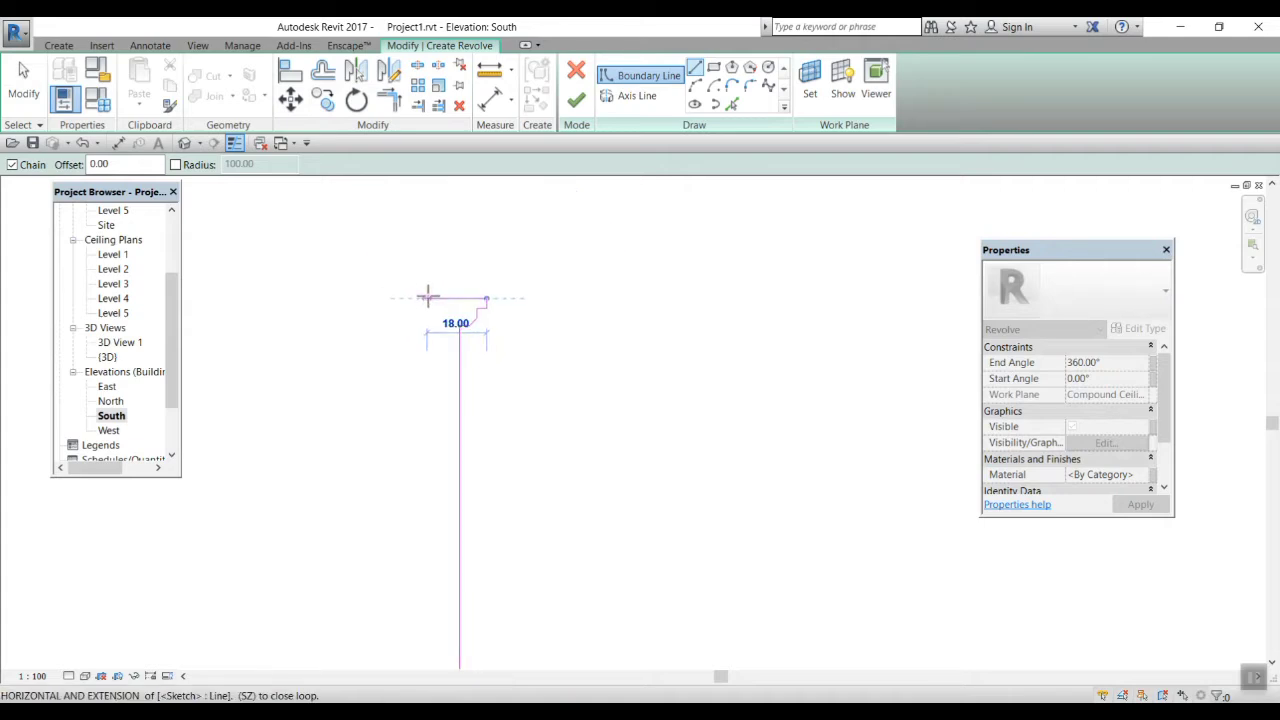
{"action": "mouse_move", "coordinate": [380, 286]}
{"action": "middle_mouse_down"}
{"action": "mouse_move", "coordinate": [531, 291]}
{"action": "mouse_move", "coordinate": [580, 251]}
{"action": "middle_mouse_up"}
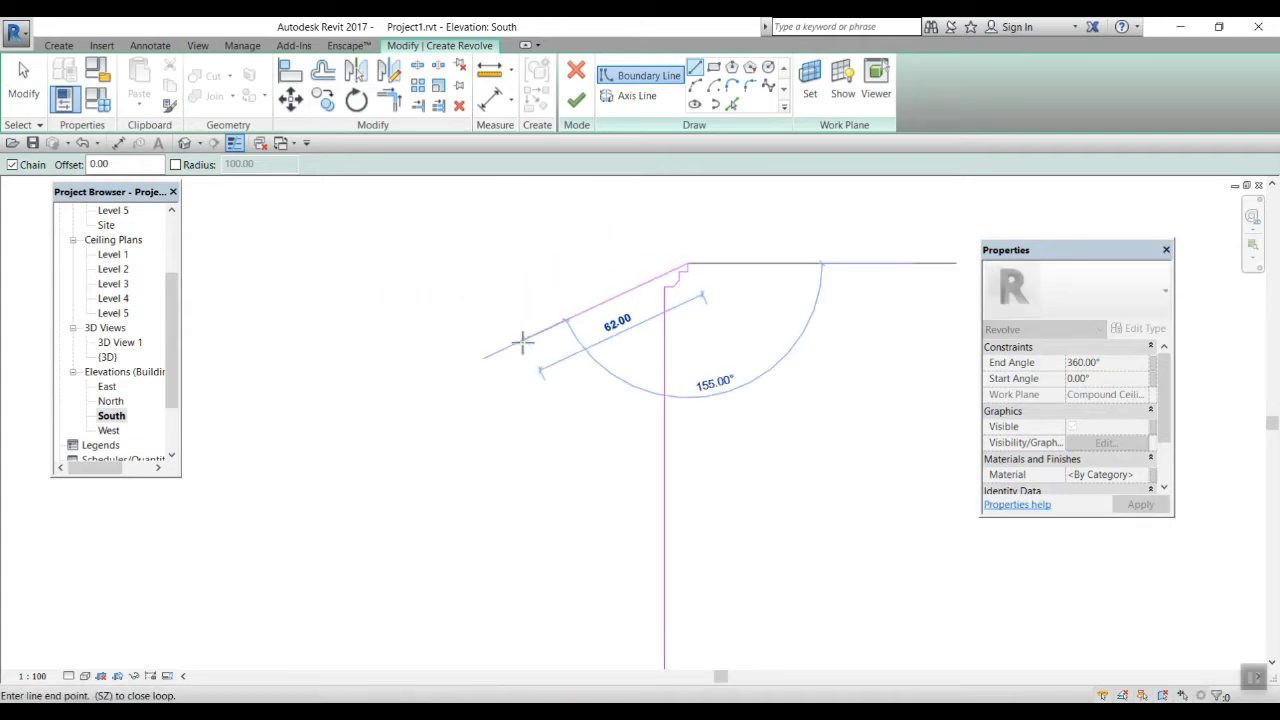
{"action": "scroll", "coordinate": [547, 308], "scroll_direction": "down", "scroll_amount": 1}
{"action": "middle_click_drag", "start_coordinate": [576, 384], "coordinate": [577, 258]}
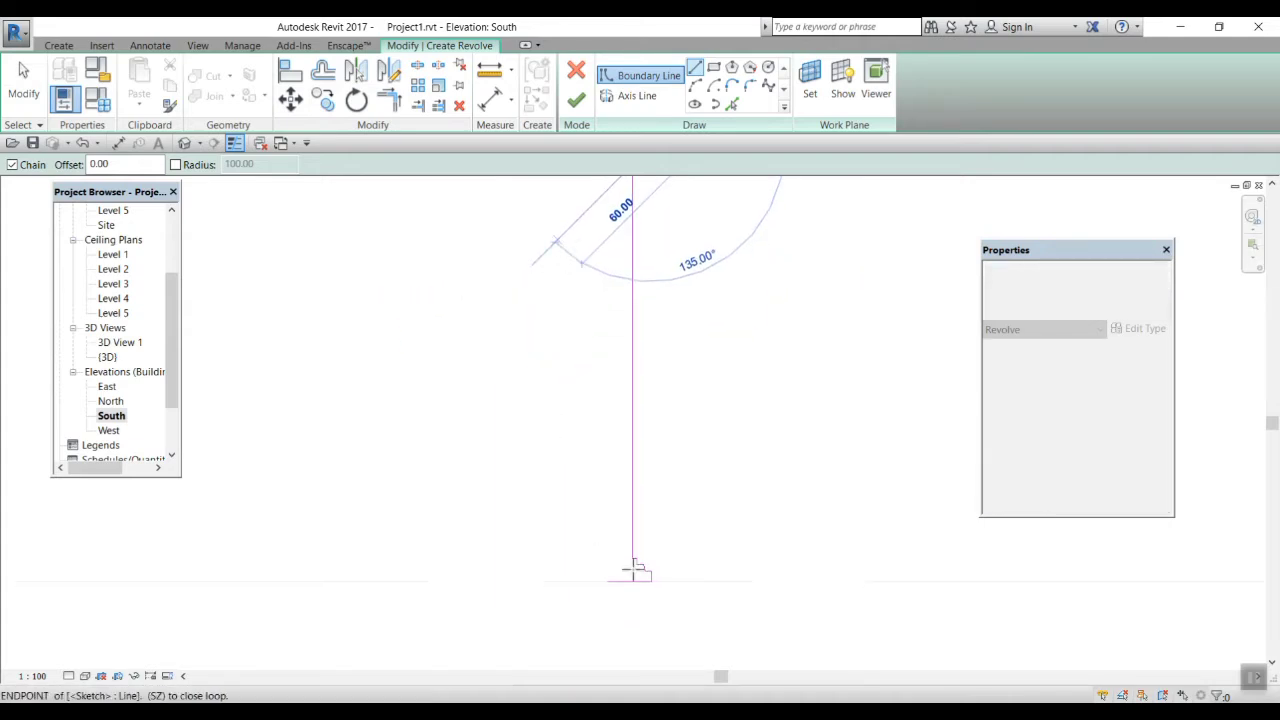
{"action": "middle_click_drag", "start_coordinate": [614, 365], "coordinate": [600, 500]}
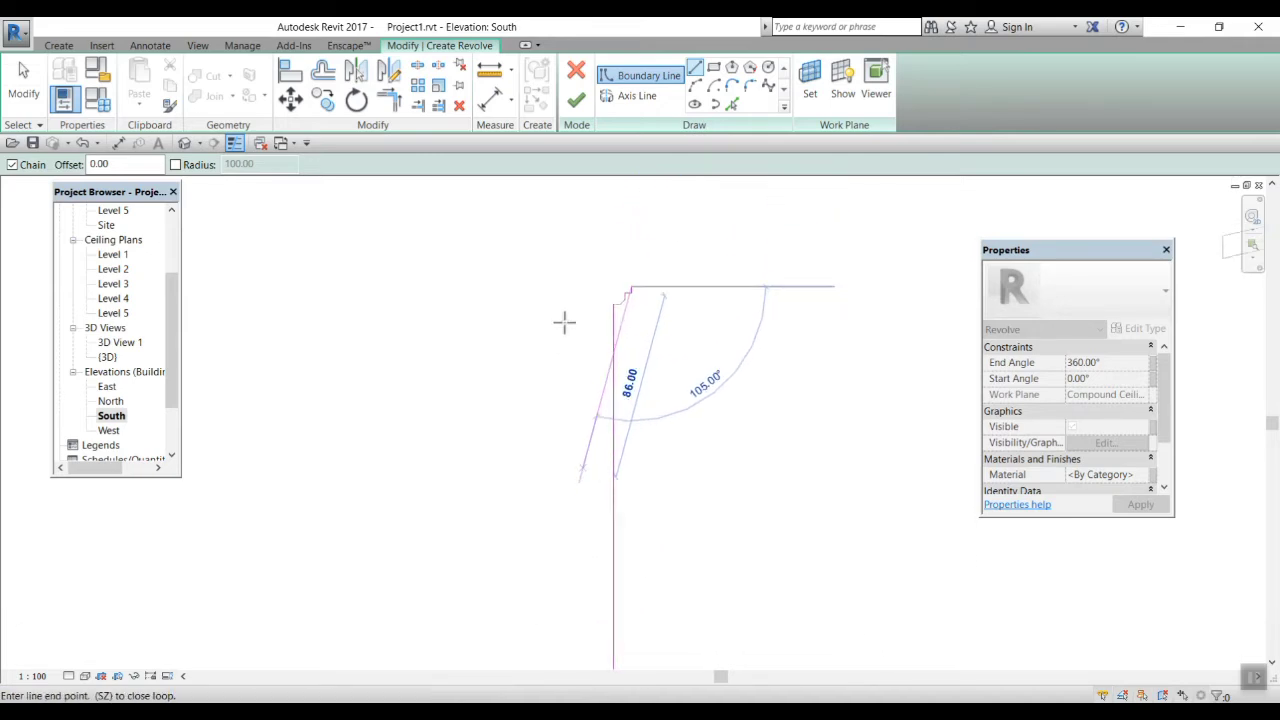
{"action": "scroll", "coordinate": [571, 253], "scroll_direction": "down", "scroll_amount": 2}
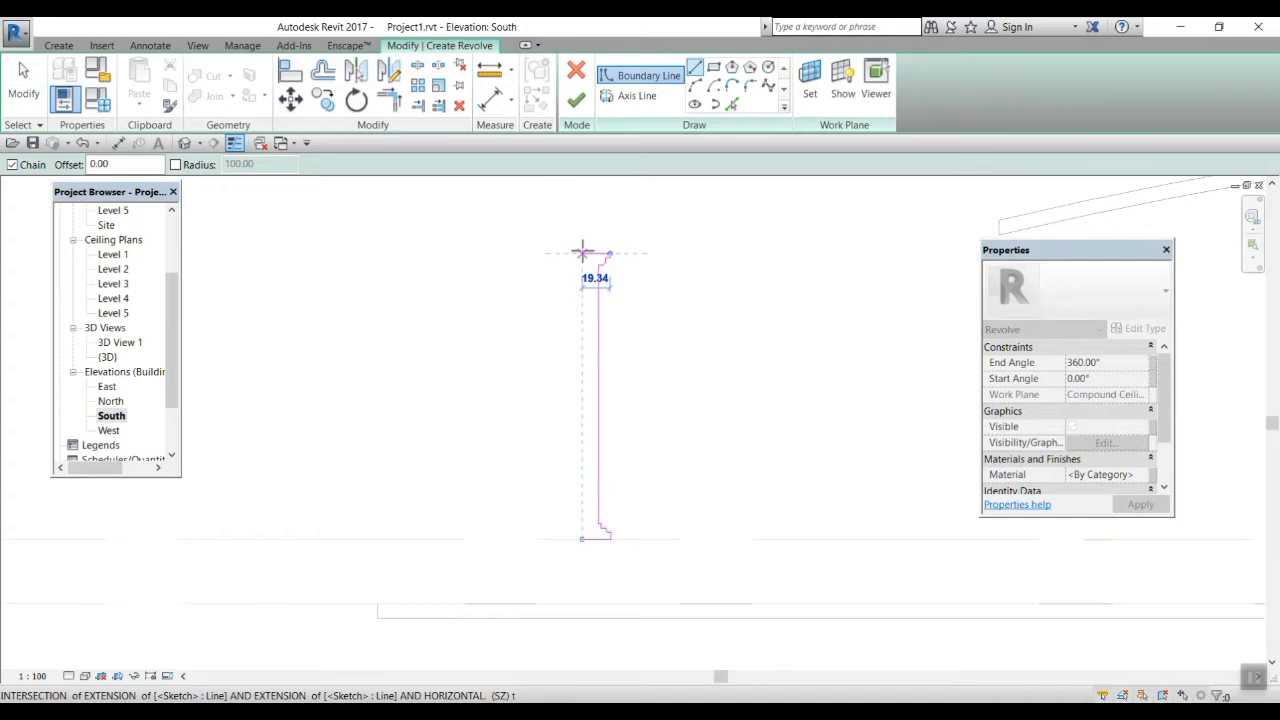
{"action": "left_click", "coordinate": [580, 252]}
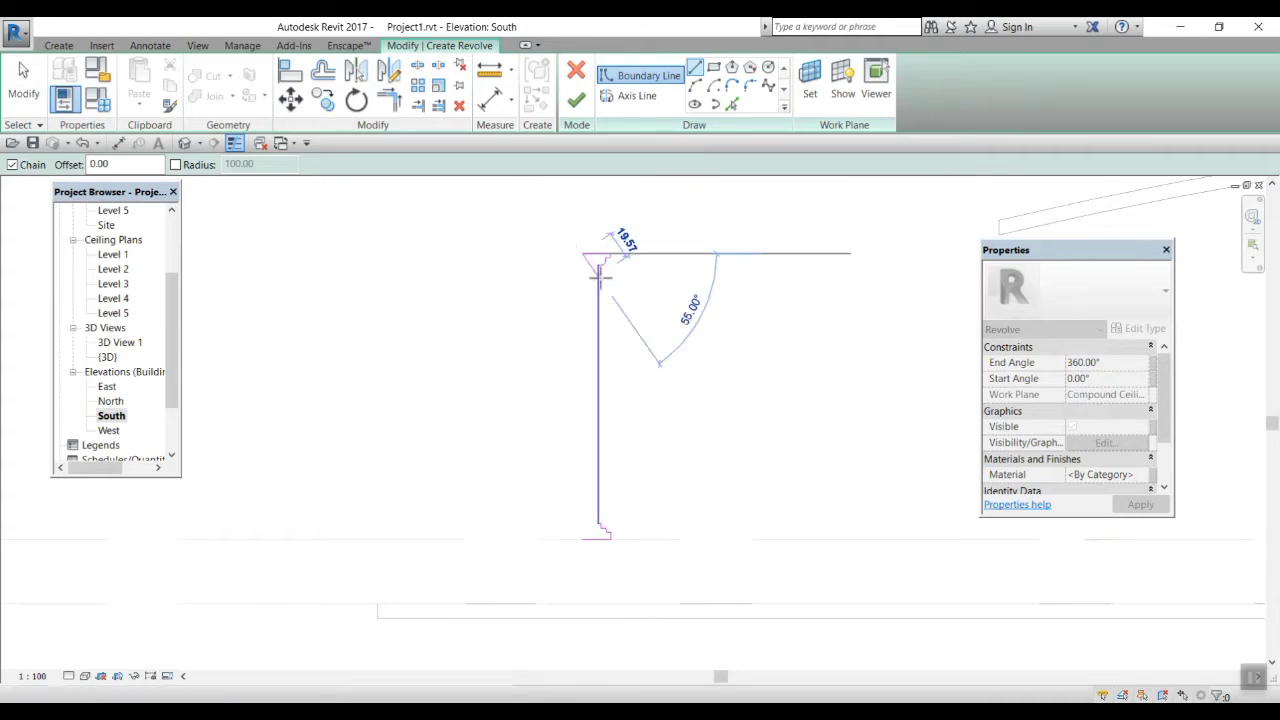
{"action": "left_click", "coordinate": [580, 540]}
Replace the vertical outer edge of the base moulding with an outward semicircular boundary arc of radius 2.5.
{"action": "scroll", "coordinate": [585, 540], "scroll_direction": "up", "scroll_amount": 1}
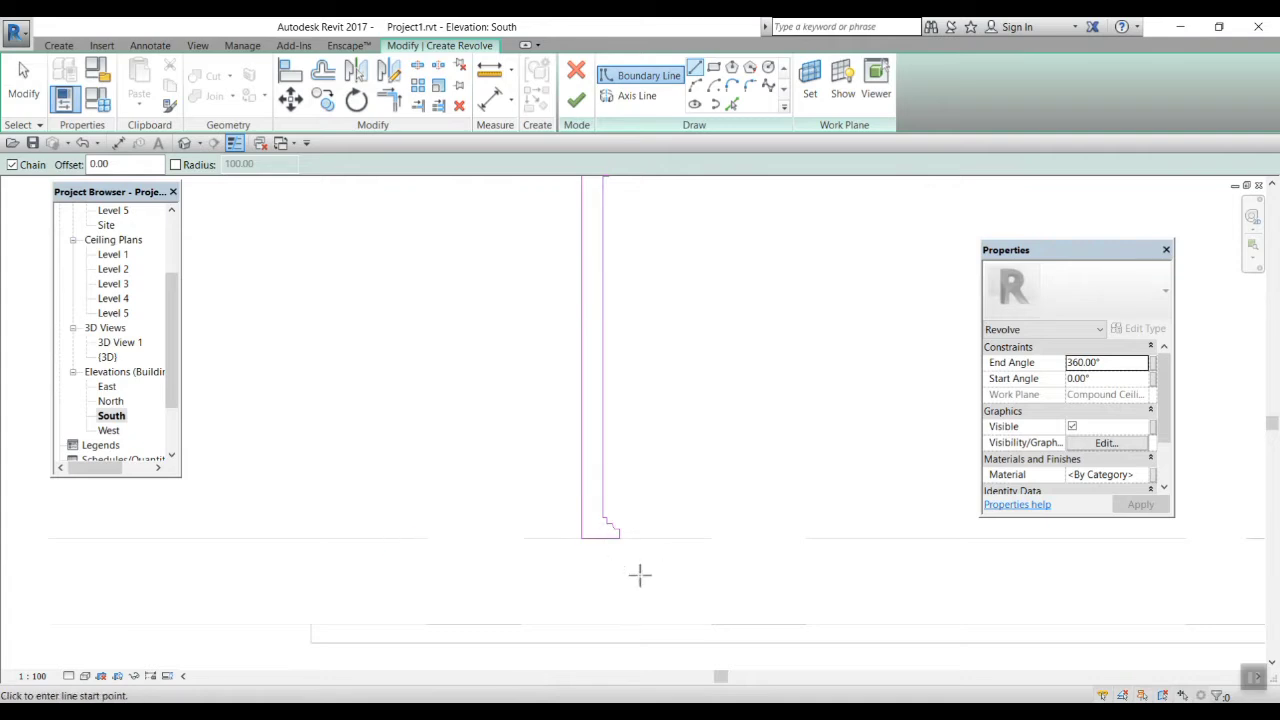
{"action": "scroll", "coordinate": [615, 530], "scroll_direction": "up", "scroll_amount": 2}
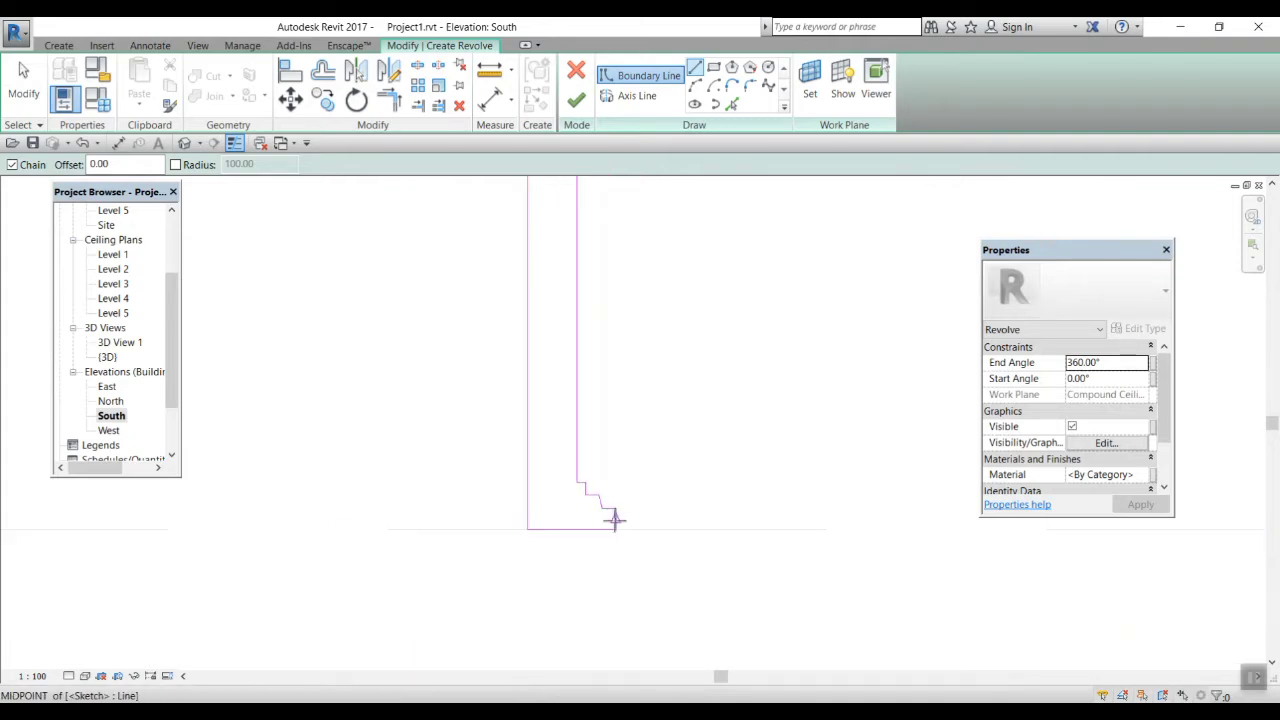
{"action": "key", "text": "Escape"}
{"action": "left_click", "coordinate": [615, 521]}
{"action": "key", "text": "Delete"}
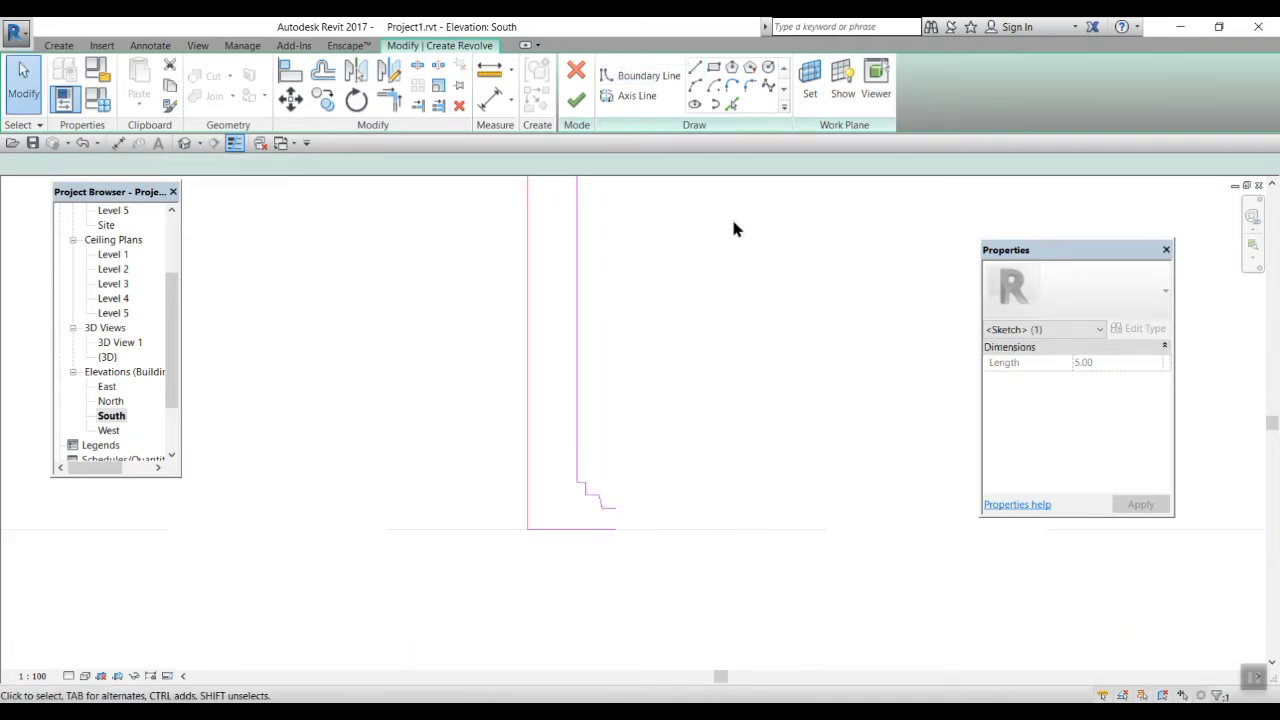
{"action": "left_click", "coordinate": [694, 87]}
{"action": "scroll", "coordinate": [640, 571], "scroll_direction": "up", "scroll_amount": 2}
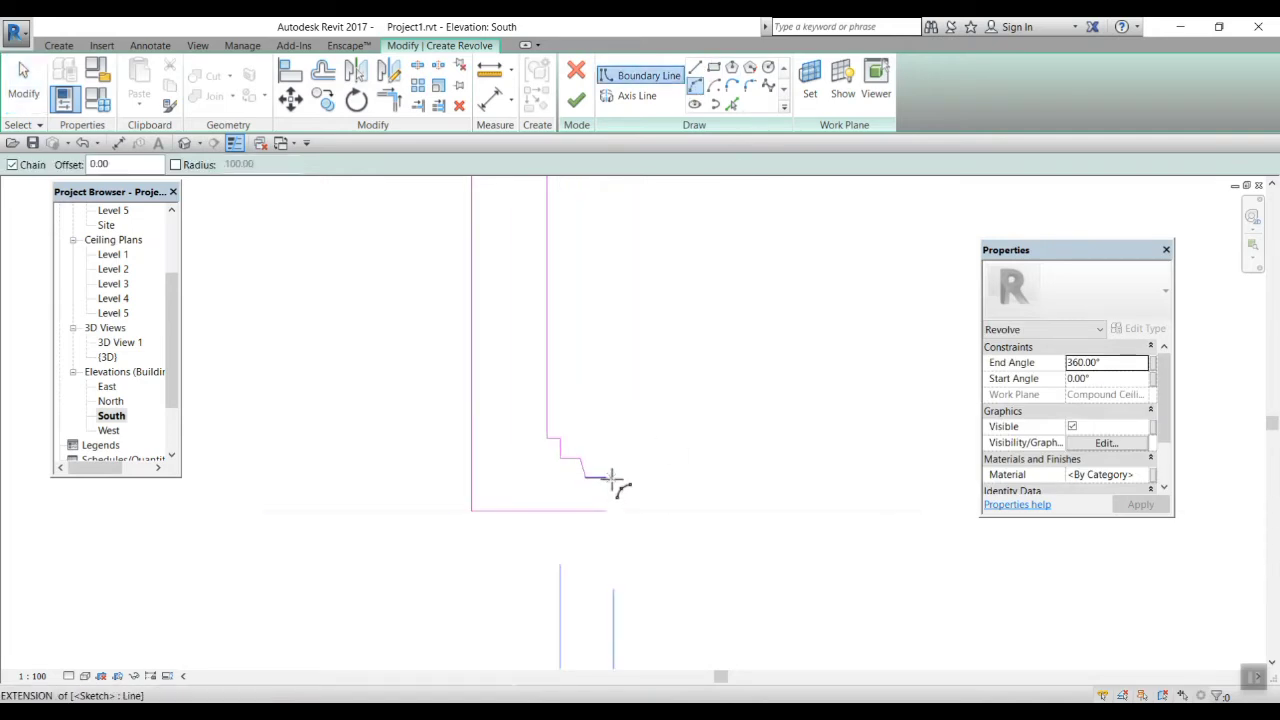
{"action": "left_click", "coordinate": [605, 477]}
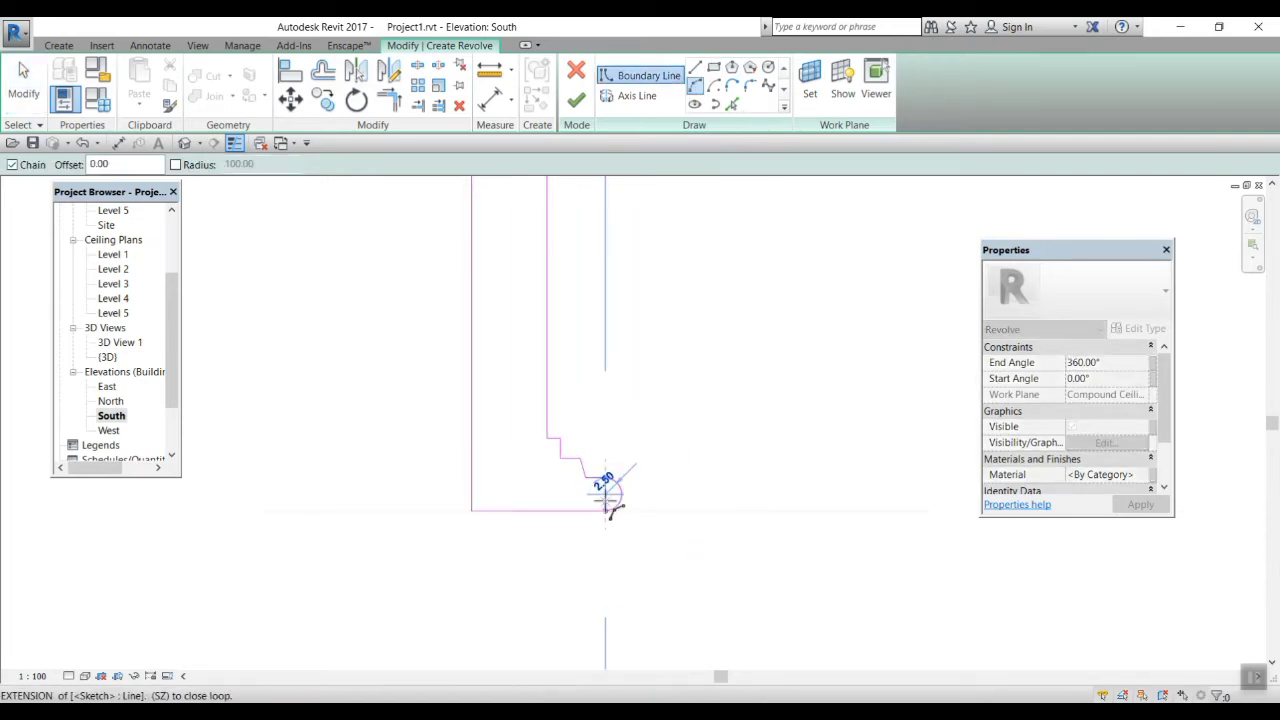
{"action": "left_click", "coordinate": [606, 510]}
{"action": "scroll", "coordinate": [575, 447], "scroll_direction": "up", "scroll_amount": 2}
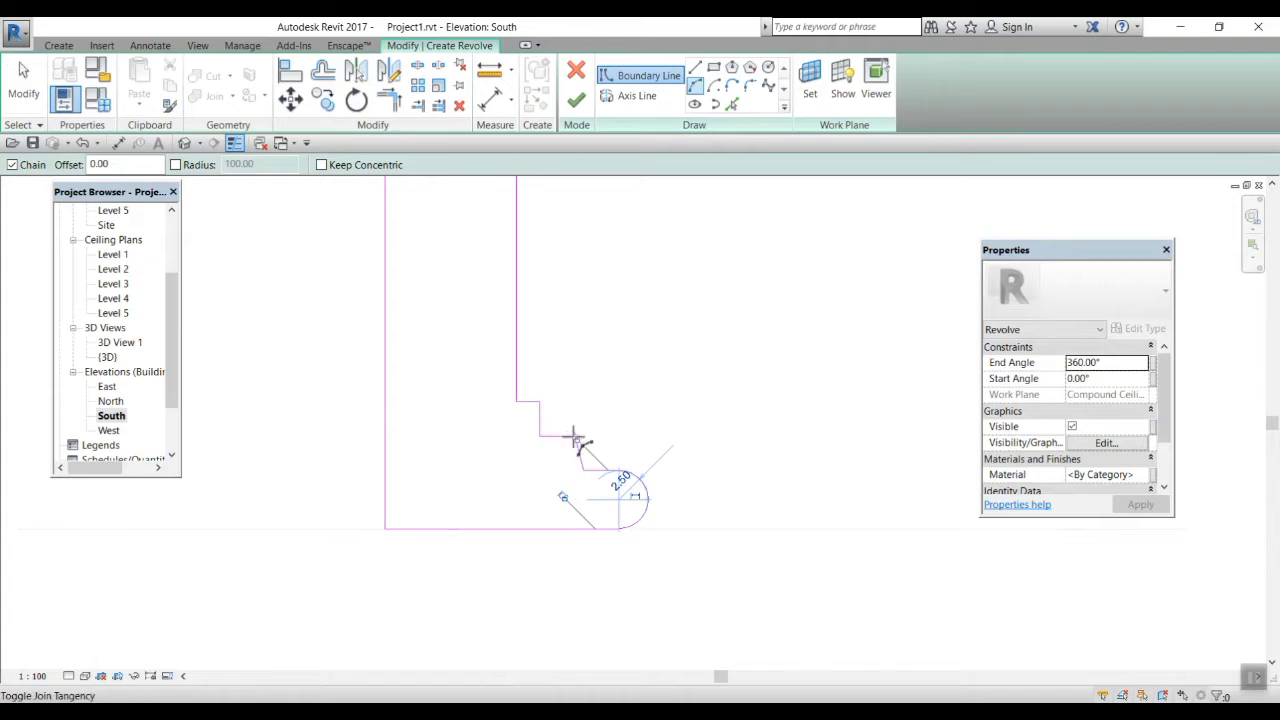
Sketch an inward arc of about 1.8 radius across the base moulding's slanted edge and an outward arc of about 1.96 across the upper vertical step.
{"action": "left_click", "coordinate": [583, 470]}
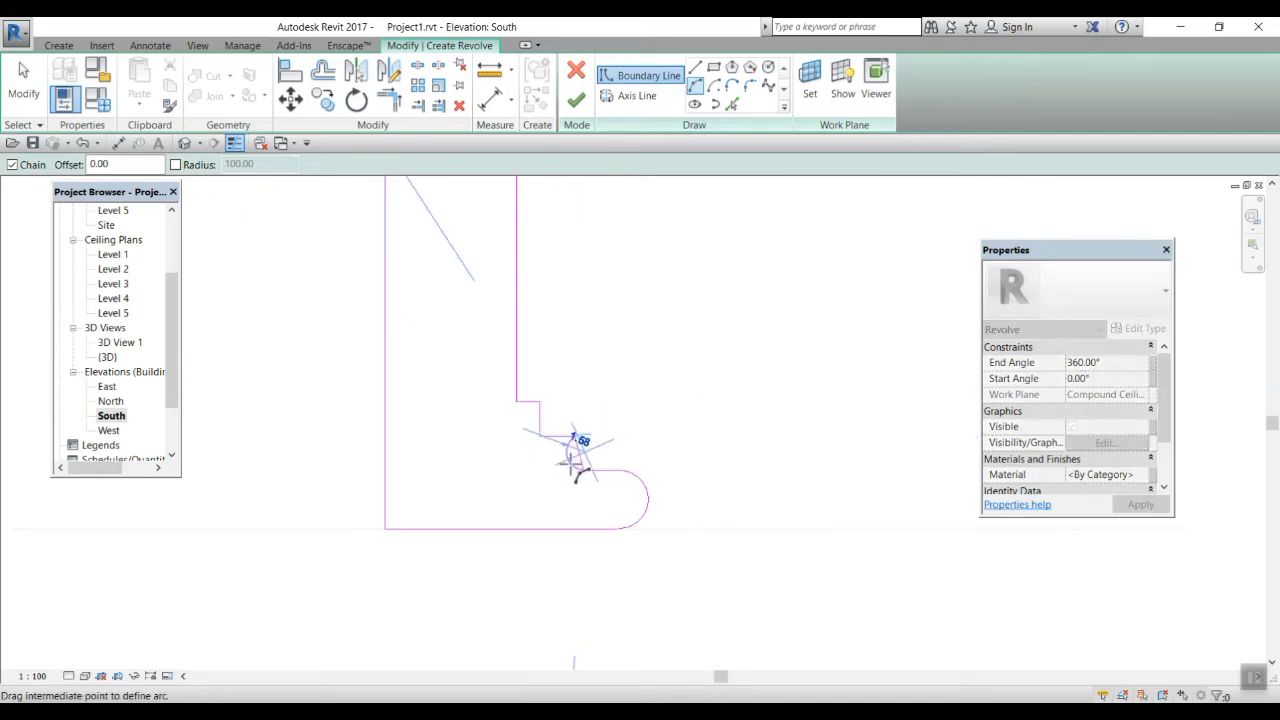
{"action": "key", "text": "Escape"}
{"action": "scroll", "coordinate": [537, 426], "scroll_direction": "up", "scroll_amount": 2}
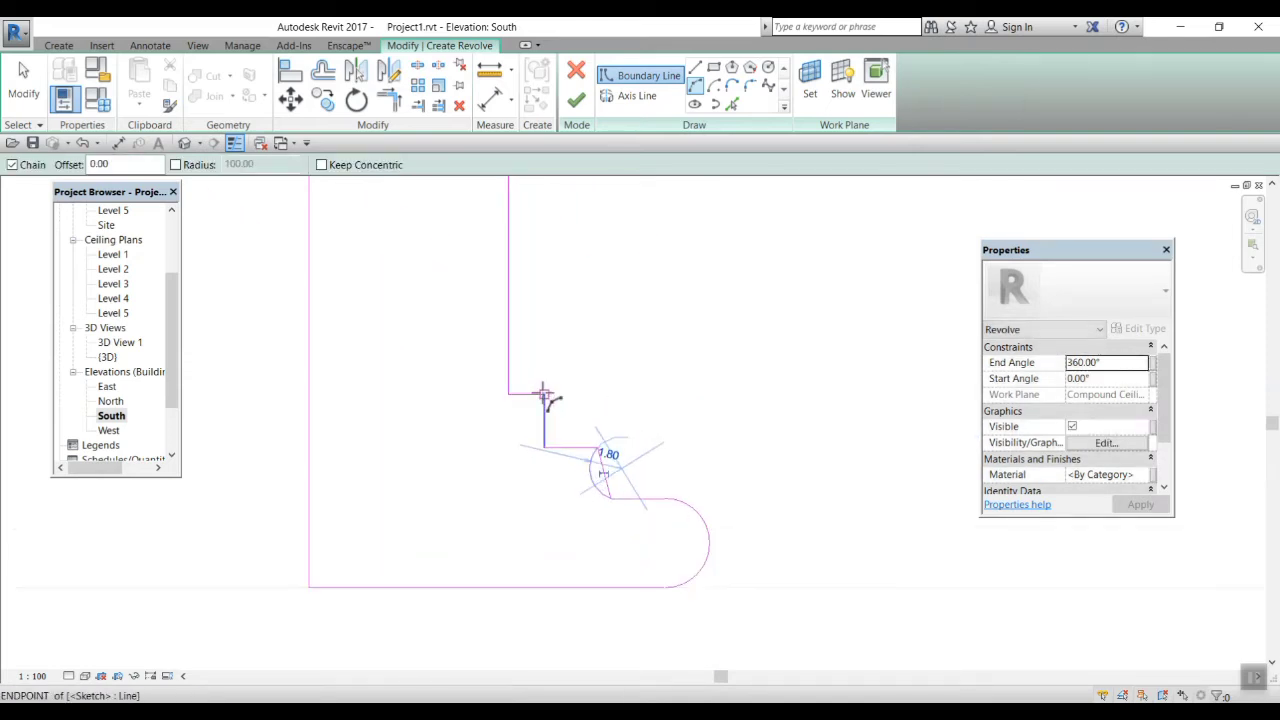
{"action": "left_click", "coordinate": [543, 395]}
{"action": "left_click", "coordinate": [543, 445]}
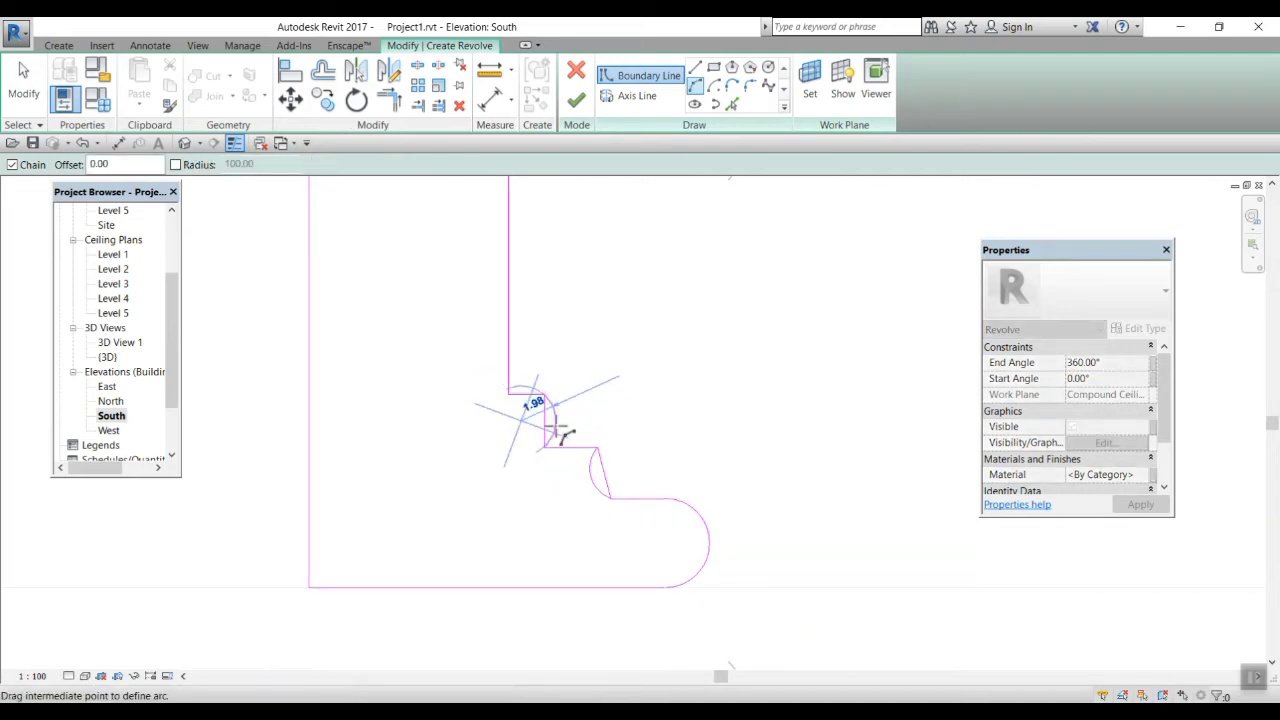
{"action": "left_click", "coordinate": [558, 430]}
{"action": "scroll", "coordinate": [560, 460], "scroll_direction": "down", "scroll_amount": 2}
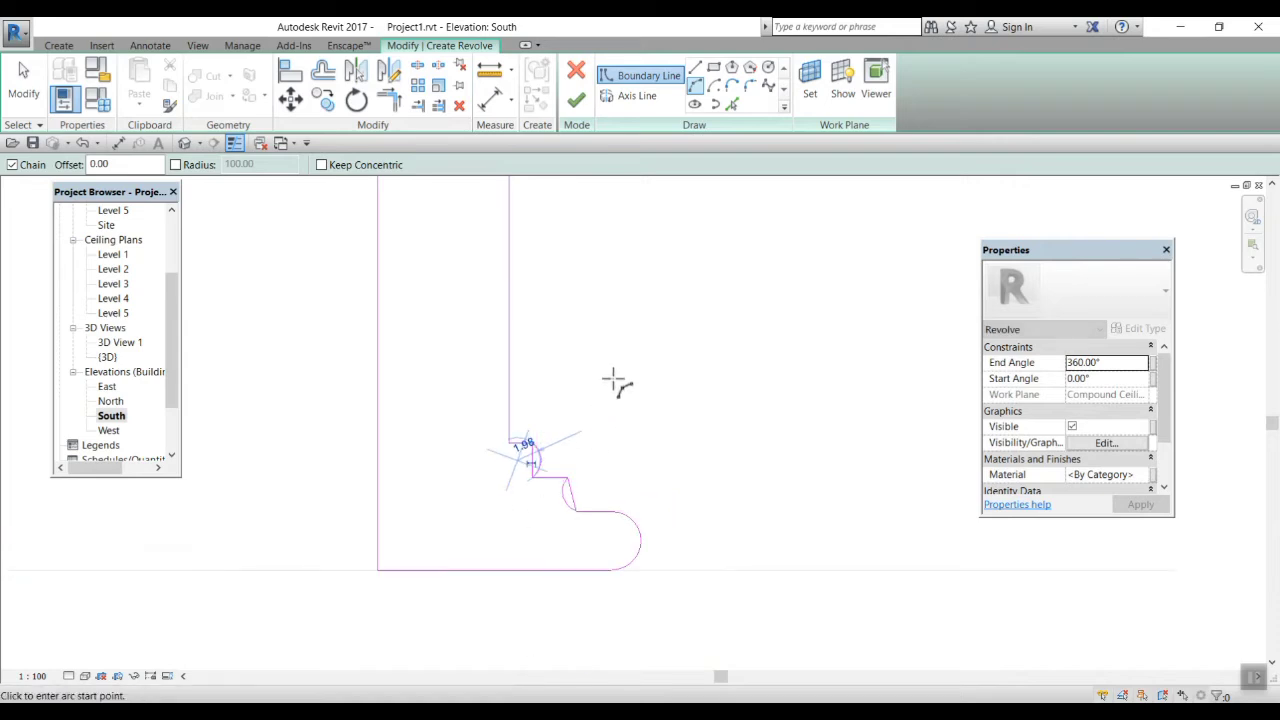
{"action": "mouse_move", "coordinate": [611, 380]}
{"action": "middle_mouse_down"}
{"action": "mouse_move", "coordinate": [634, 571]}
{"action": "mouse_move", "coordinate": [612, 522]}
{"action": "middle_mouse_up"}
{"action": "key", "text": "Escape"}
Delete the straight vertical and slanted lines behind the two new arcs in the base moulding.
{"action": "scroll", "coordinate": [540, 625], "scroll_direction": "up", "scroll_amount": 2}
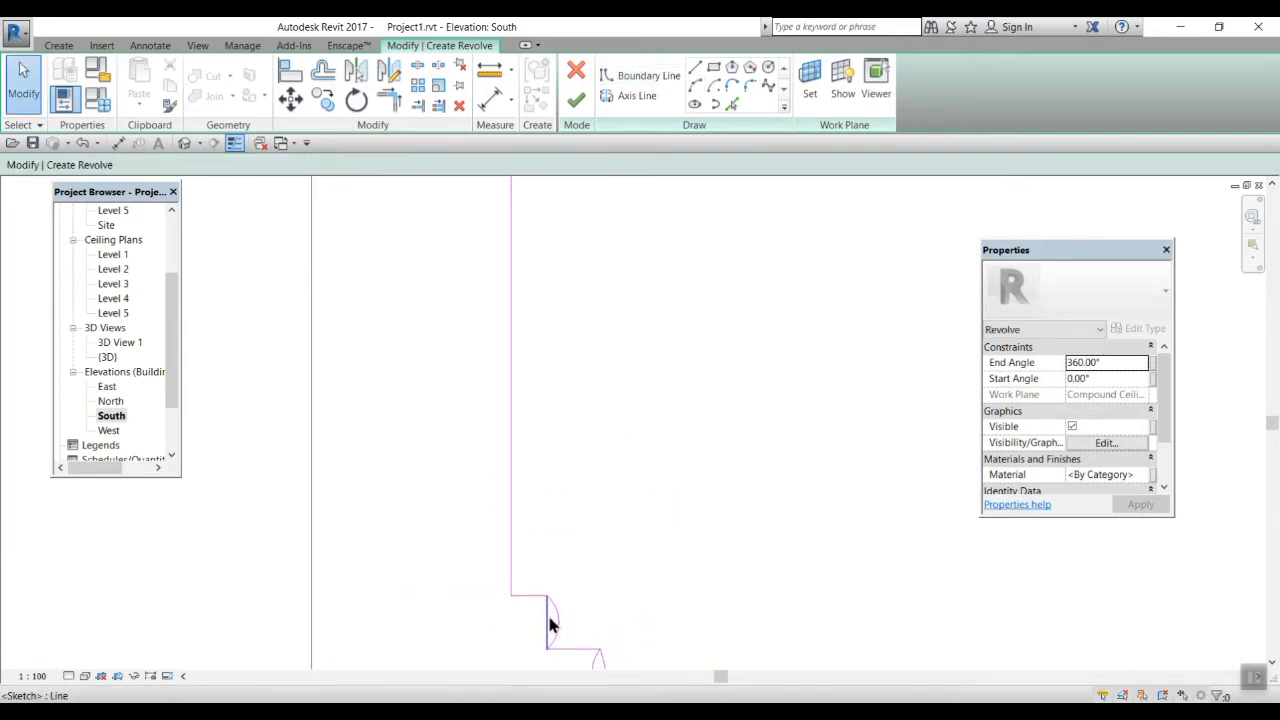
{"action": "left_click", "coordinate": [547, 625]}
{"action": "key", "text": "Delete"}
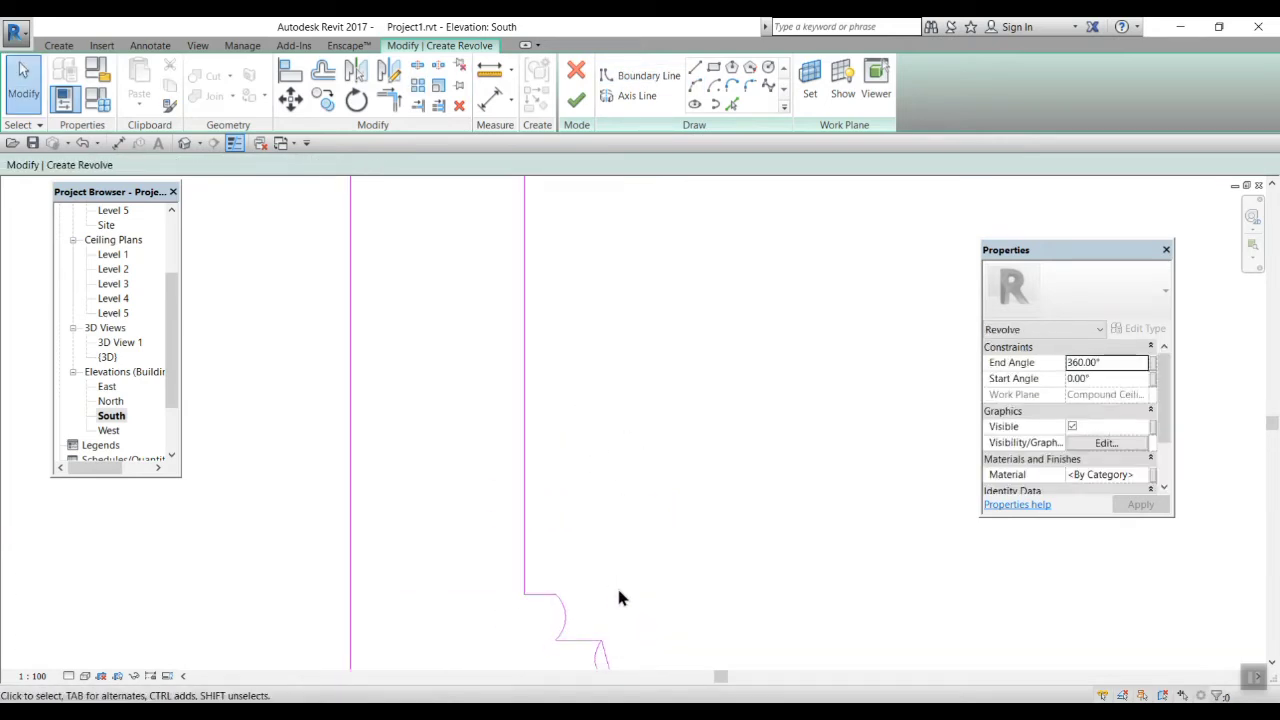
{"action": "left_click", "coordinate": [612, 660]}
{"action": "scroll", "coordinate": [683, 543], "scroll_direction": "down", "scroll_amount": 1}
{"action": "key", "text": "Escape"}
{"action": "scroll", "coordinate": [634, 614], "scroll_direction": "up", "scroll_amount": 1}
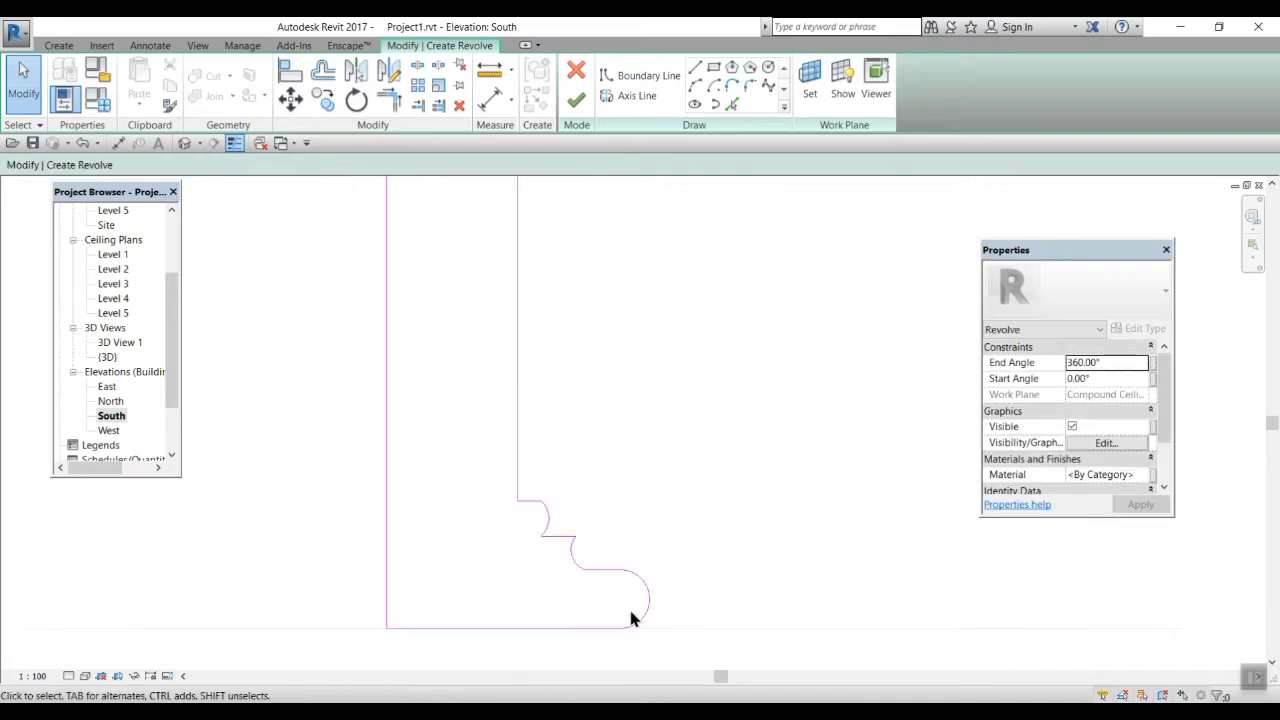
Sketch an upward-bulging boundary arc across the capital's lowest horizontal edge, starting at the shaft's top corner.
{"action": "middle_click_drag", "start_coordinate": [634, 614], "coordinate": [706, 645]}
{"action": "scroll", "coordinate": [681, 516], "scroll_direction": "down", "scroll_amount": 2}
{"action": "scroll", "coordinate": [674, 593], "scroll_direction": "up", "scroll_amount": 1}
{"action": "scroll", "coordinate": [678, 581], "scroll_direction": "down", "scroll_amount": 1}
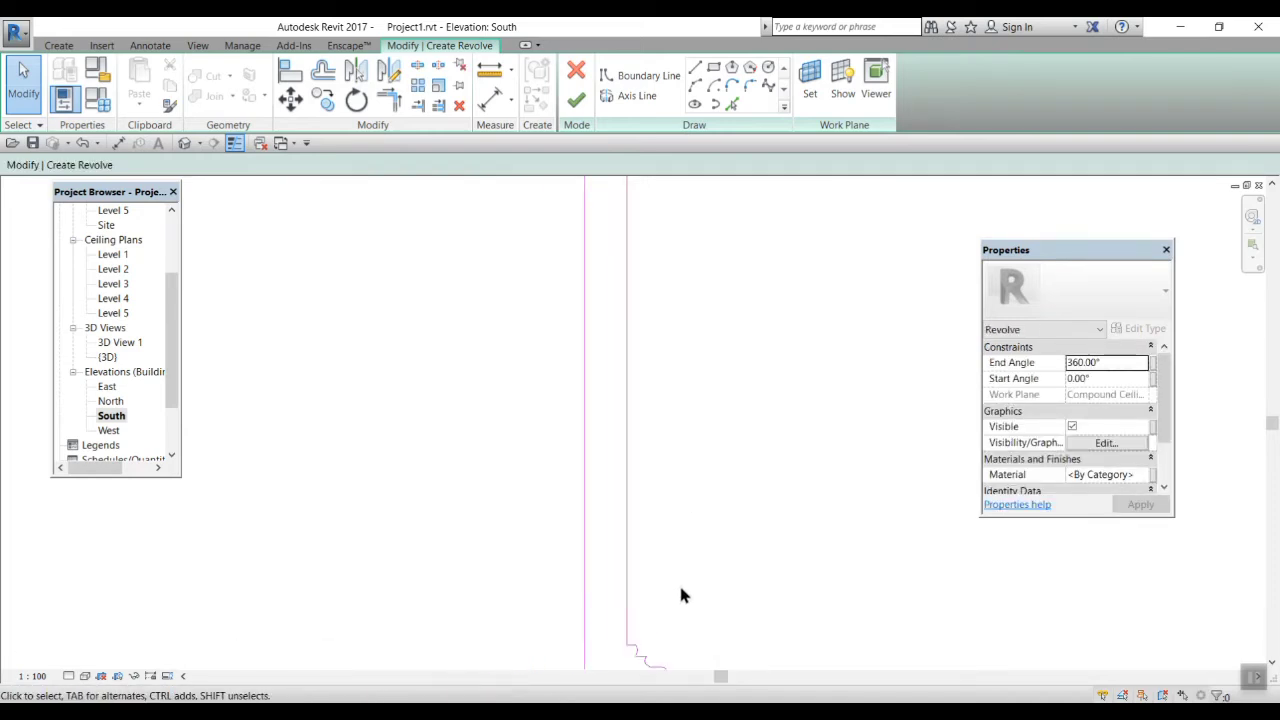
{"action": "middle_click_drag", "start_coordinate": [680, 580], "coordinate": [703, 529]}
{"action": "scroll", "coordinate": [663, 457], "scroll_direction": "down", "scroll_amount": 1}
{"action": "scroll", "coordinate": [654, 377], "scroll_direction": "up", "scroll_amount": 2}
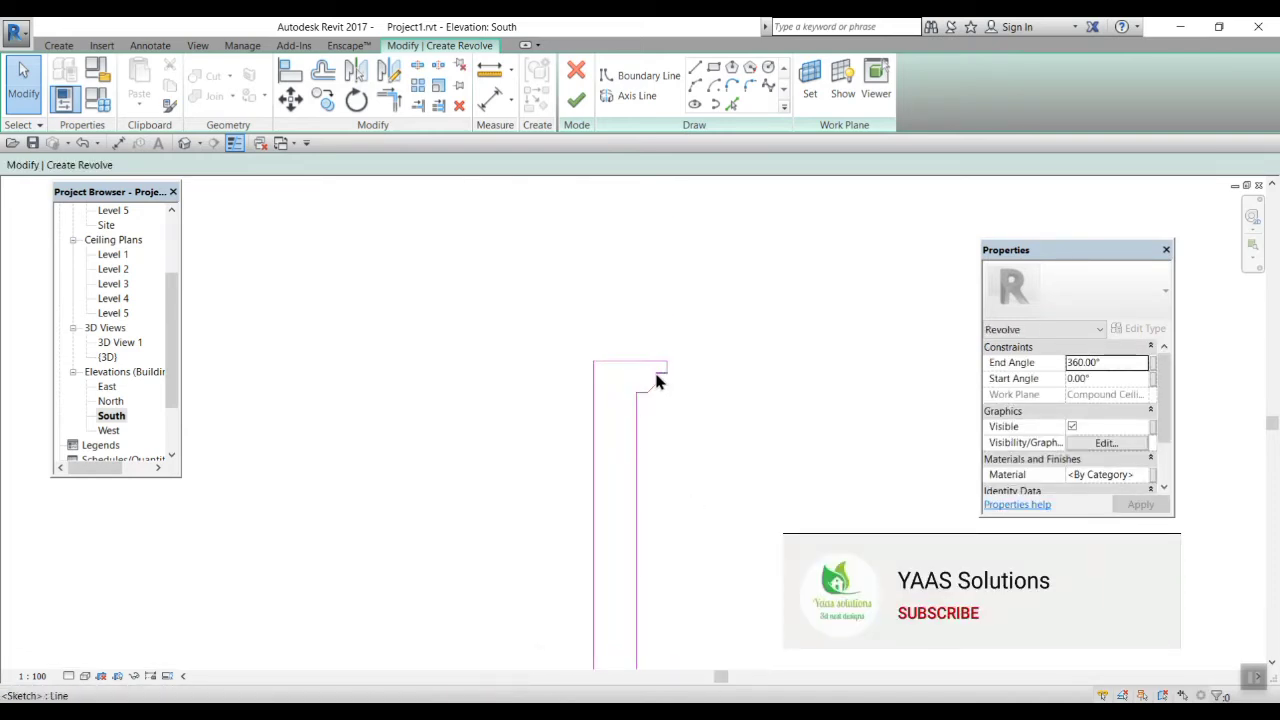
{"action": "scroll", "coordinate": [656, 385], "scroll_direction": "up", "scroll_amount": 1}
{"action": "left_click", "coordinate": [695, 86]}
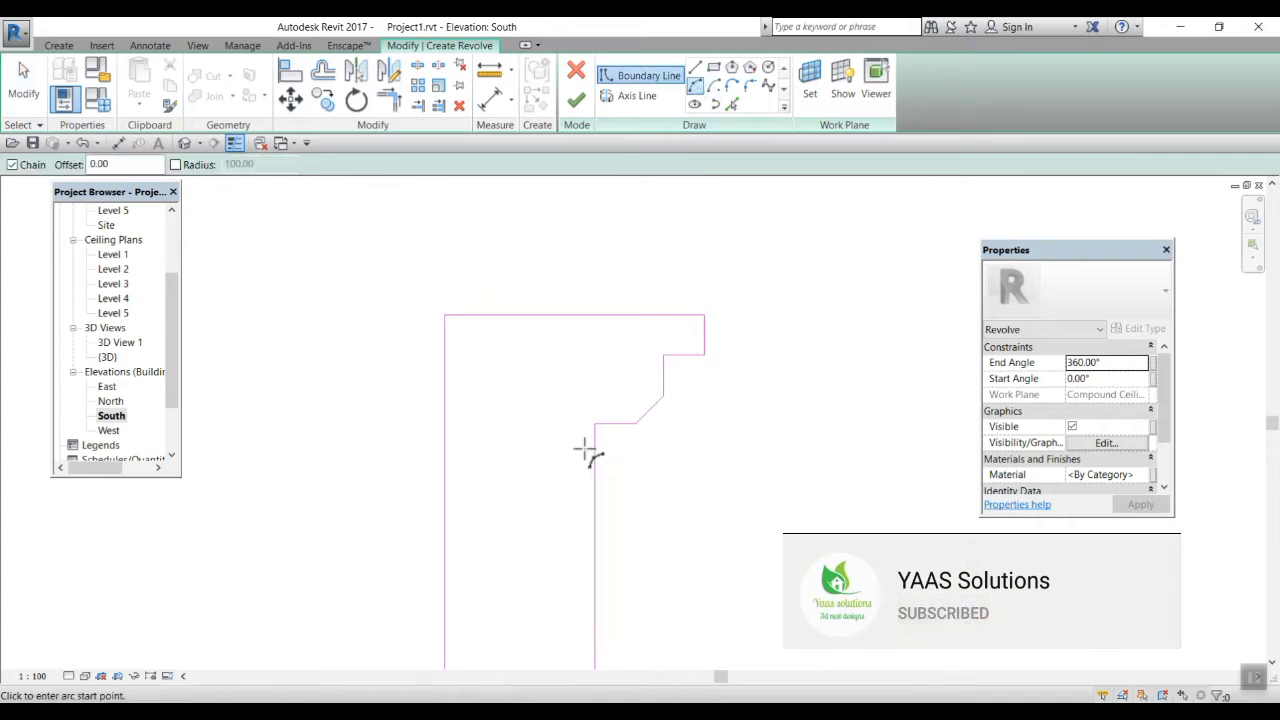
{"action": "scroll", "coordinate": [590, 445], "scroll_direction": "up", "scroll_amount": 1}
{"action": "left_click", "coordinate": [600, 413]}
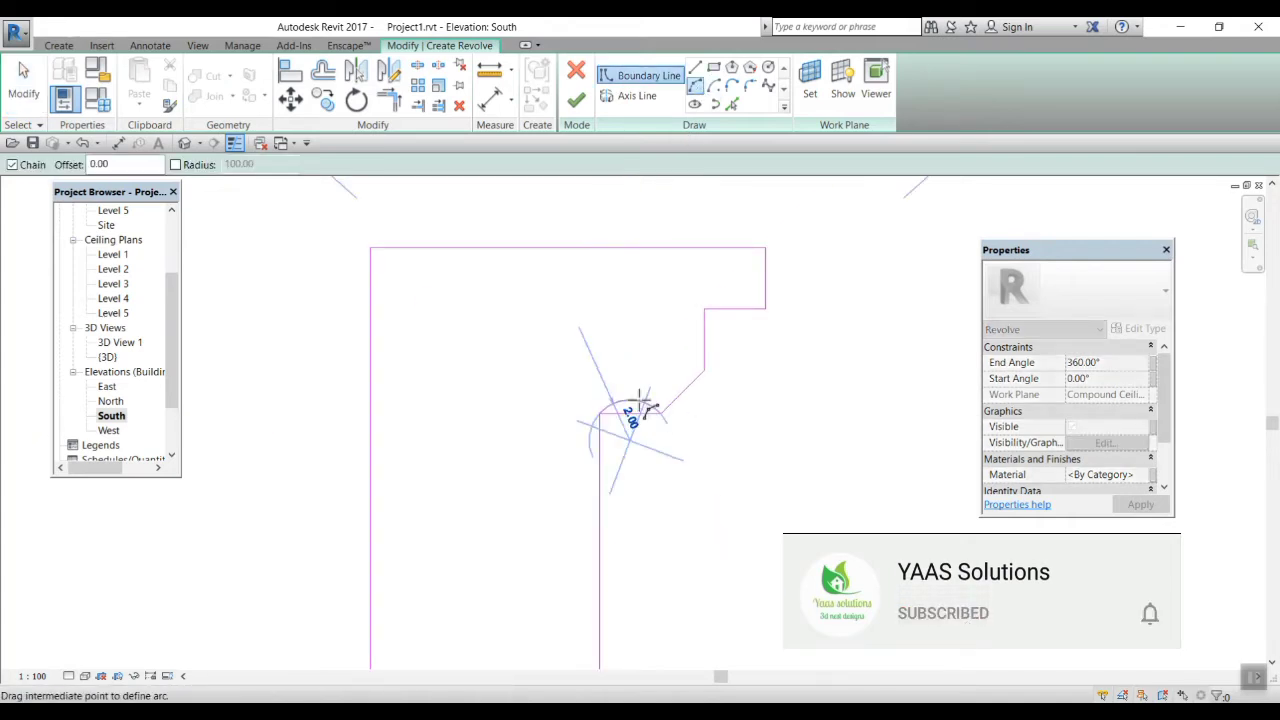
{"action": "scroll", "coordinate": [688, 405], "scroll_direction": "up", "scroll_amount": 1}
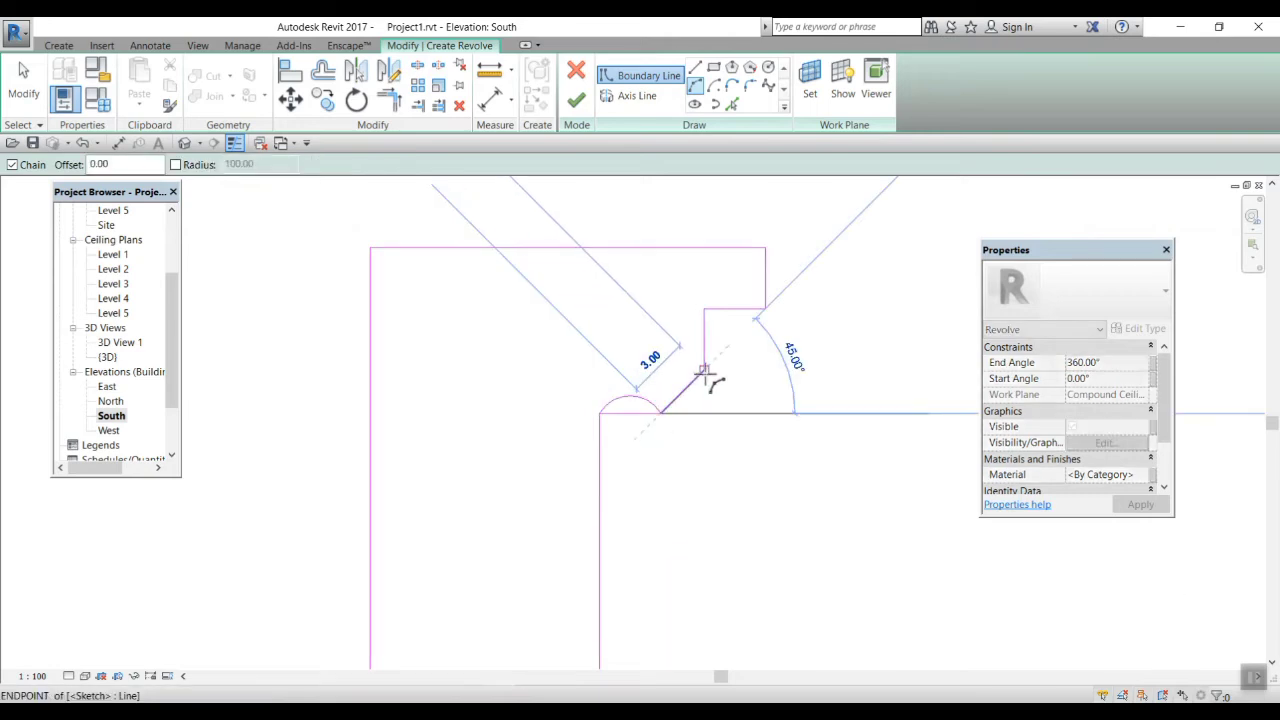
Sketch an outward arc of about 1.55 radius across the capital's slanted edge and an upward arc of about 2.9 radius across the horizontal step above.
{"action": "scroll", "coordinate": [690, 405], "scroll_direction": "down", "scroll_amount": 1}
{"action": "left_click", "coordinate": [706, 406]}
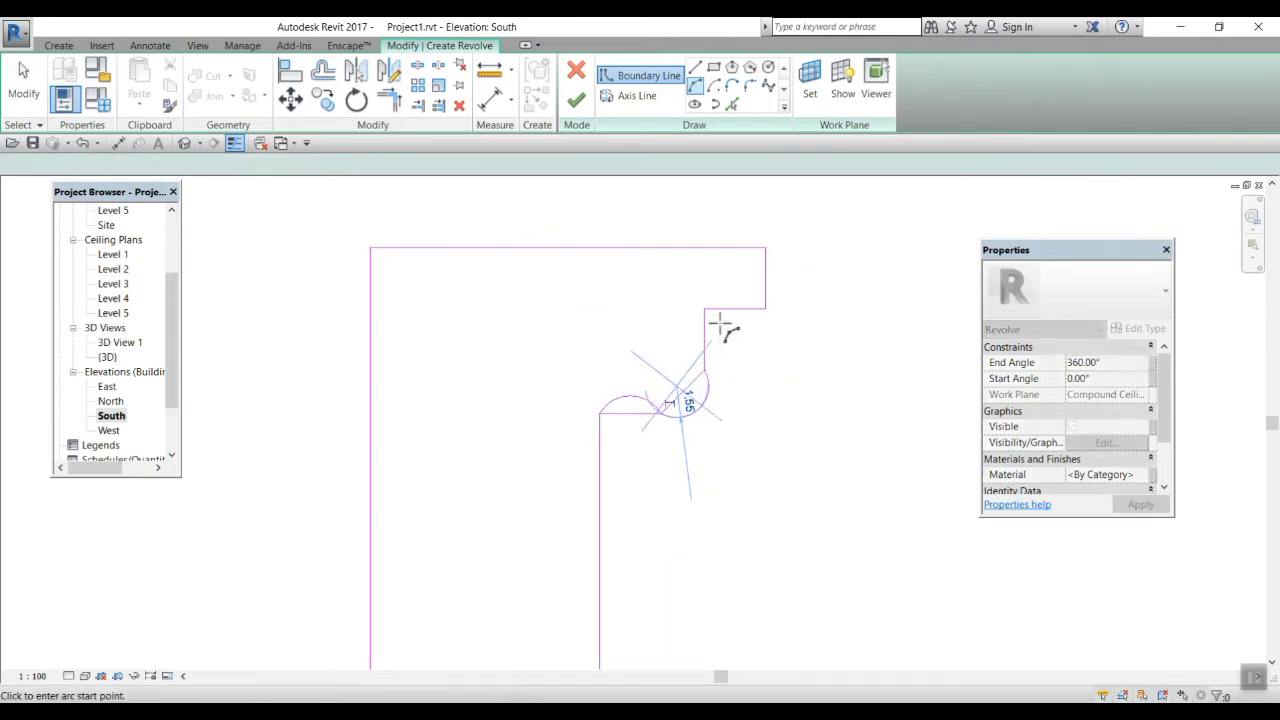
{"action": "left_click", "coordinate": [705, 309]}
{"action": "left_click", "coordinate": [765, 309]}
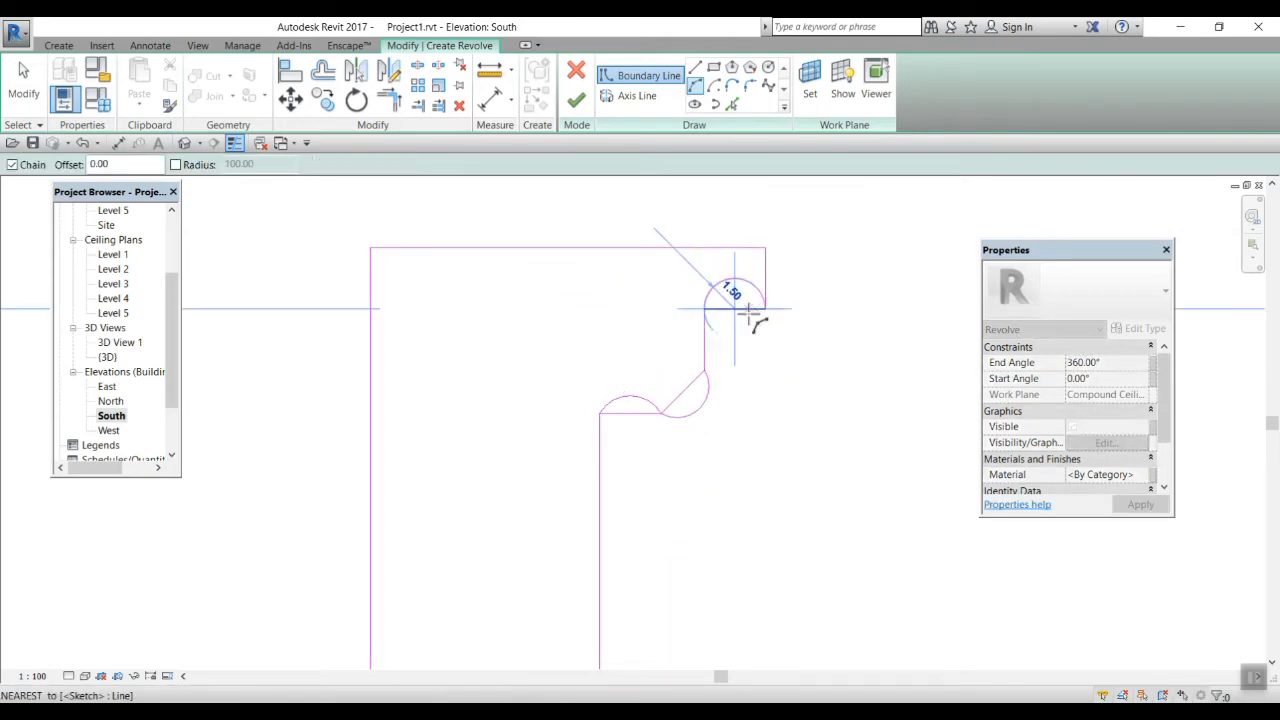
{"action": "left_click", "coordinate": [730, 299]}
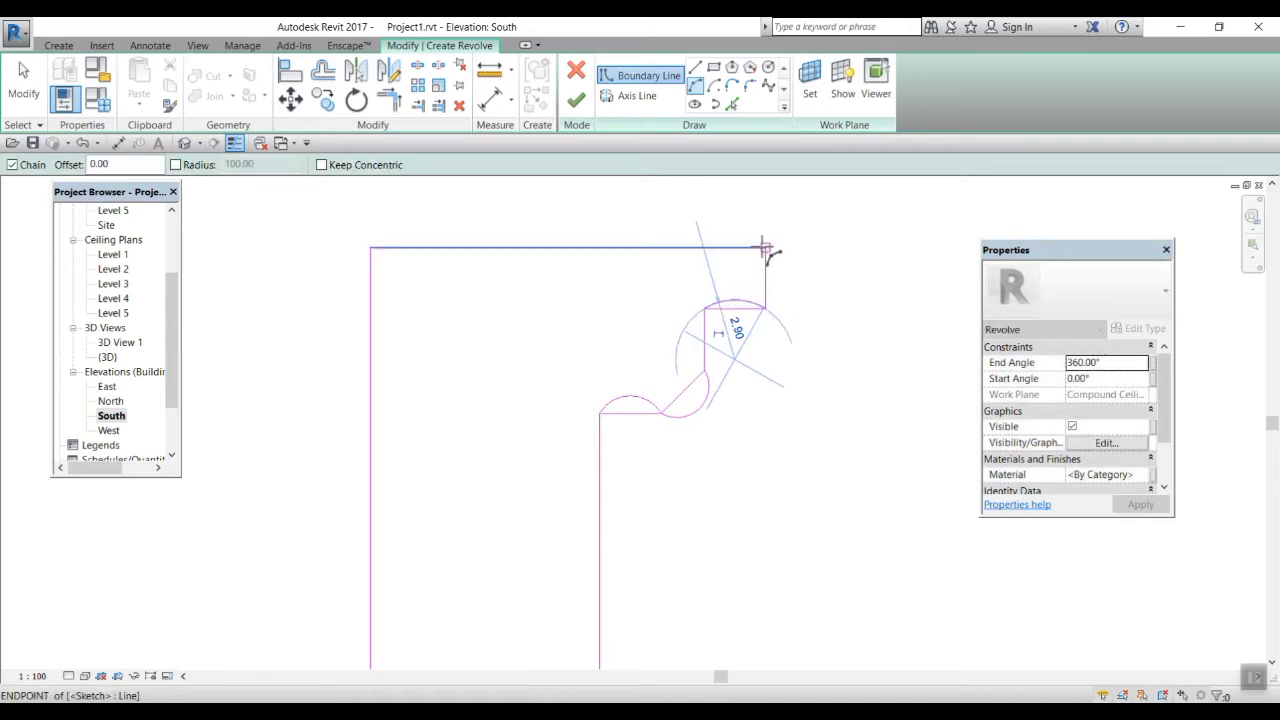
Sketch an outward arc across the capital's outer vertical edge and an inward arc of about 2.99 radius across its inner vertical step.
{"action": "left_click", "coordinate": [766, 250]}
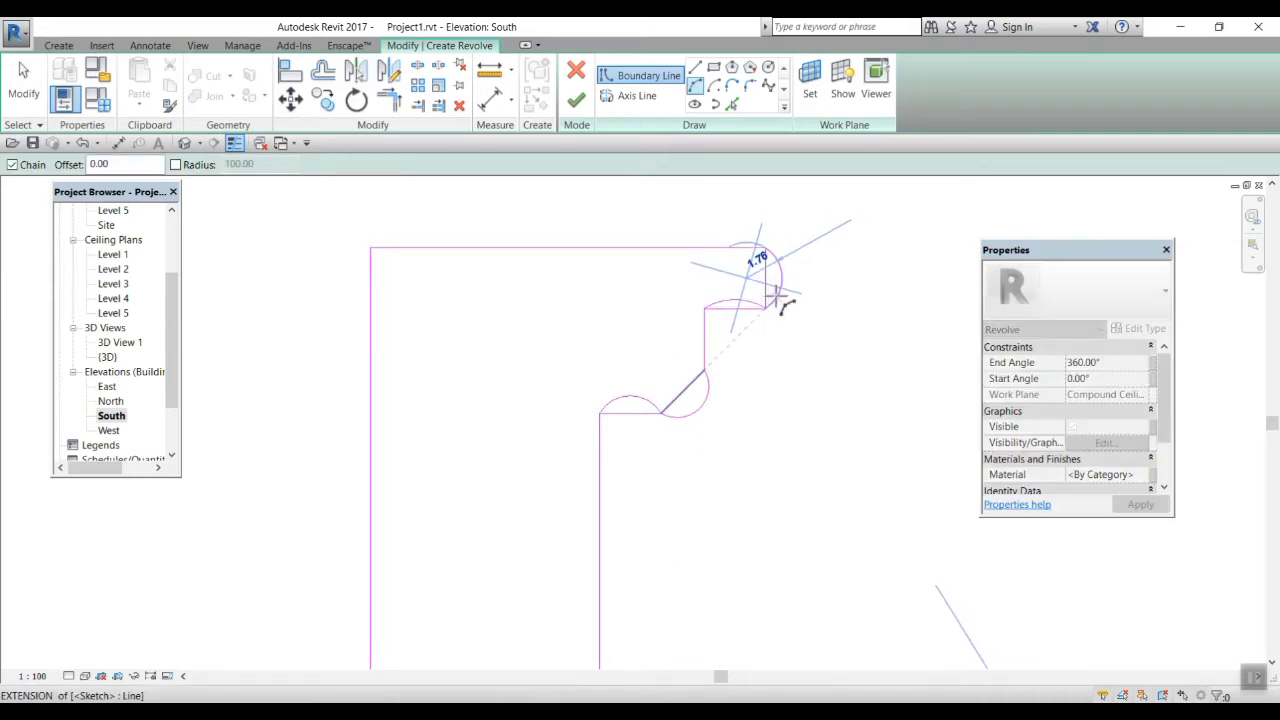
{"action": "left_click", "coordinate": [776, 300]}
{"action": "left_click", "coordinate": [700, 306]}
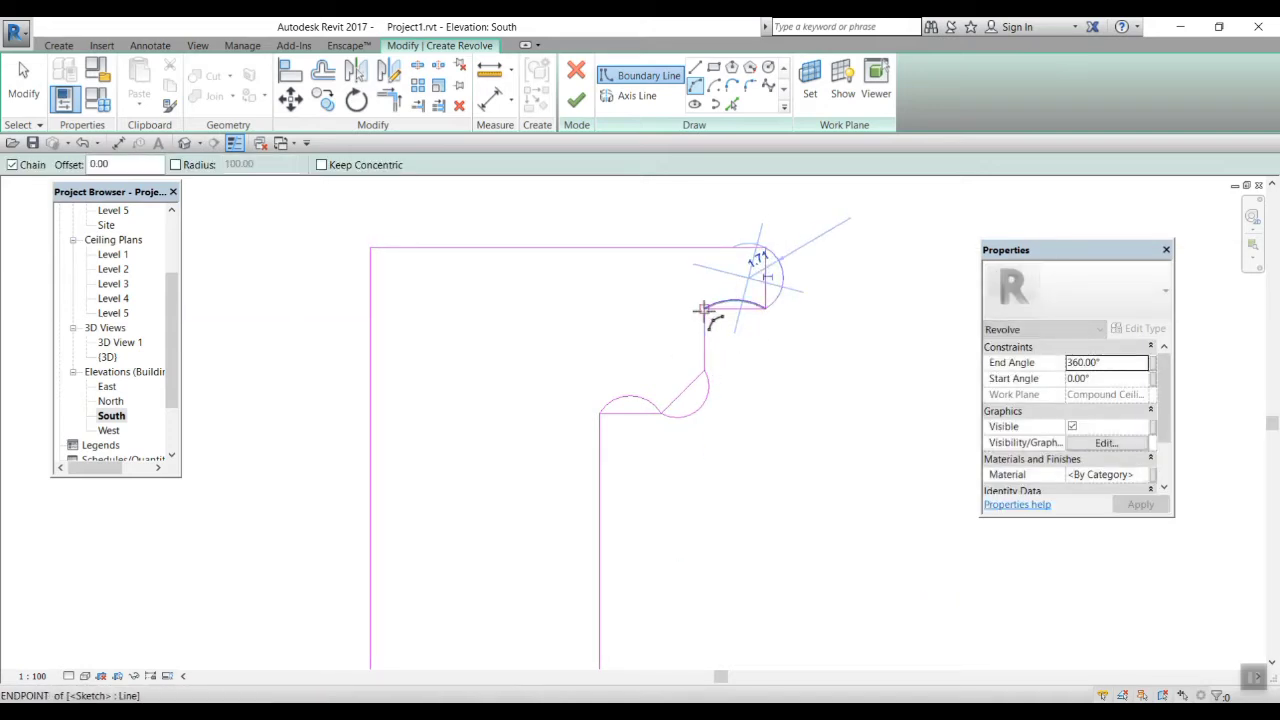
{"action": "left_click", "coordinate": [705, 365]}
{"action": "left_click", "coordinate": [700, 370]}
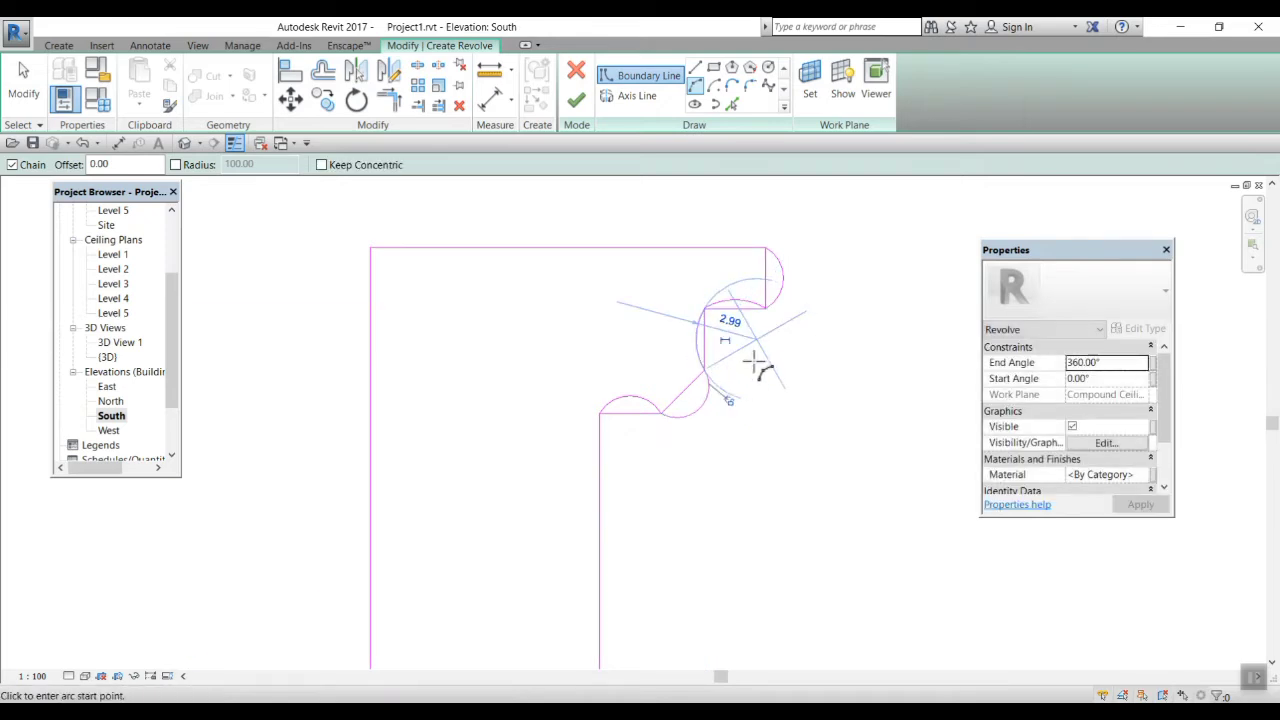
Delete the straight vertical, slanted and horizontal lines behind the capital's new arcs, leaving only the curved moulding outline.
{"action": "key", "text": "Escape"}
{"action": "key", "text": "Escape"}
{"action": "left_click", "coordinate": [705, 360]}
{"action": "key", "text": "Delete"}
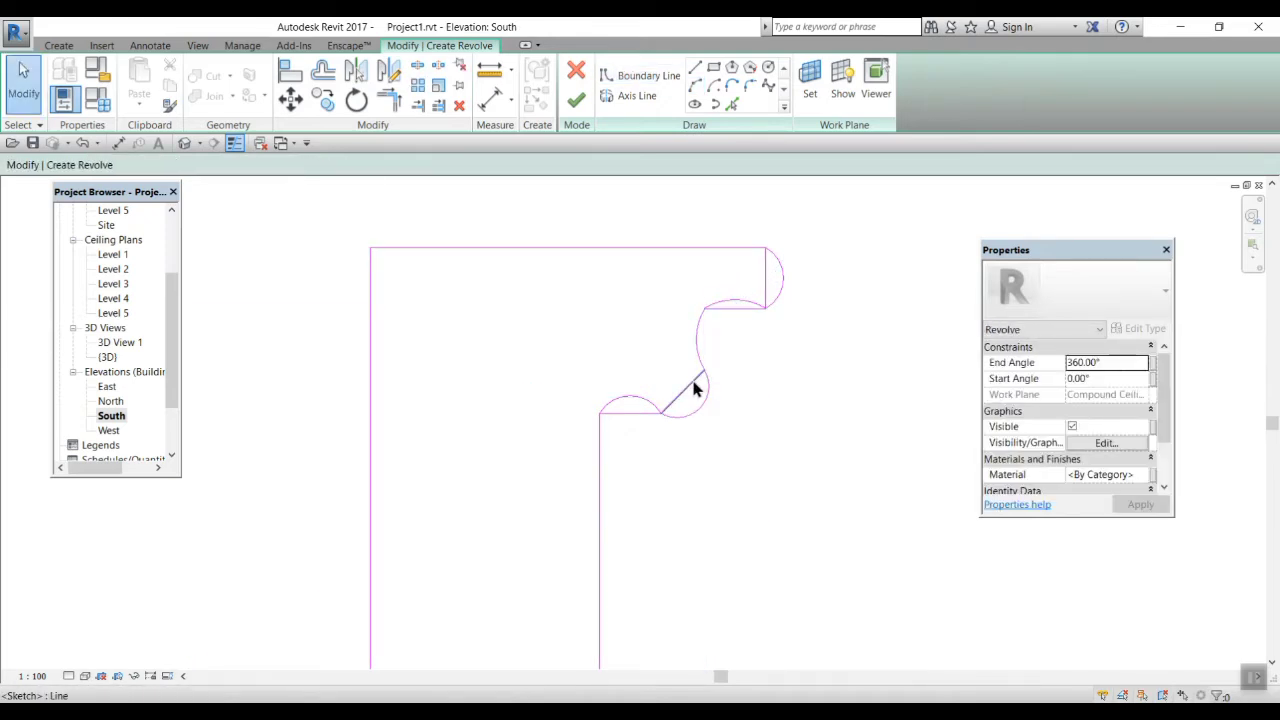
{"action": "left_click", "coordinate": [630, 413]}
{"action": "key", "text": "Delete"}
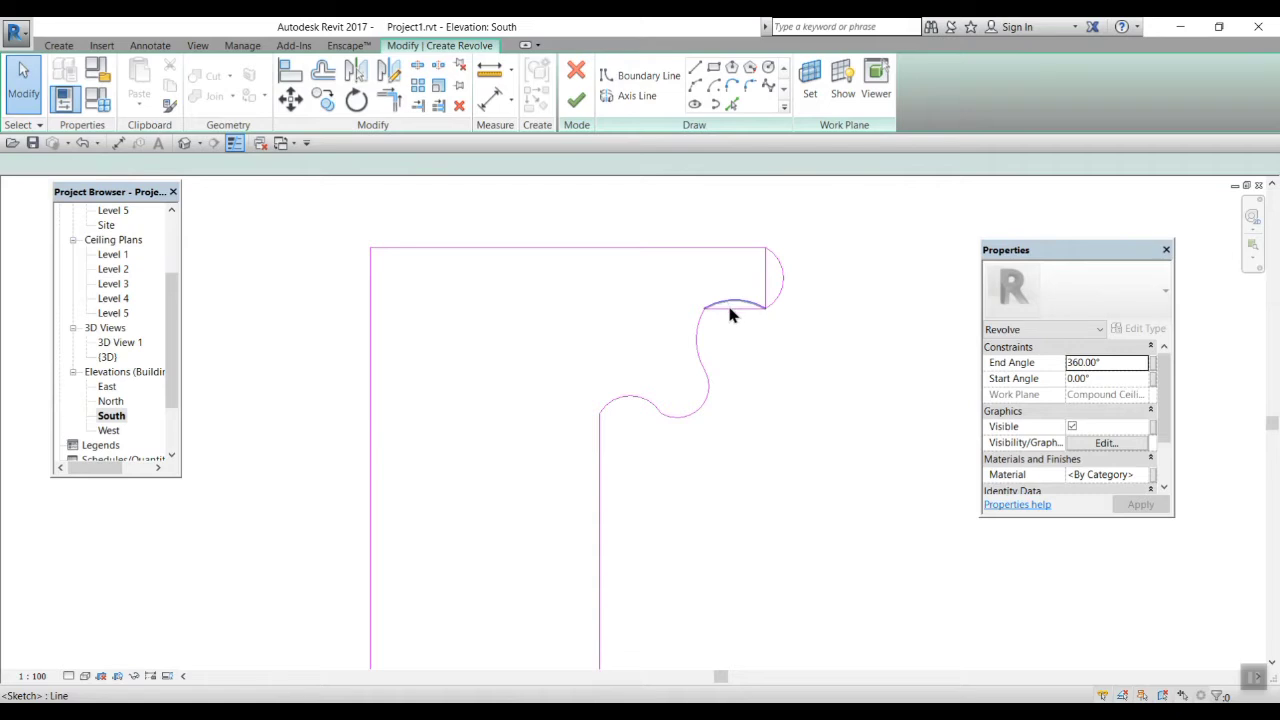
{"action": "left_click", "coordinate": [727, 302]}
{"action": "key", "text": "Delete"}
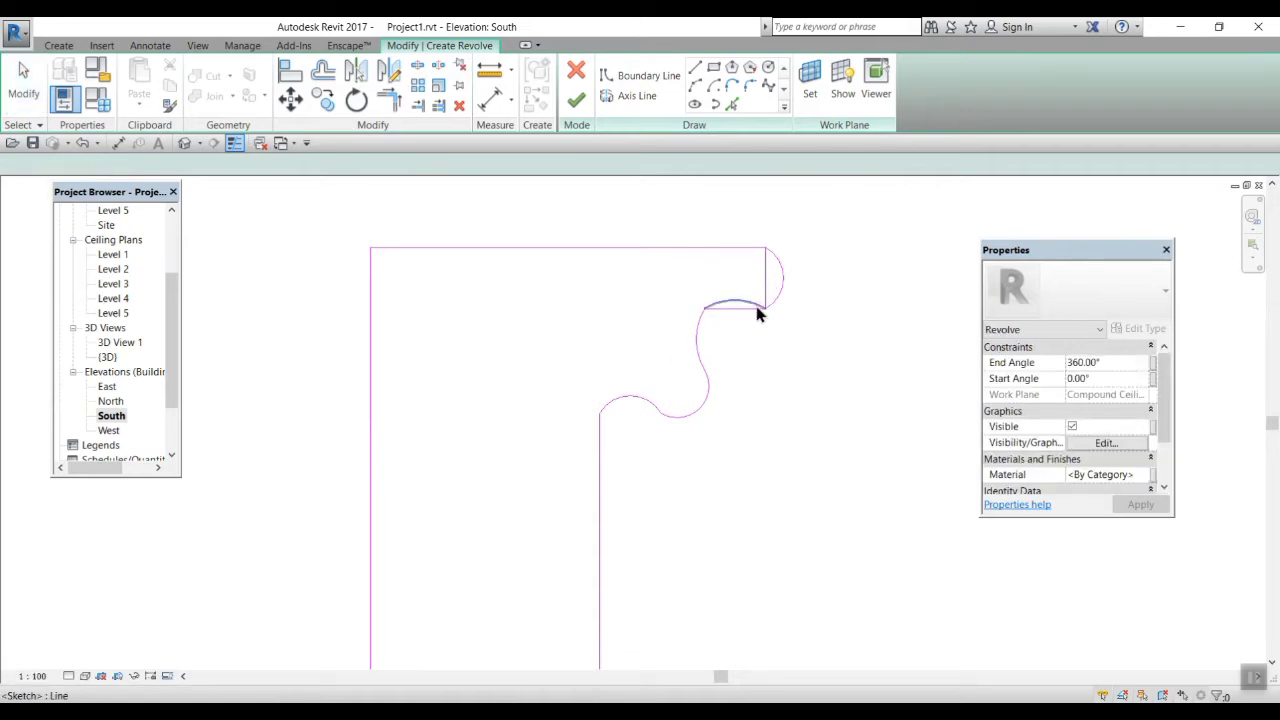
{"action": "left_click", "coordinate": [757, 307]}
{"action": "left_click", "coordinate": [750, 312]}
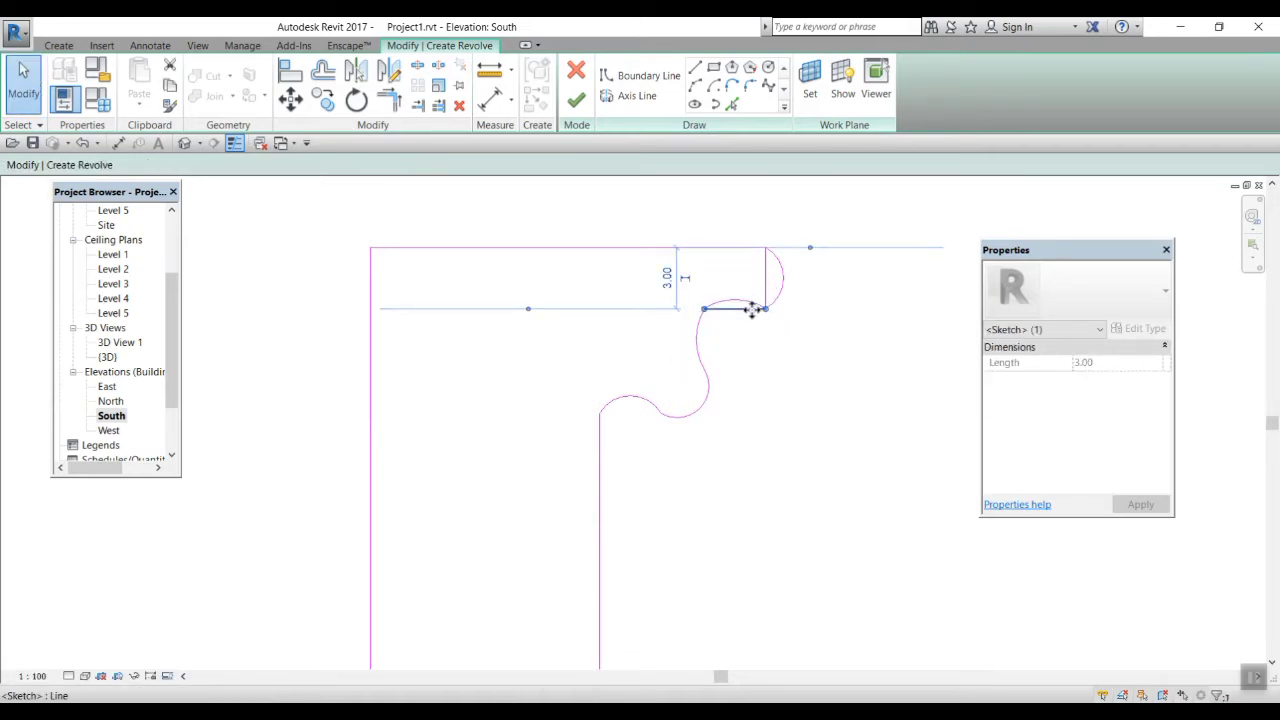
{"action": "key", "text": "Delete"}
{"action": "left_click", "coordinate": [766, 274]}
{"action": "left_click", "coordinate": [731, 328]}
Reshape the capital's upper horizontal arc by raising its midpoint slightly for a stronger upward bulge.
{"action": "scroll", "coordinate": [731, 328], "scroll_direction": "up", "scroll_amount": 1}
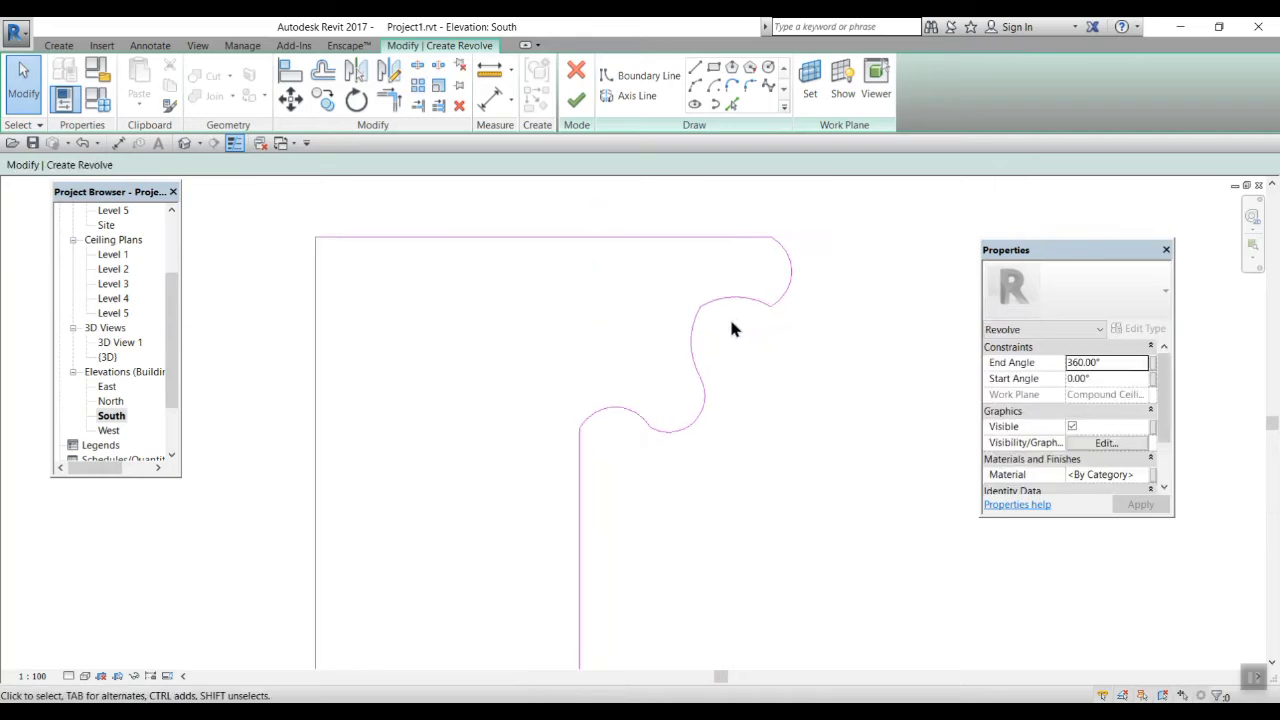
{"action": "left_click", "coordinate": [706, 294]}
{"action": "scroll", "coordinate": [716, 302], "scroll_direction": "up", "scroll_amount": 2}
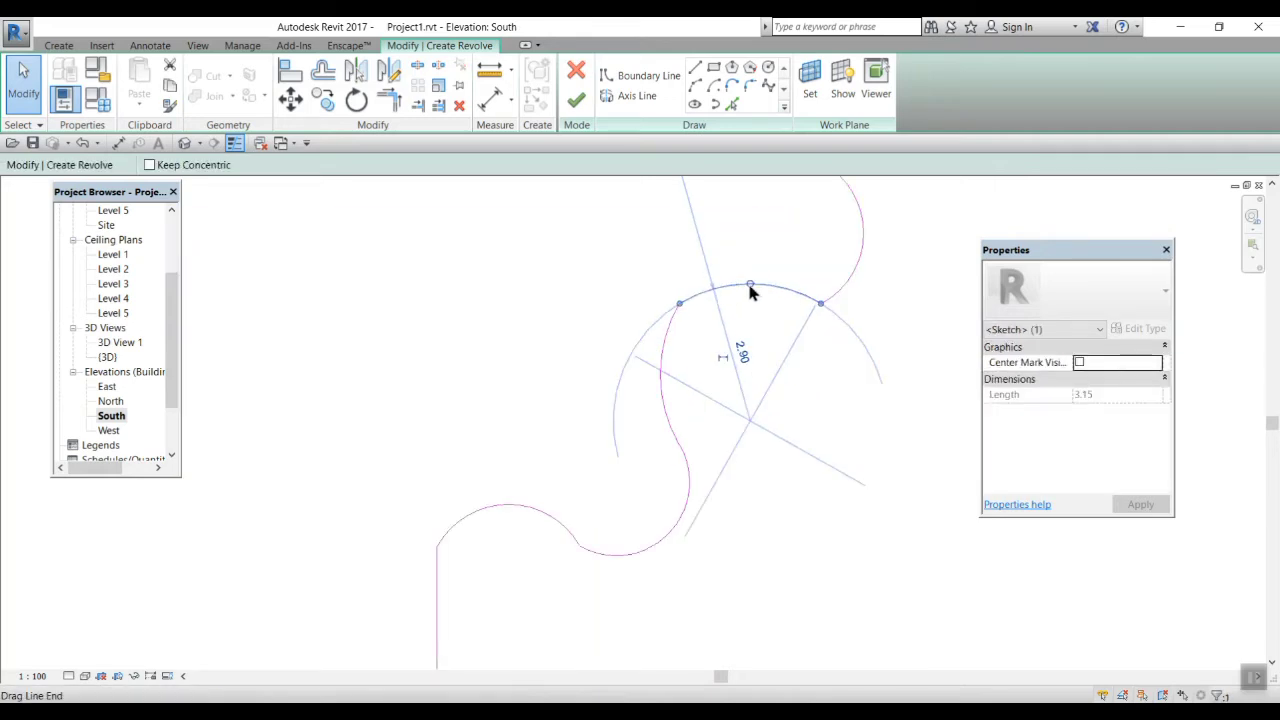
{"action": "left_click_drag", "start_coordinate": [750, 290], "coordinate": [750, 280]}
{"action": "left_click", "coordinate": [728, 405]}
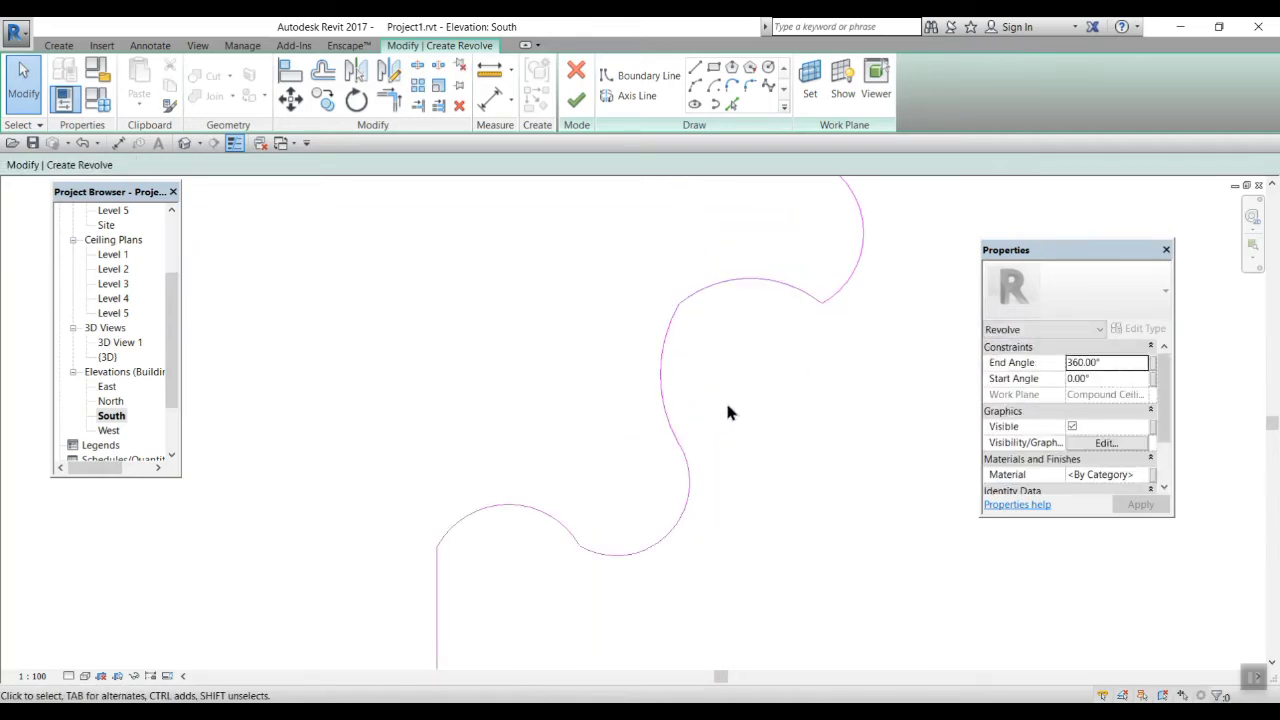
{"action": "scroll", "coordinate": [728, 402], "scroll_direction": "down", "scroll_amount": 3}
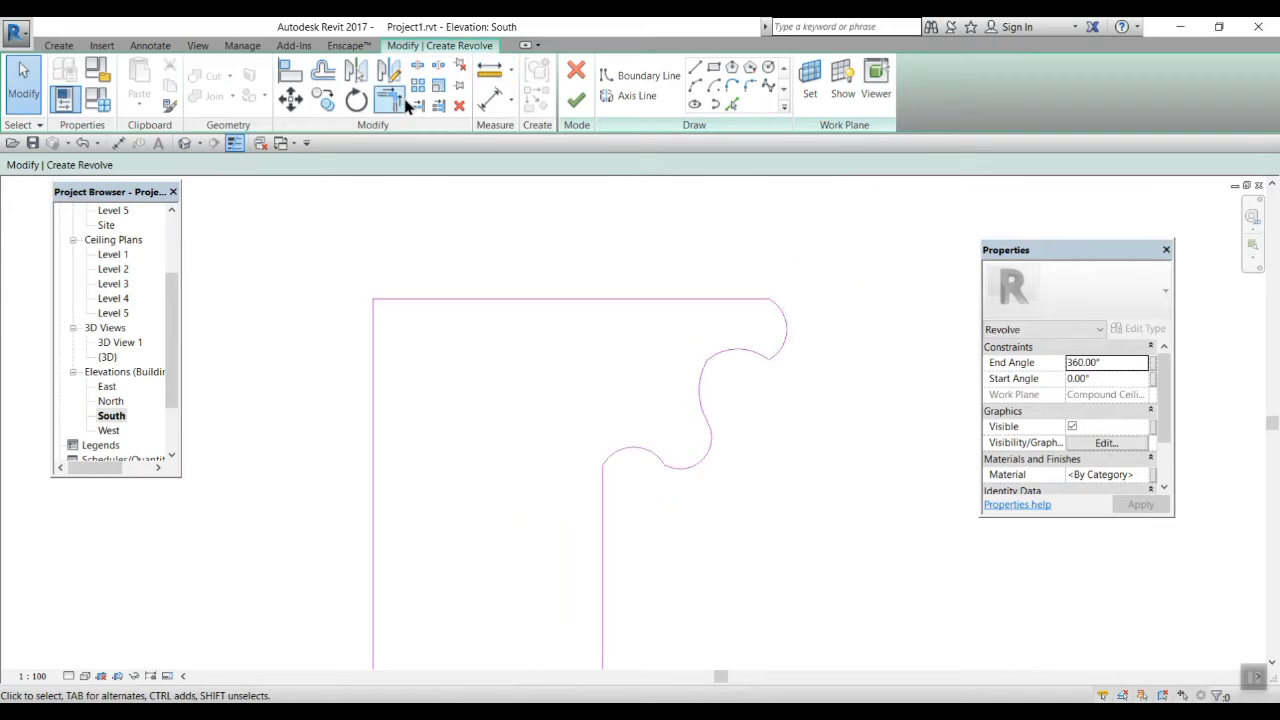
Trim the capital's inner vertical arc and the adjoining upper arc to a shared corner.
{"action": "left_click", "coordinate": [403, 104]}
{"action": "left_click", "coordinate": [701, 387]}
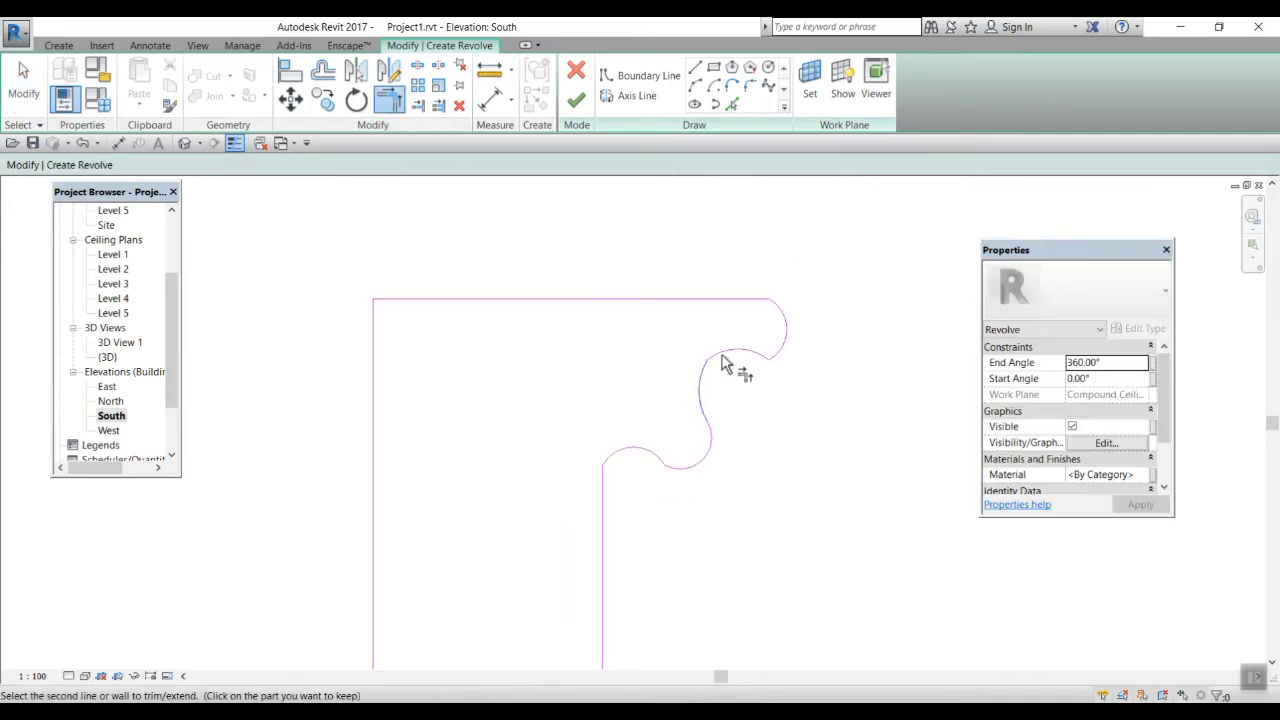
{"action": "left_click", "coordinate": [730, 357]}
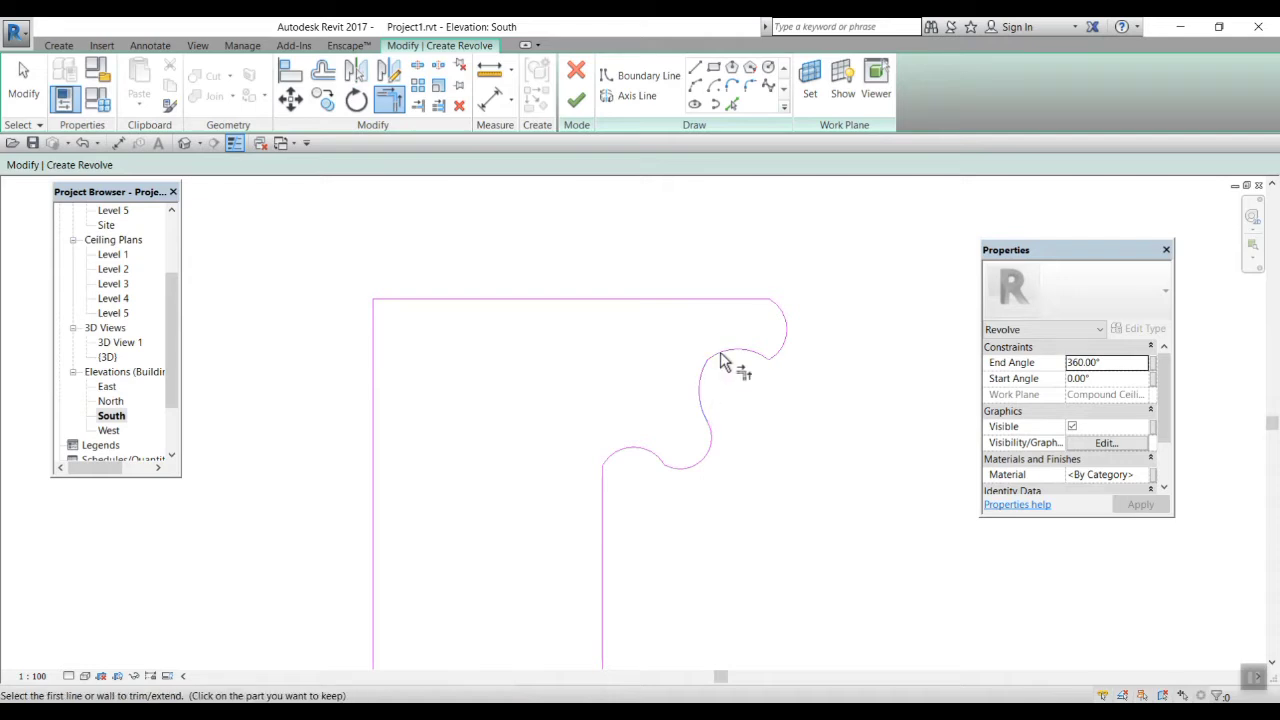
{"action": "scroll", "coordinate": [766, 437], "scroll_direction": "down", "scroll_amount": 6}
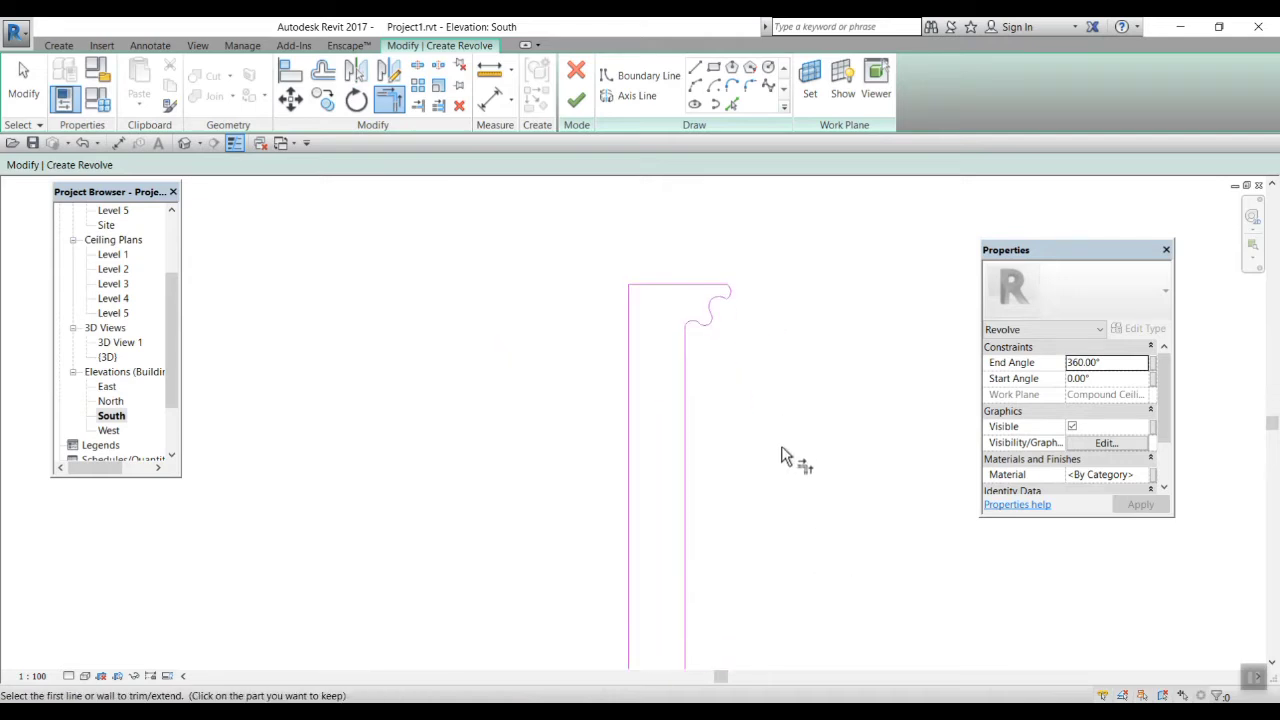
{"action": "scroll", "coordinate": [785, 470], "scroll_direction": "down", "scroll_amount": 5}
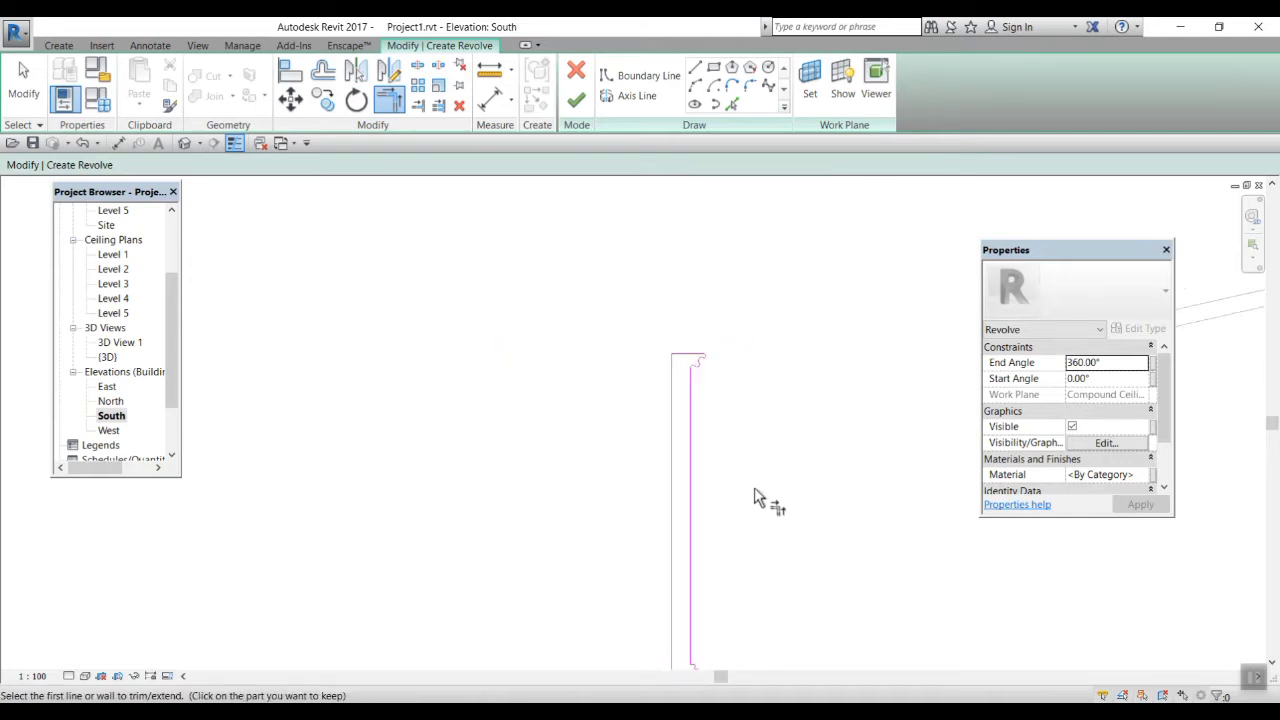
{"action": "scroll", "coordinate": [754, 497], "scroll_direction": "up", "scroll_amount": 1}
{"action": "key", "text": "Escape"}
{"action": "scroll", "coordinate": [660, 615], "scroll_direction": "up", "scroll_amount": 3}
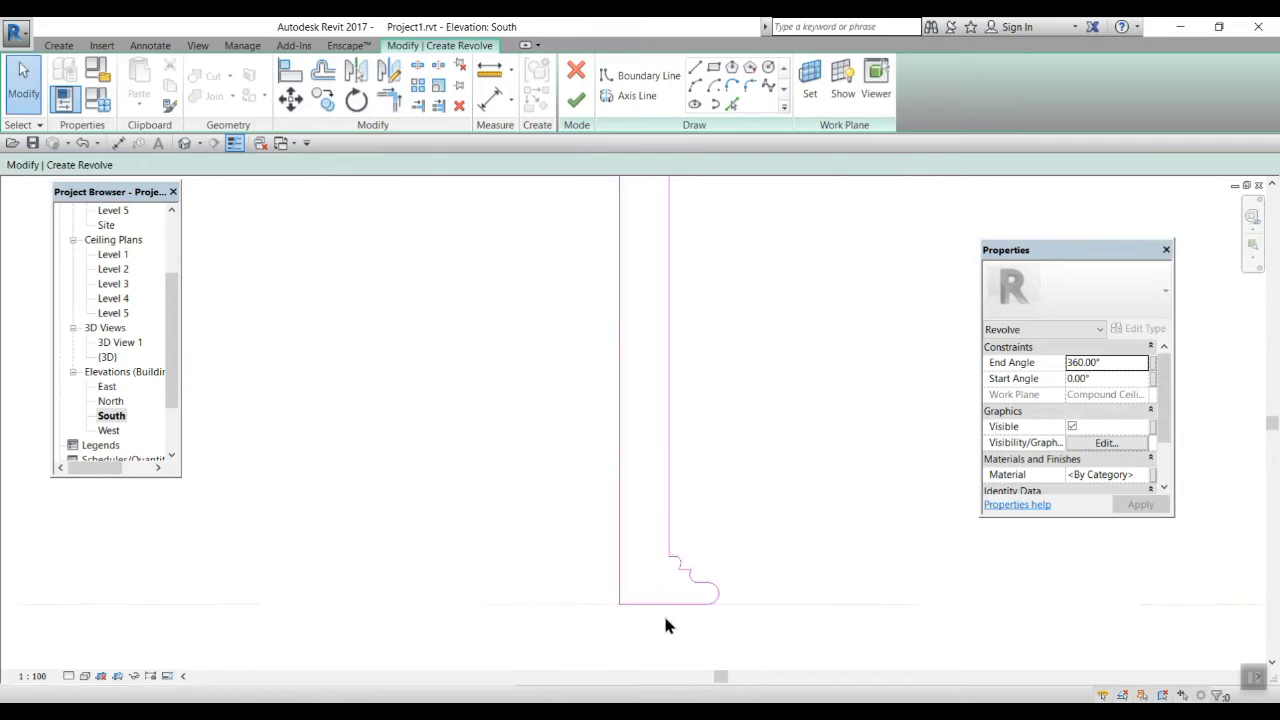
{"action": "scroll", "coordinate": [696, 592], "scroll_direction": "up", "scroll_amount": 1}
{"action": "left_click", "coordinate": [388, 100]}
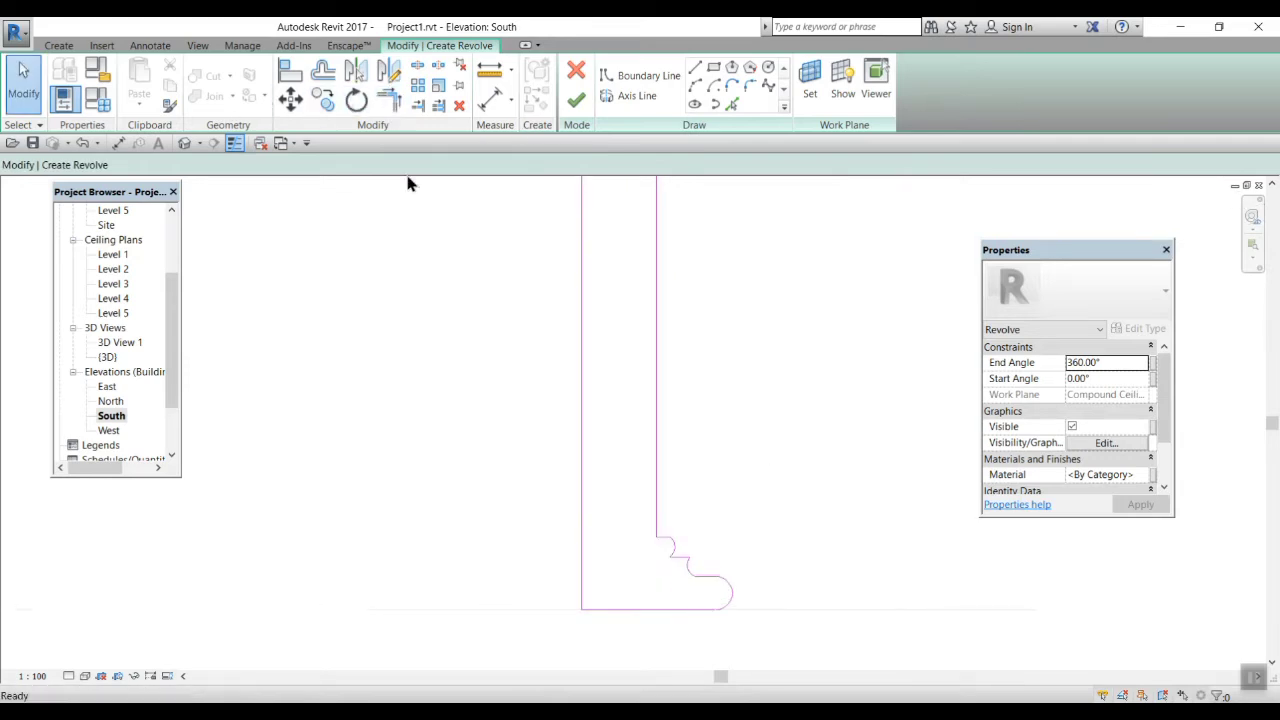
{"action": "left_click", "coordinate": [708, 608]}
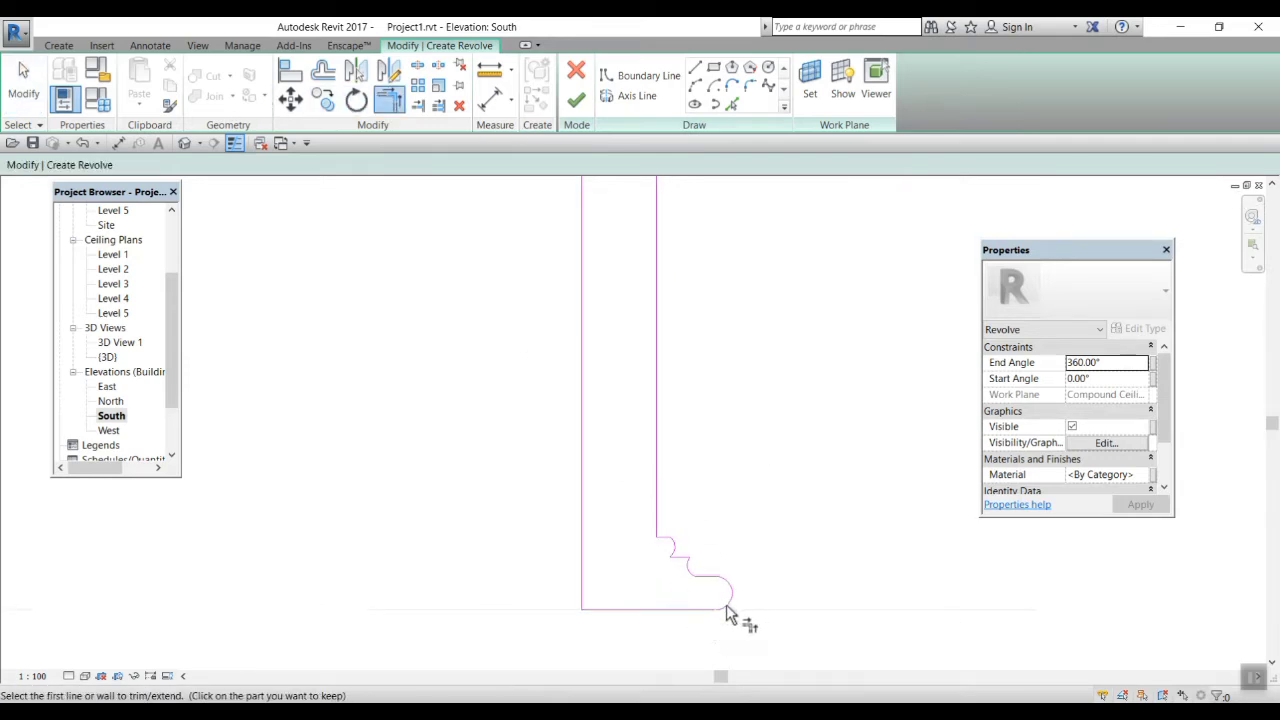
{"action": "scroll", "coordinate": [760, 575], "scroll_direction": "down", "scroll_amount": 5}
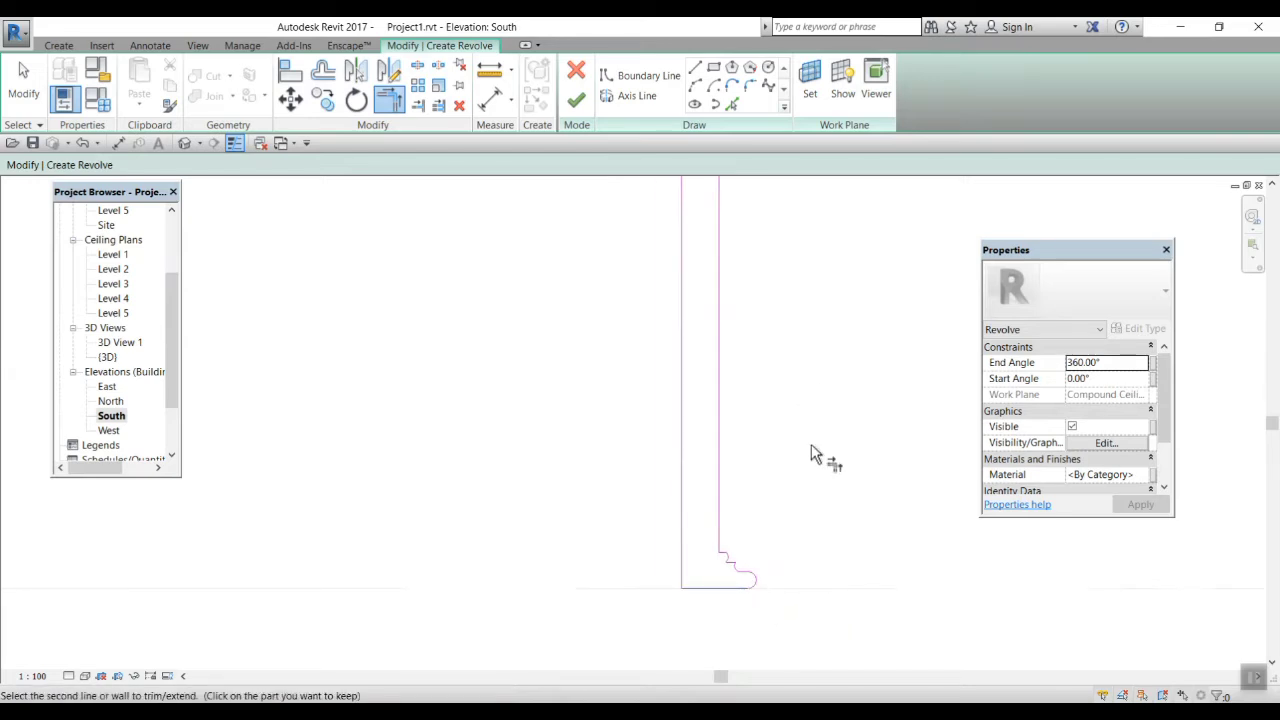
{"action": "middle_click_drag", "start_coordinate": [830, 415], "coordinate": [709, 534]}
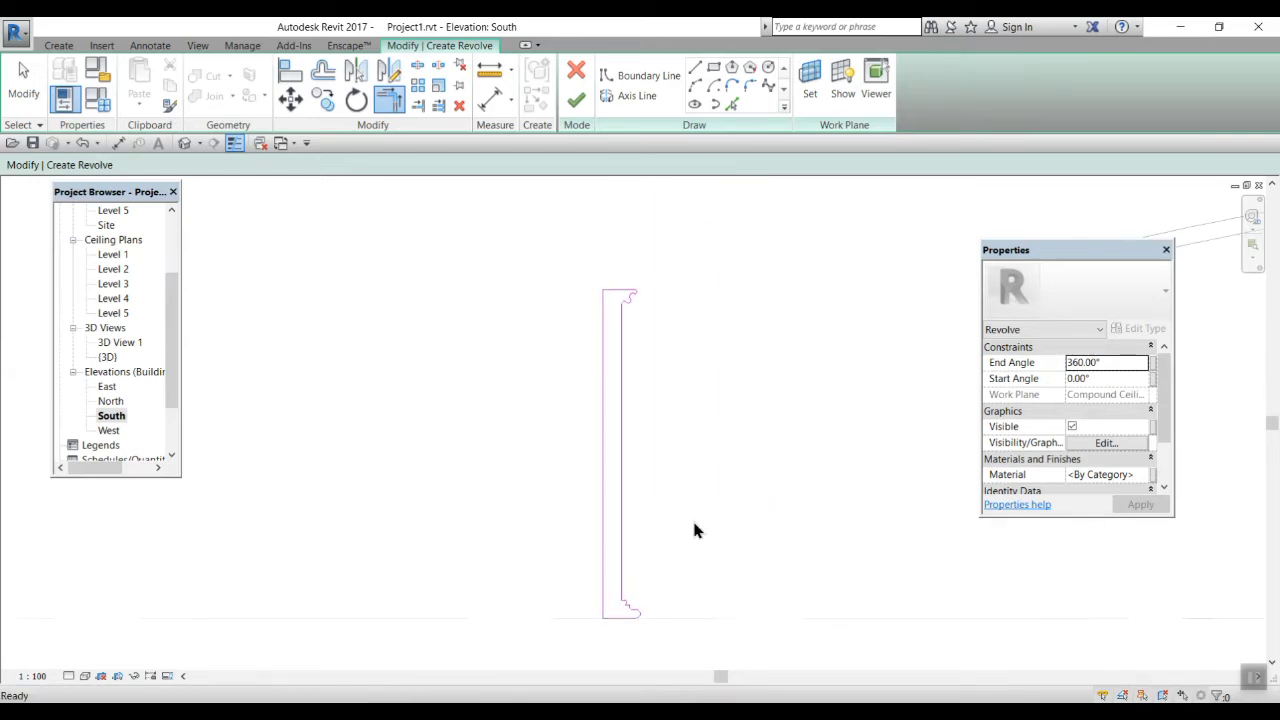
{"action": "key", "text": "Escape"}
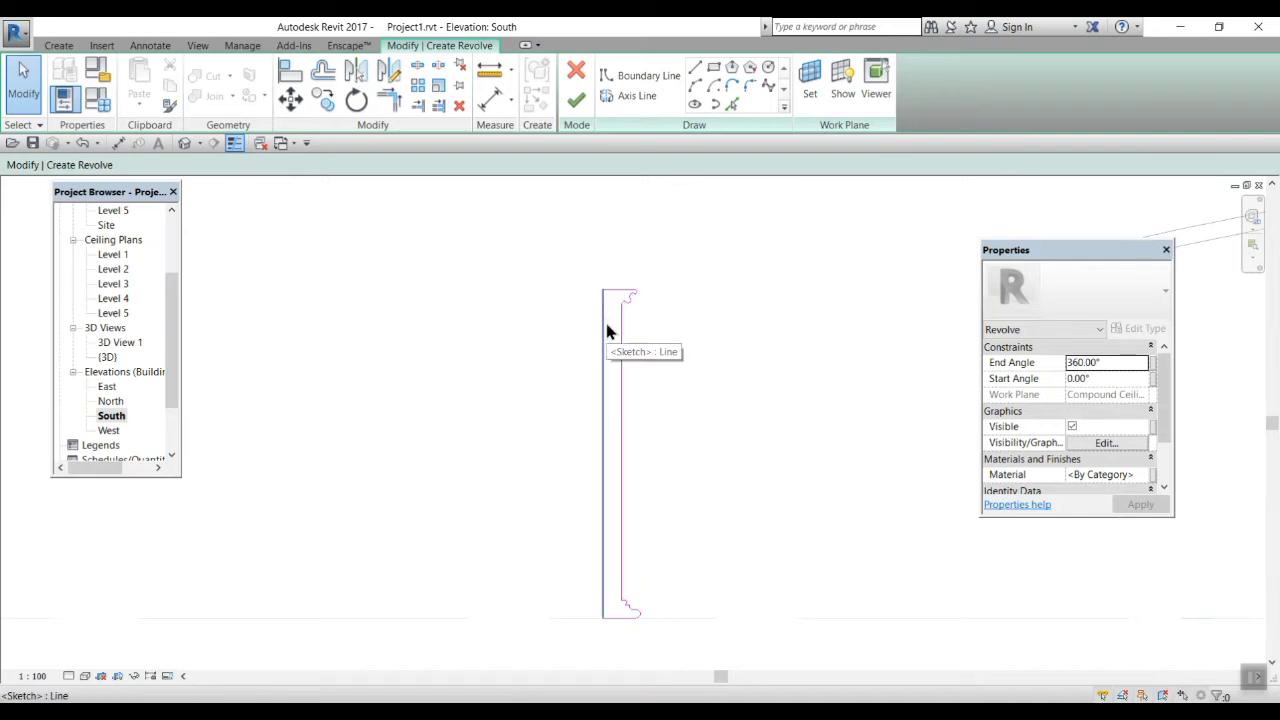
Draw the revolve axis along the full height of the profile's straight vertical centre edge and finish the revolve sketch.
{"action": "left_click", "coordinate": [630, 99]}
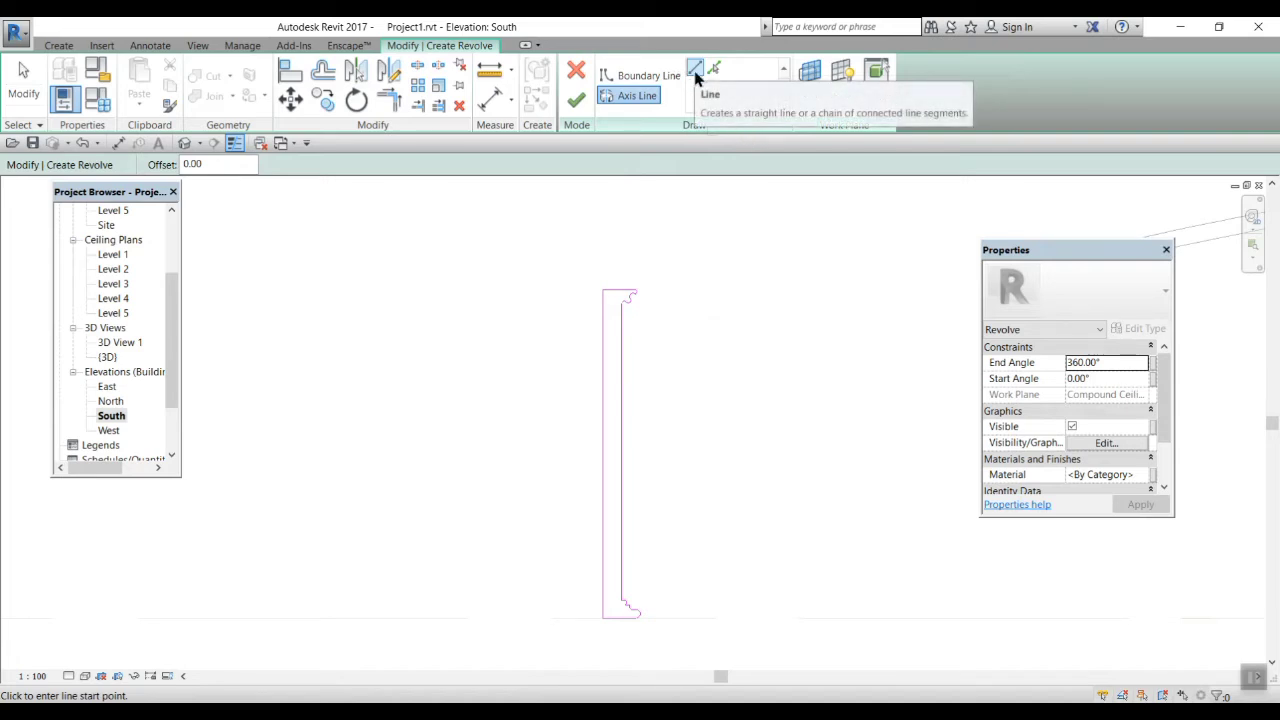
{"action": "left_click", "coordinate": [603, 290]}
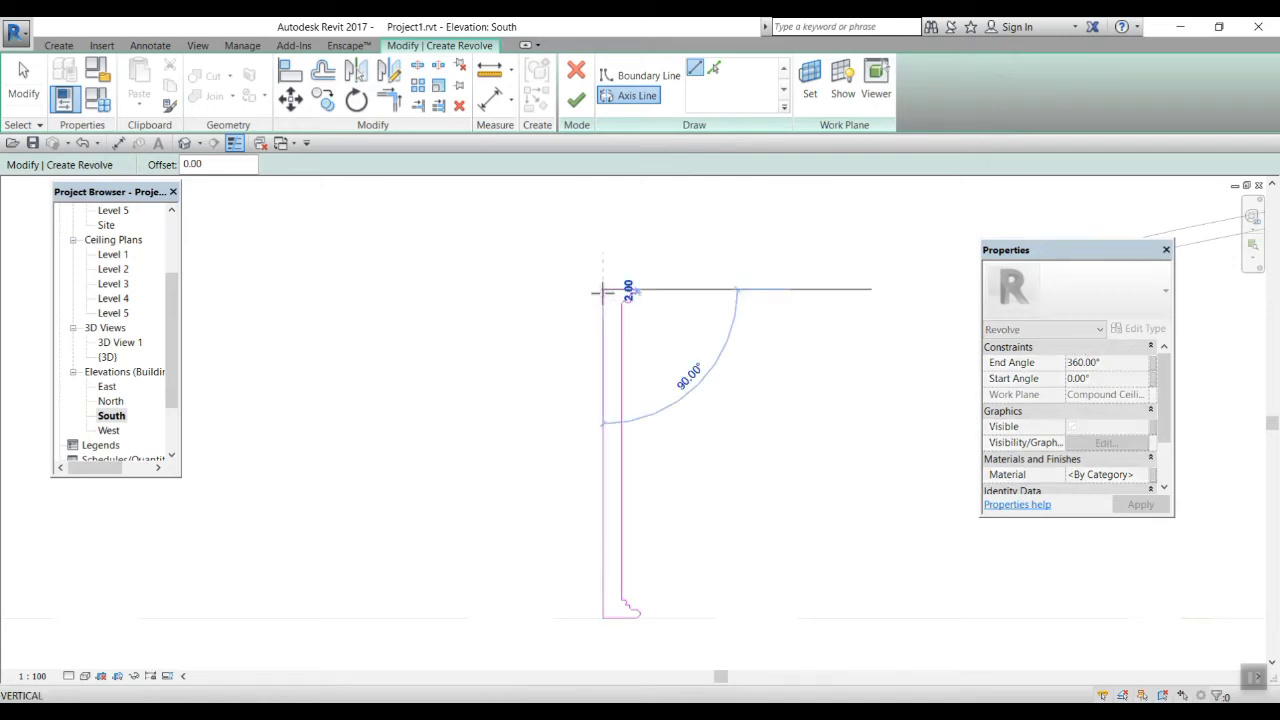
{"action": "left_click", "coordinate": [602, 617]}
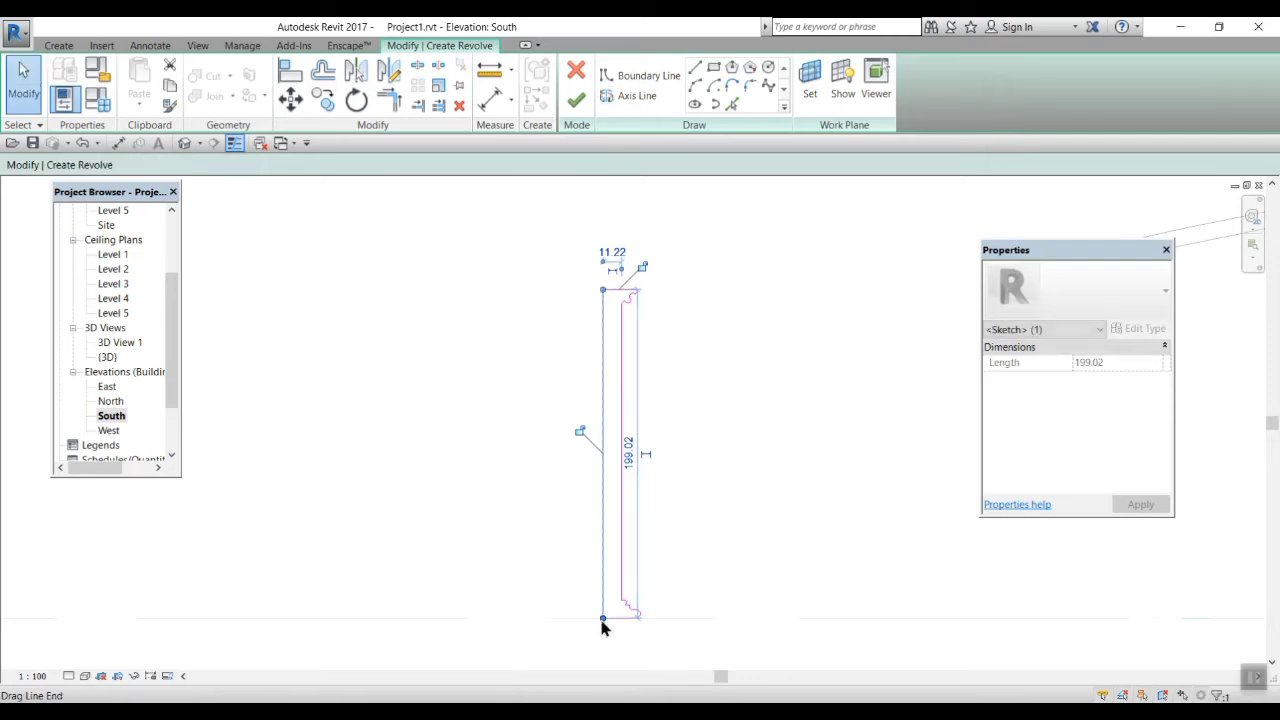
{"action": "left_click", "coordinate": [577, 108]}
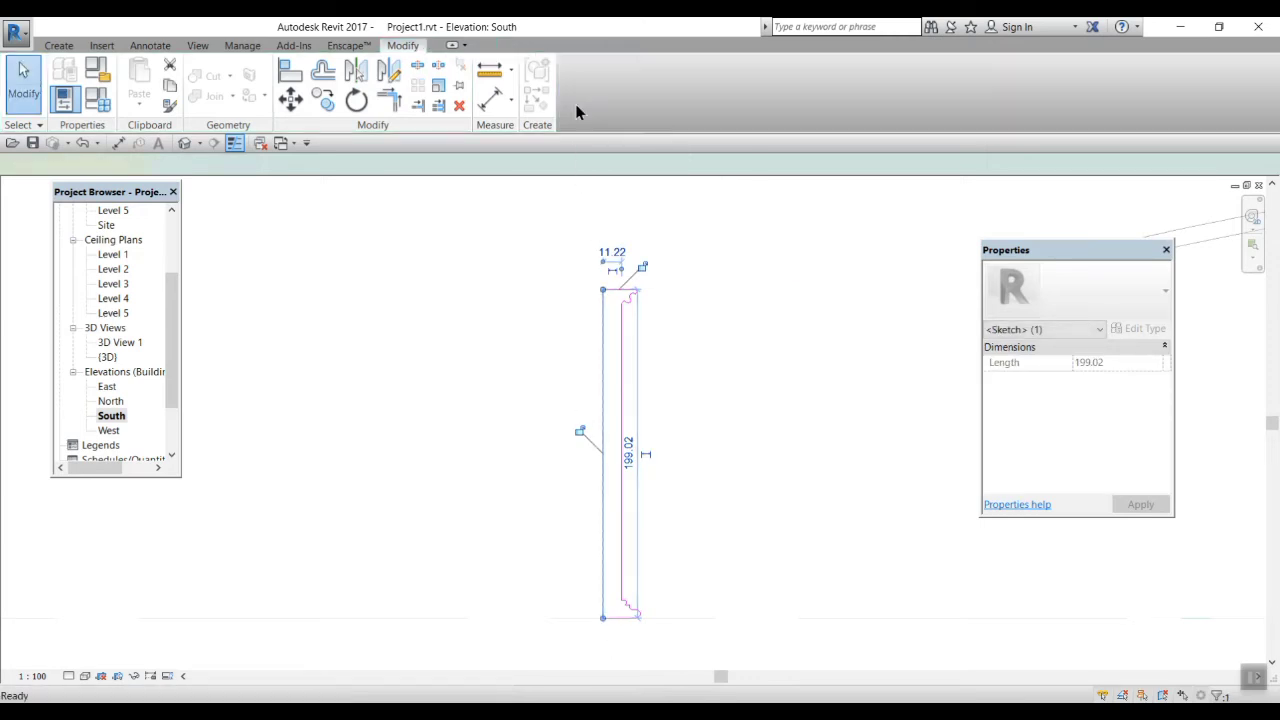
{"action": "scroll", "coordinate": [628, 334], "scroll_direction": "up", "scroll_amount": 3}
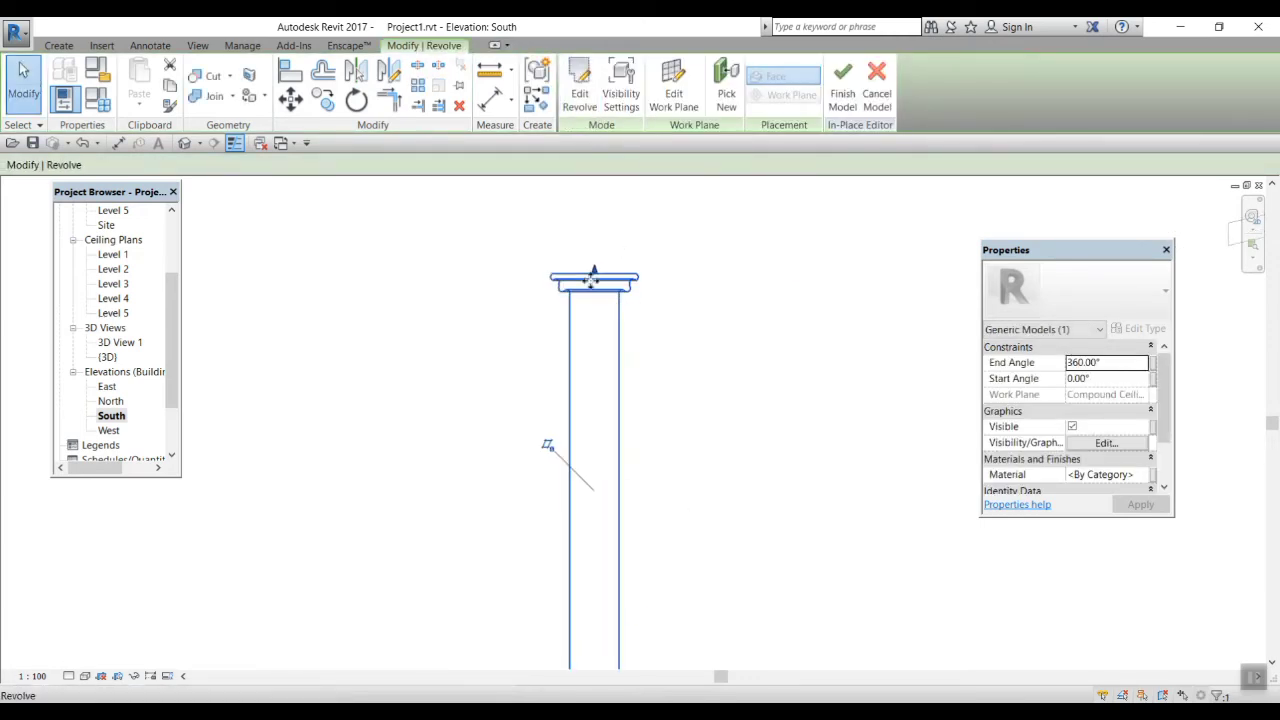
Finish the in-place column model and inspect it beside the house in the default 3D view.
{"action": "left_click", "coordinate": [842, 85]}
{"action": "left_click", "coordinate": [108, 359]}
{"action": "double_click", "coordinate": [108, 358]}
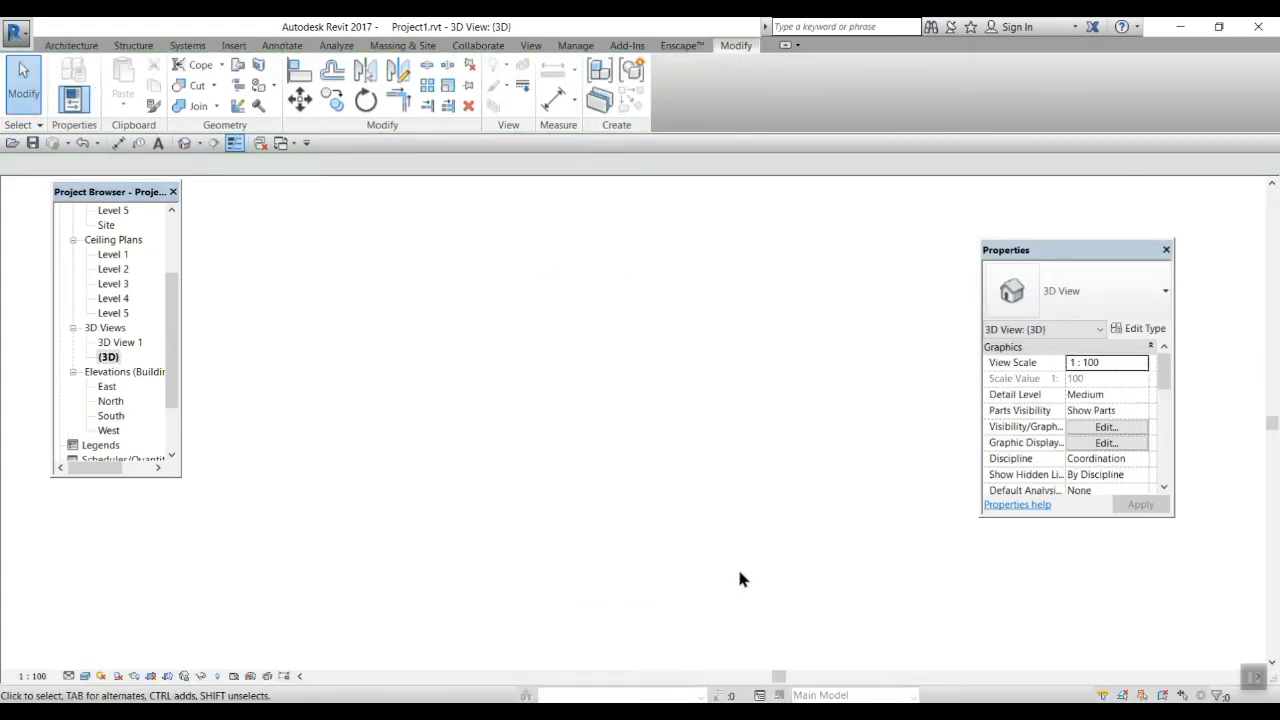
{"action": "scroll", "coordinate": [314, 545], "scroll_direction": "up", "scroll_amount": 5}
{"action": "middle_click_drag", "start_coordinate": [336, 539], "coordinate": [437, 594], "text": "shift"}
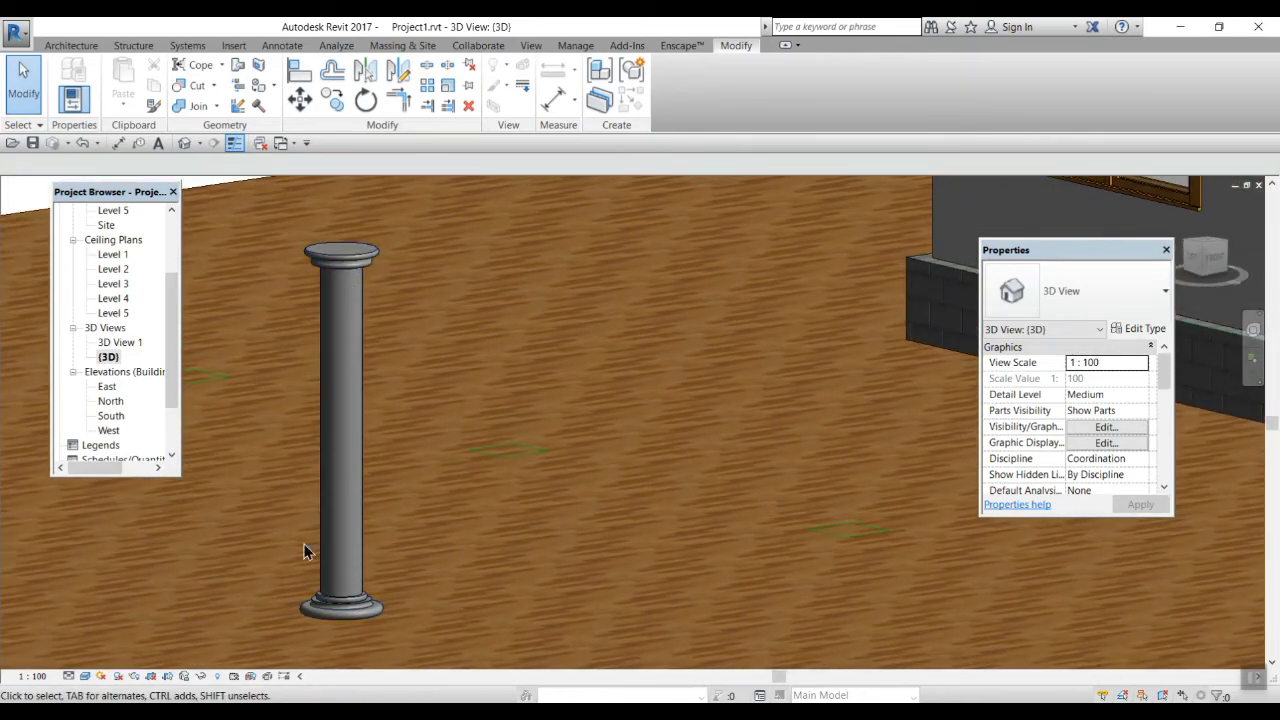
{"action": "scroll", "coordinate": [365, 488], "scroll_direction": "down", "scroll_amount": 2}
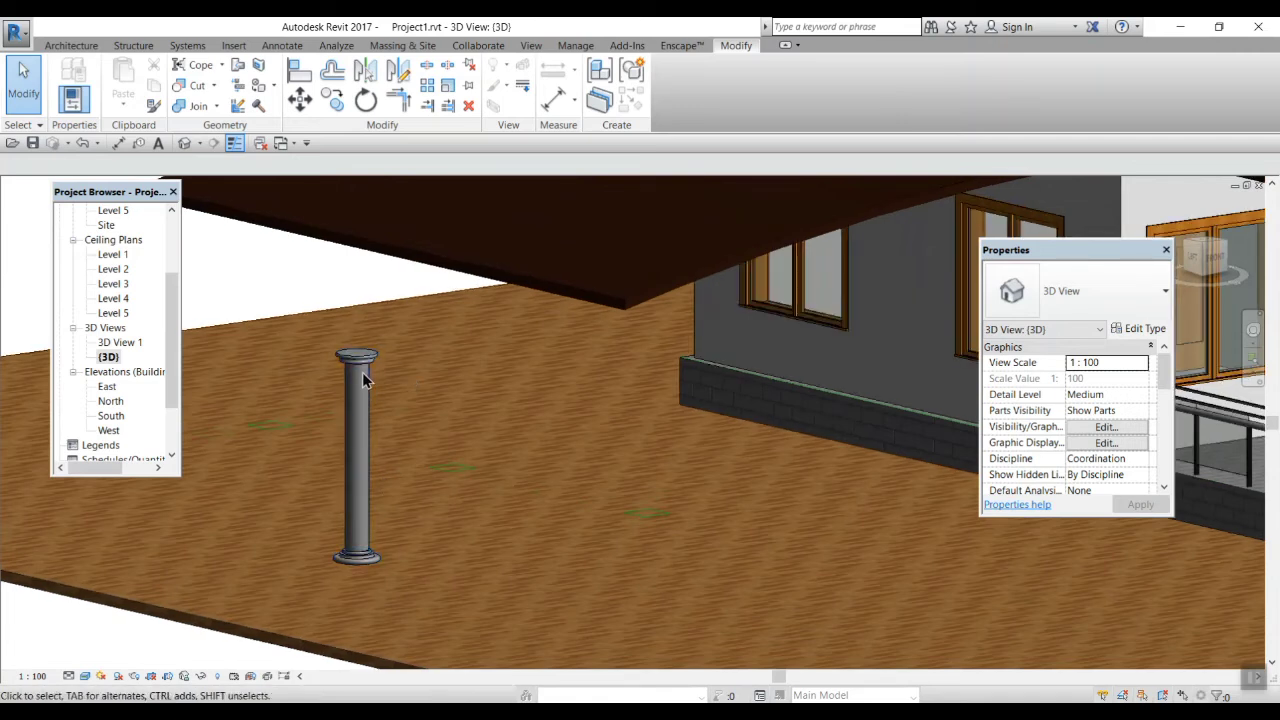
Select the finished column and open the Level 2 floor plan.
{"action": "left_click", "coordinate": [360, 400]}
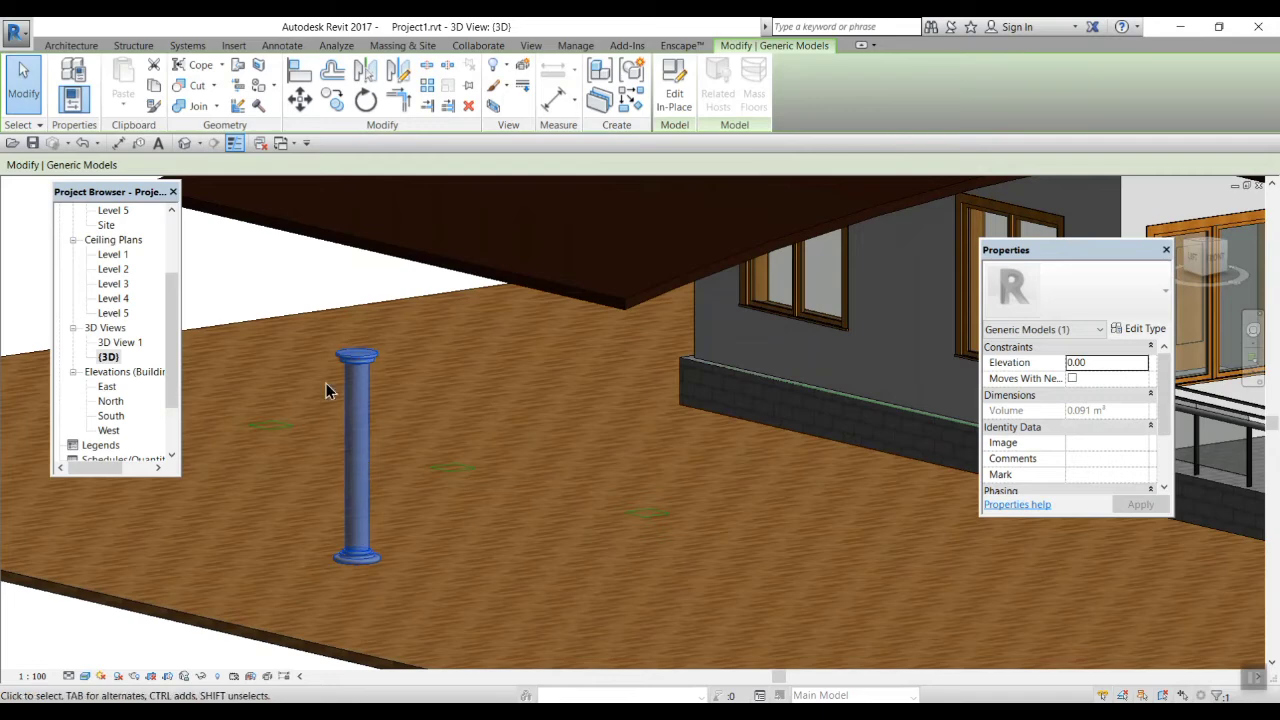
{"action": "scroll", "coordinate": [110, 245], "scroll_direction": "up", "scroll_amount": 3}
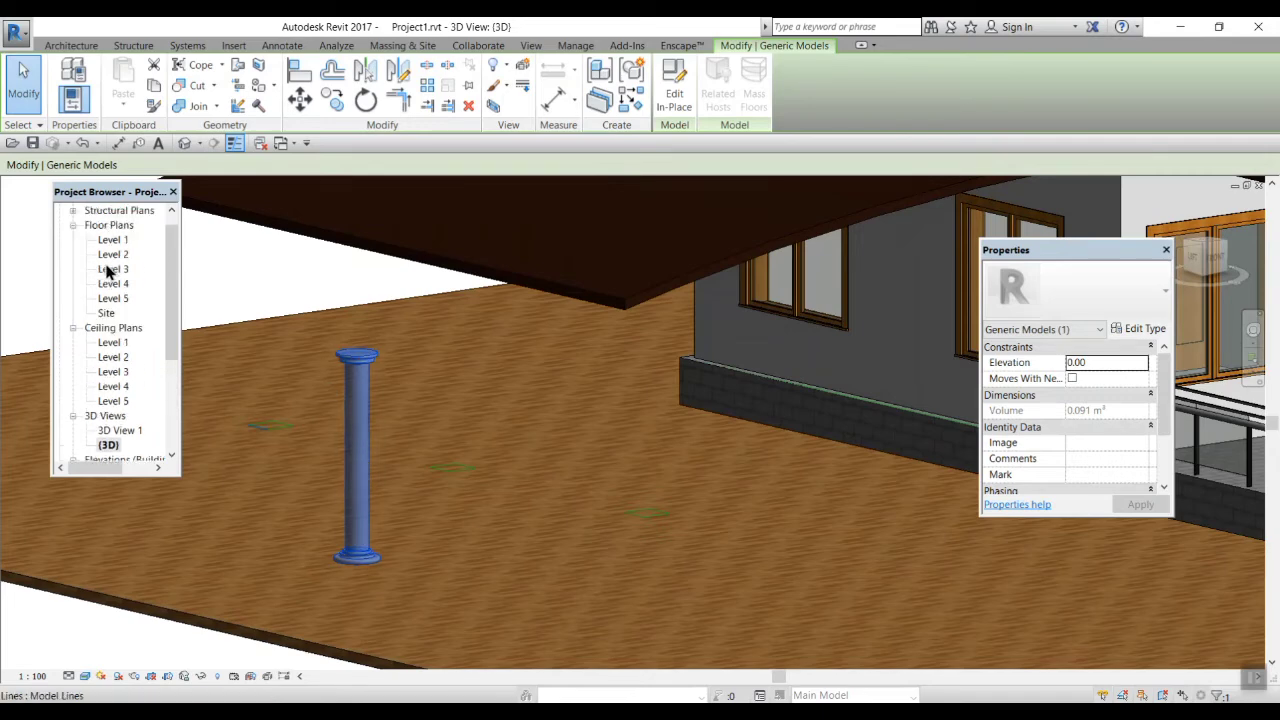
{"action": "double_click", "coordinate": [113, 269]}
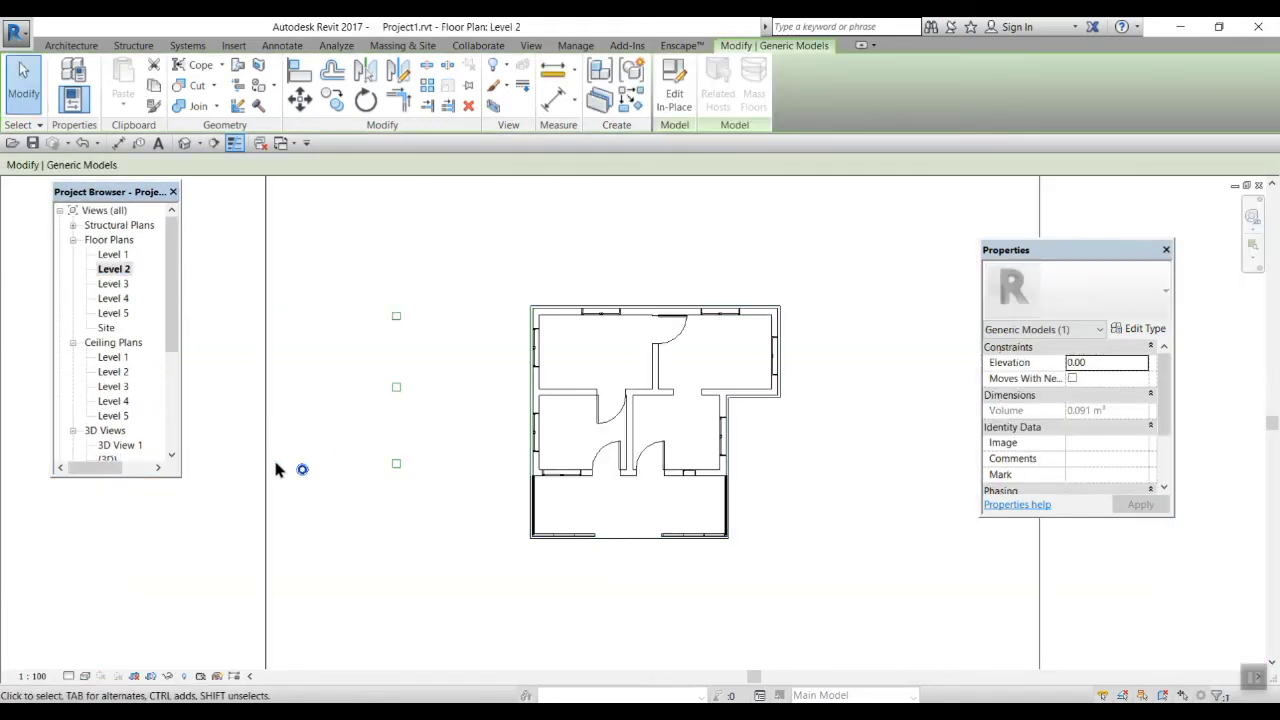
Copy the selected column onto the square pedestals beside the house, with Multiple on and Constrain off.
{"action": "scroll", "coordinate": [278, 456], "scroll_direction": "up", "scroll_amount": 2}
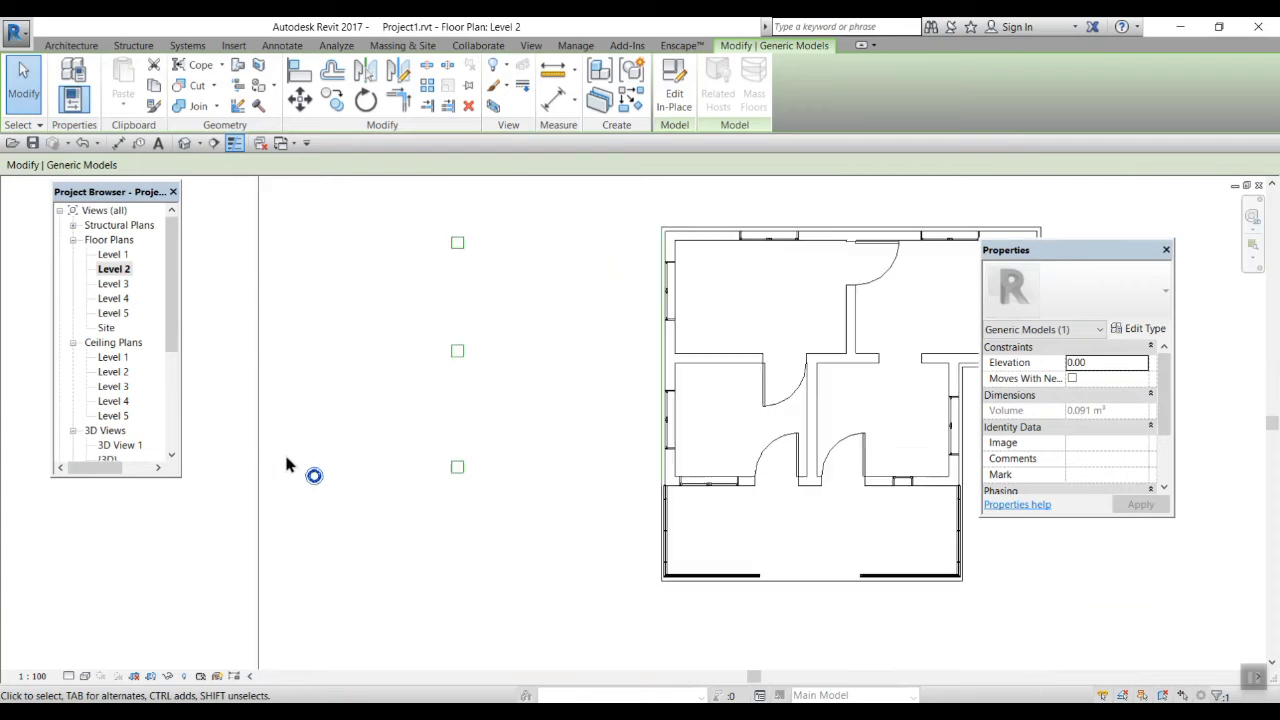
{"action": "left_click", "coordinate": [333, 100]}
{"action": "scroll", "coordinate": [335, 482], "scroll_direction": "up", "scroll_amount": 2}
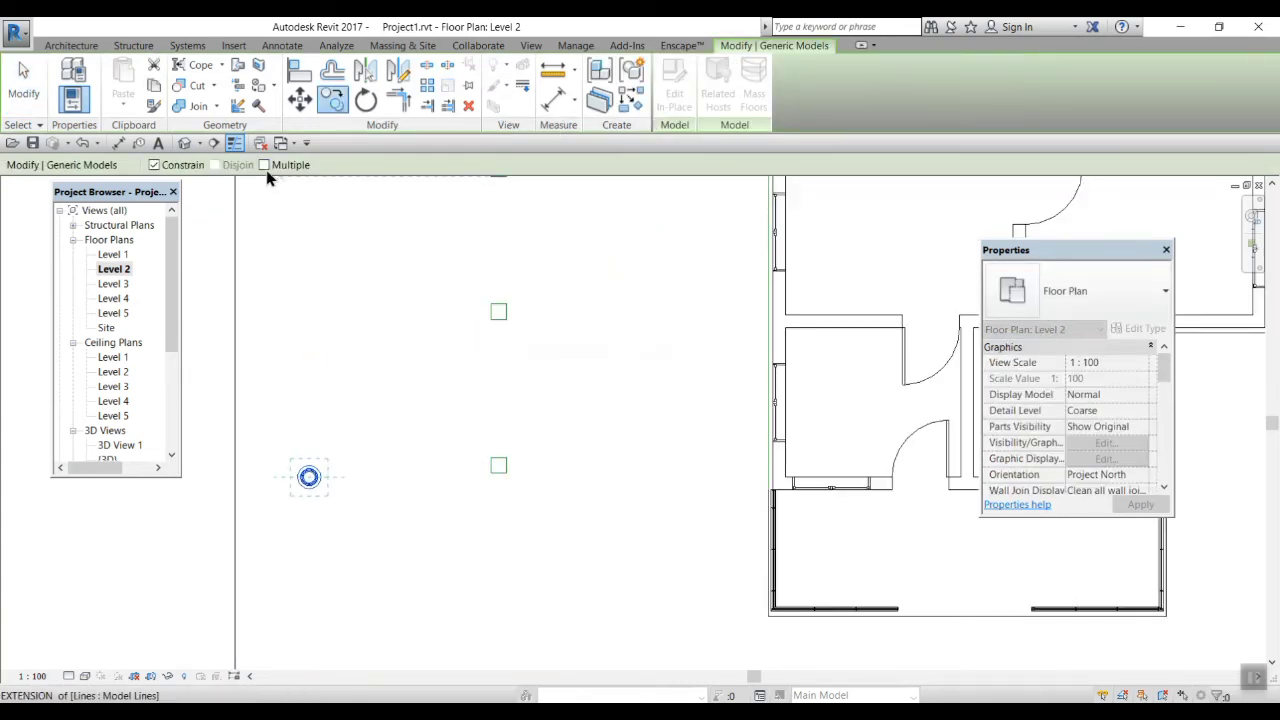
{"action": "scroll", "coordinate": [308, 478], "scroll_direction": "up", "scroll_amount": 2}
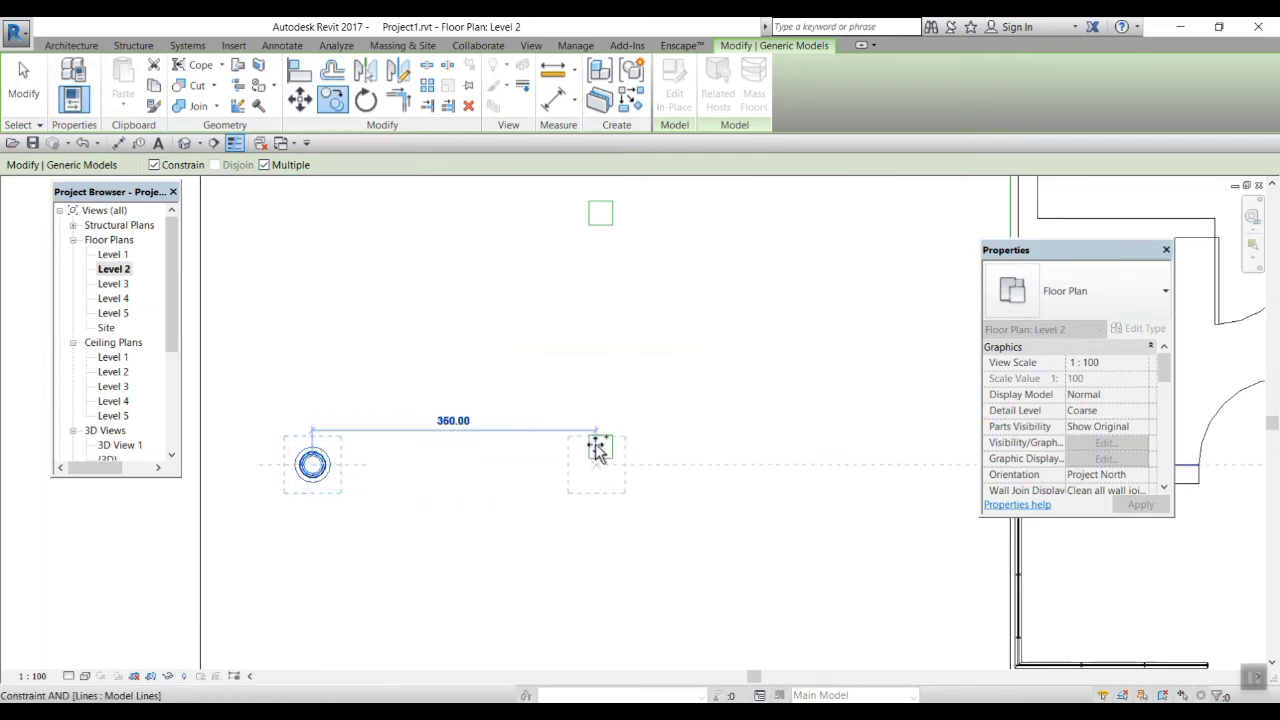
{"action": "left_click", "coordinate": [154, 164]}
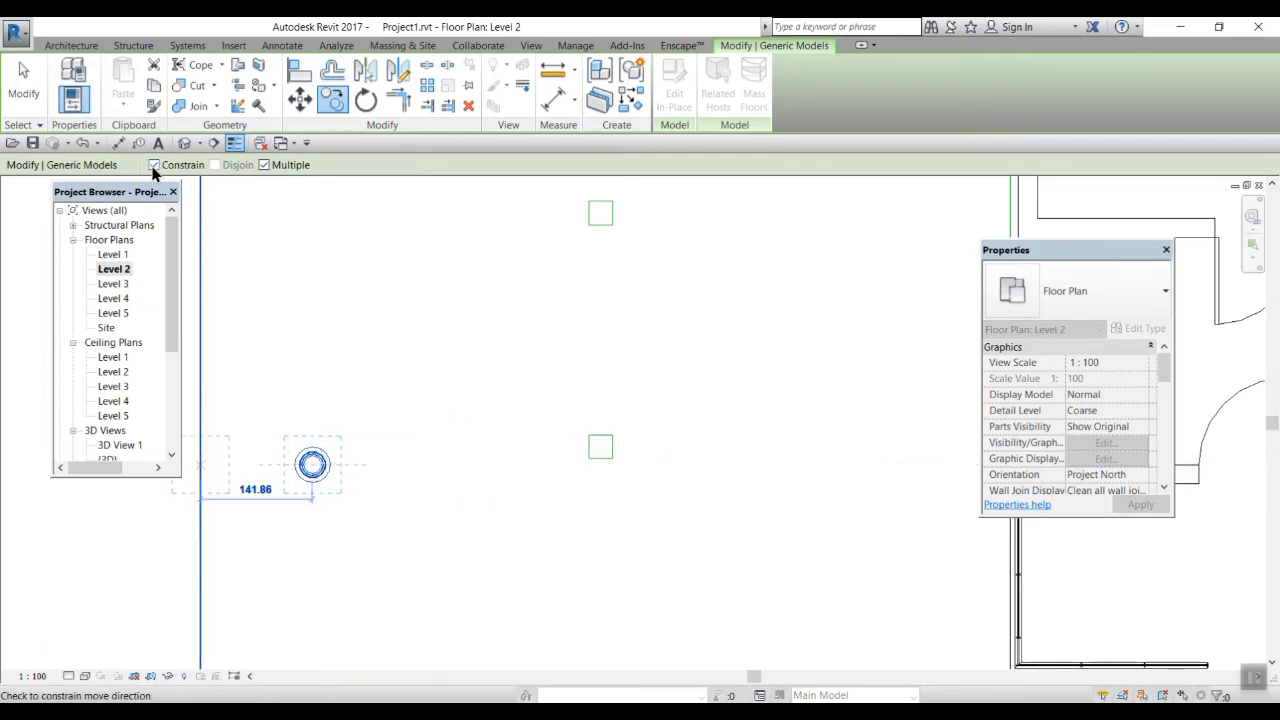
{"action": "left_click", "coordinate": [601, 451]}
{"action": "middle_click_drag", "start_coordinate": [594, 320], "coordinate": [606, 451]}
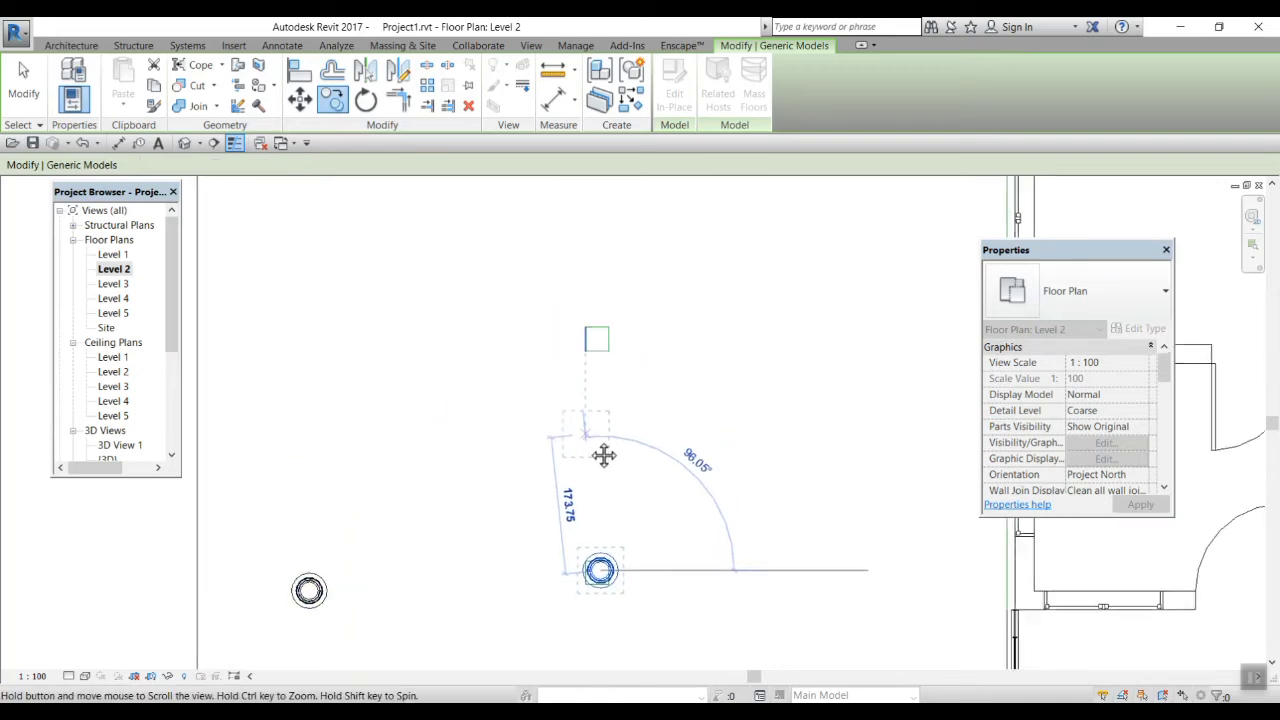
{"action": "middle_click_drag", "start_coordinate": [594, 346], "coordinate": [550, 340]}
{"action": "left_click", "coordinate": [552, 342]}
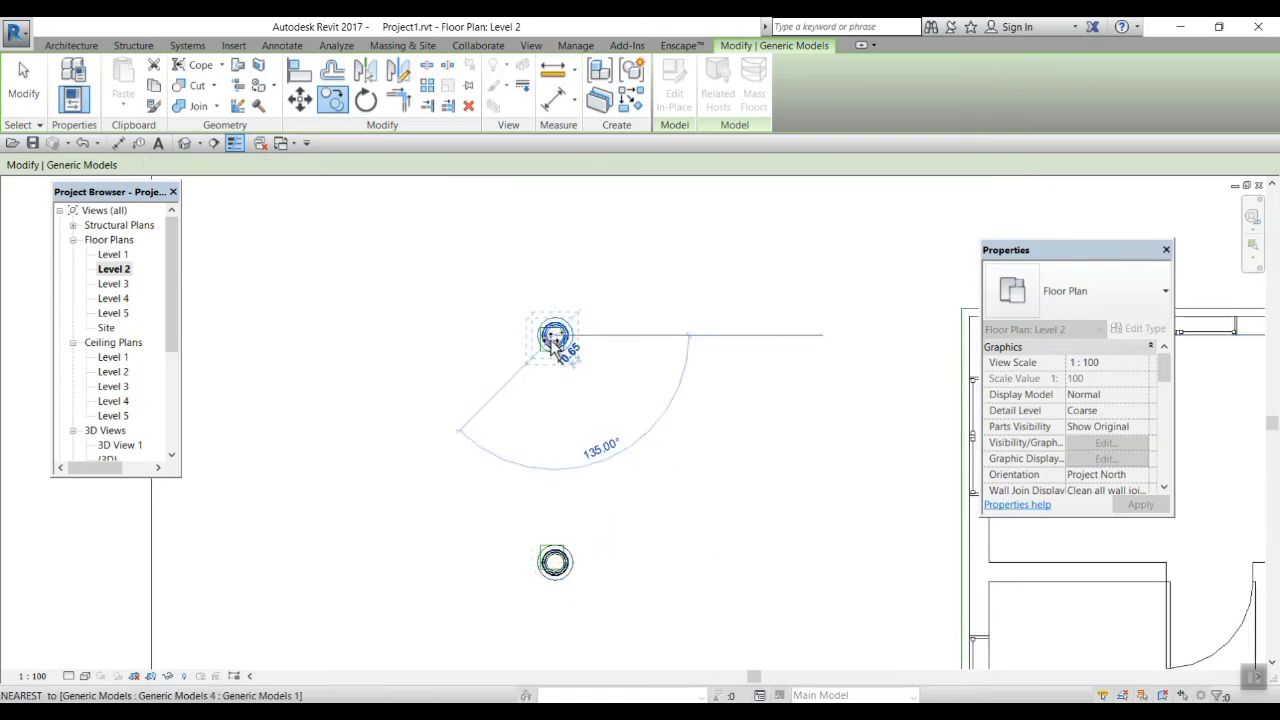
Copy the column to the inner ends of both veranda railings, on either side of the entrance opening.
{"action": "scroll", "coordinate": [557, 451], "scroll_direction": "down", "scroll_amount": 3}
{"action": "middle_click_drag", "start_coordinate": [623, 551], "coordinate": [540, 480]}
{"action": "scroll", "coordinate": [640, 600], "scroll_direction": "up", "scroll_amount": 5}
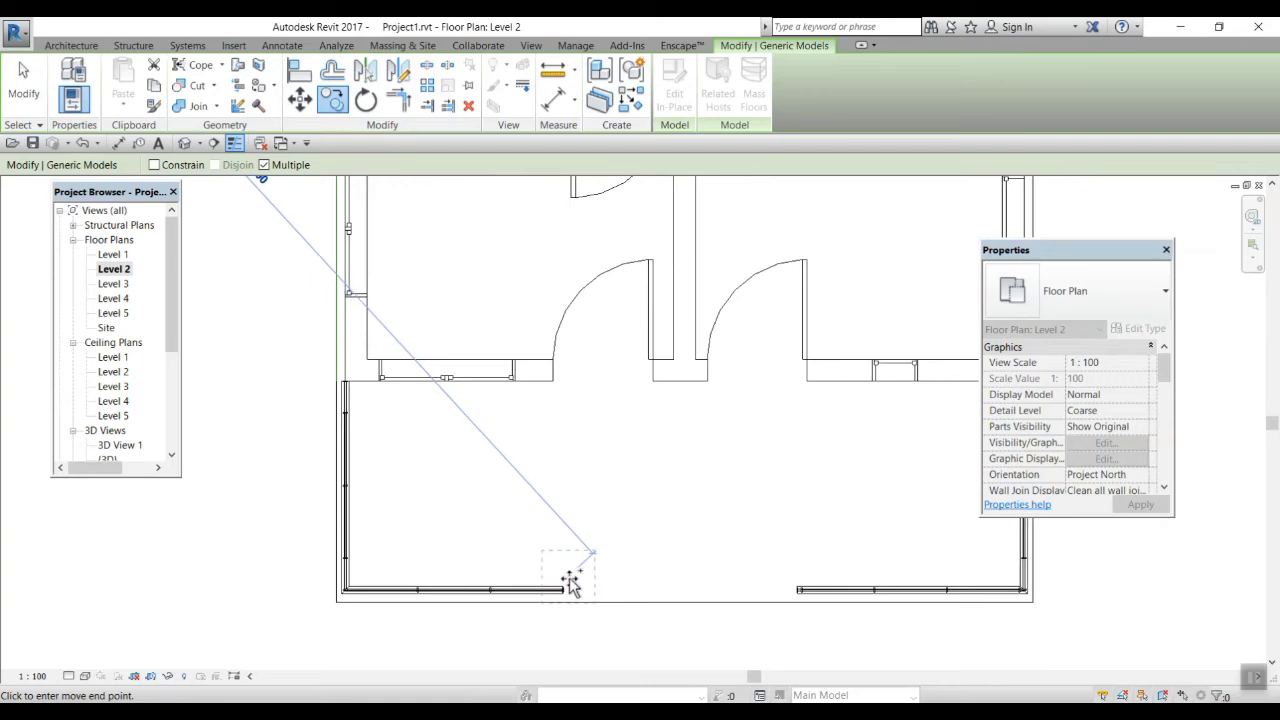
{"action": "left_click", "coordinate": [572, 576]}
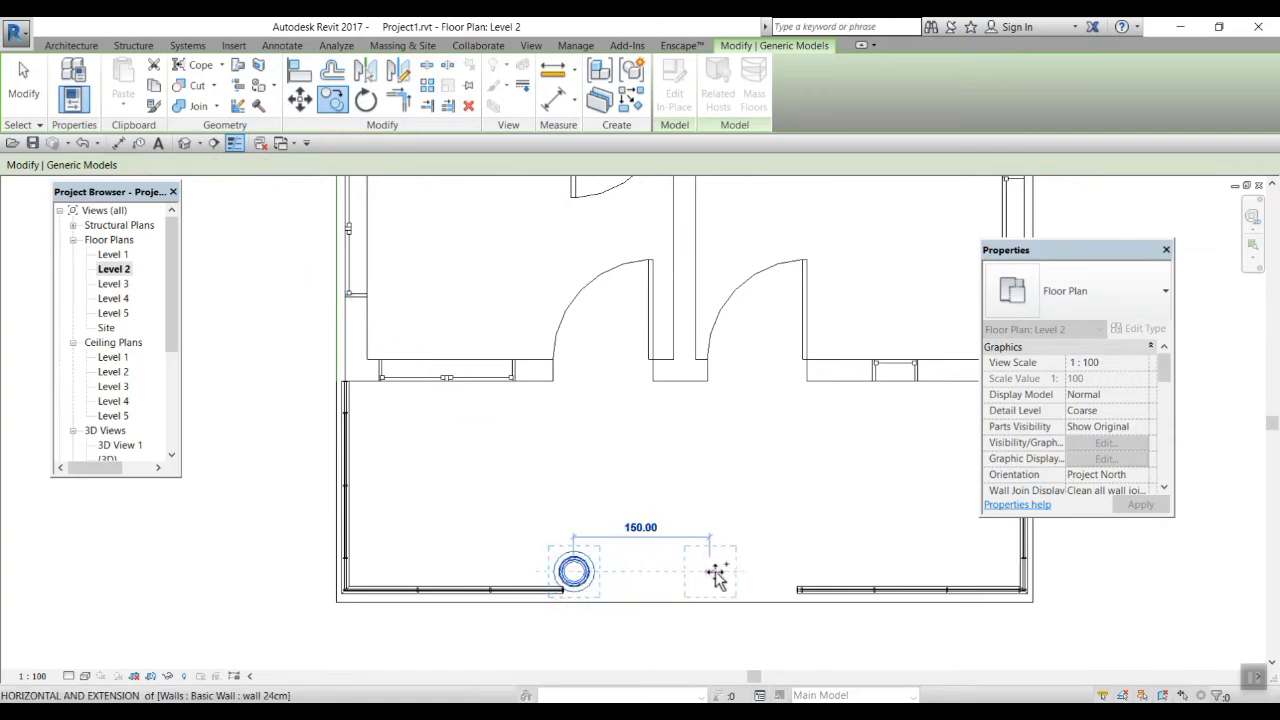
{"action": "left_click", "coordinate": [790, 570]}
{"action": "key", "text": "Escape"}
{"action": "key", "text": "Escape"}
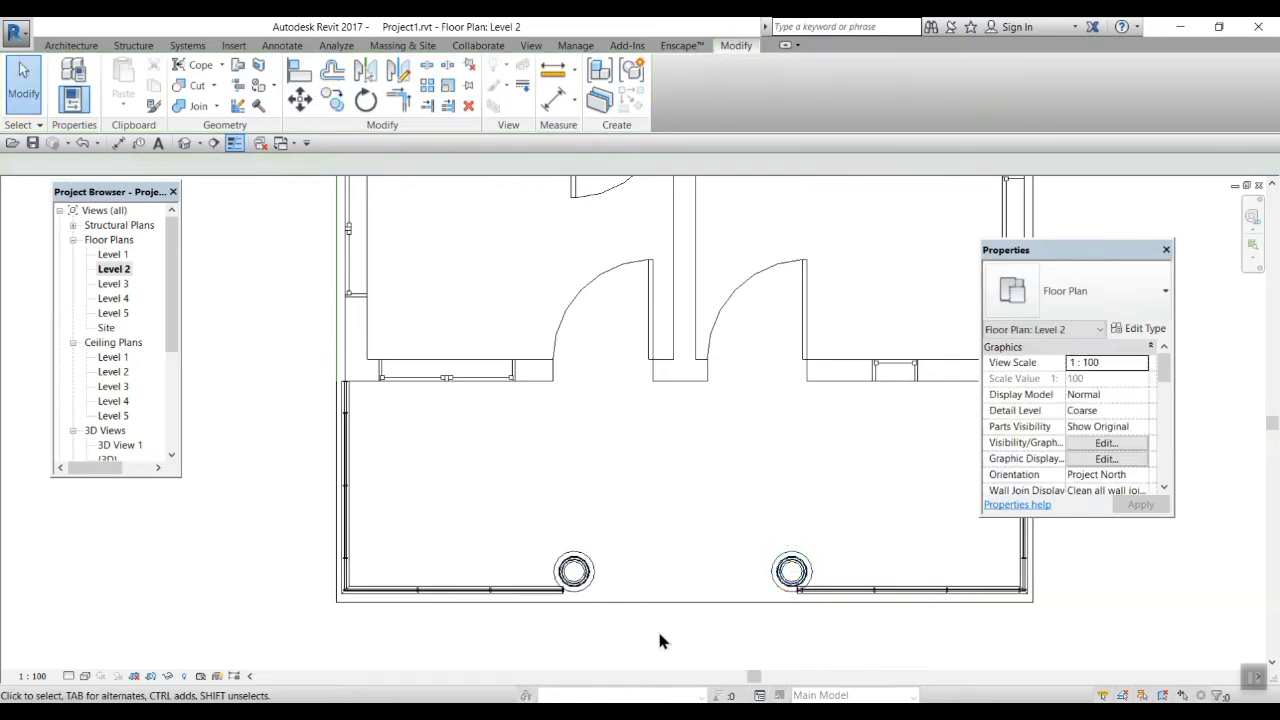
Open the default 3D view and examine the copied columns under the curved carport roof and at the veranda.
{"action": "scroll", "coordinate": [659, 640], "scroll_direction": "down", "scroll_amount": 2}
{"action": "scroll", "coordinate": [560, 508], "scroll_direction": "down", "scroll_amount": 2}
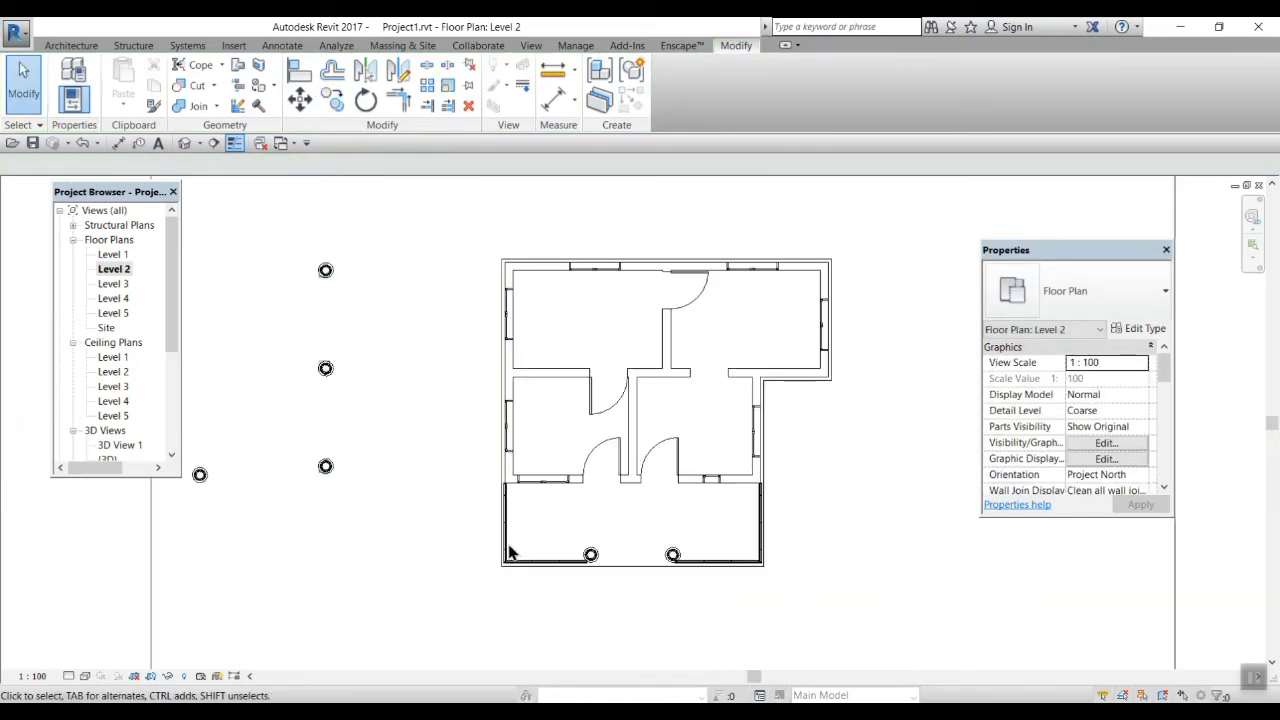
{"action": "middle_click_drag", "start_coordinate": [420, 562], "coordinate": [642, 607]}
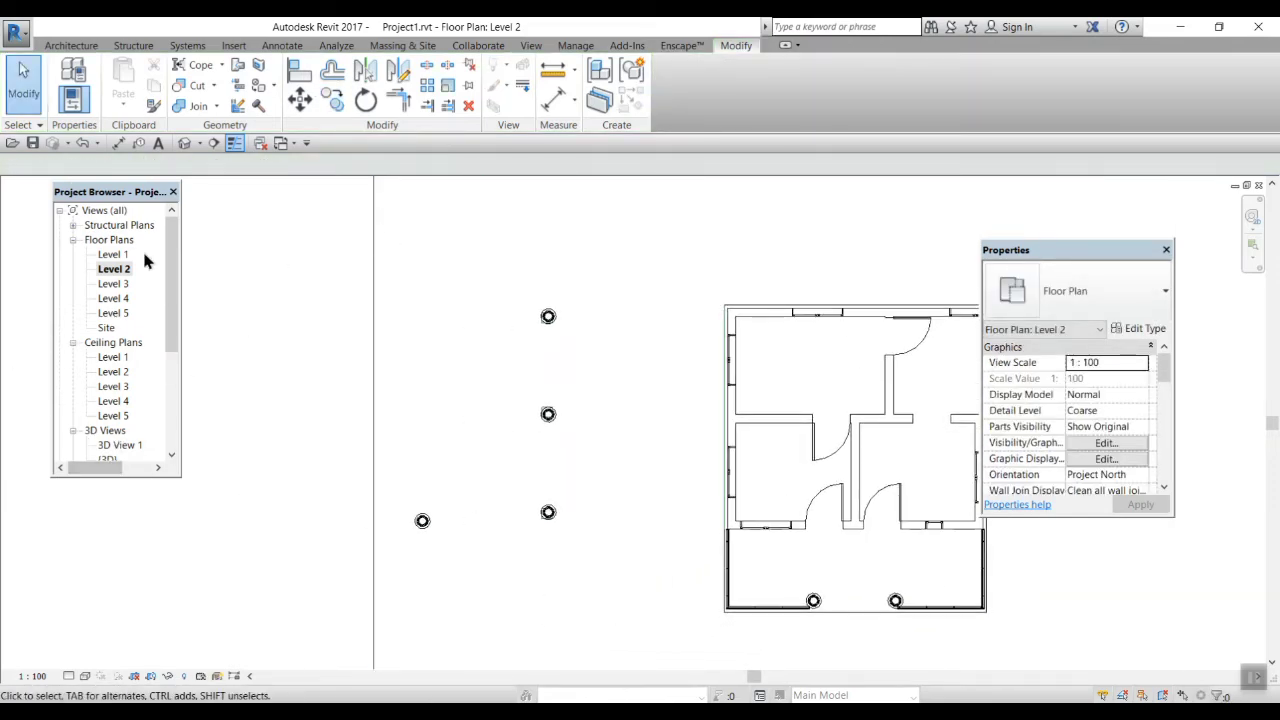
{"action": "double_click", "coordinate": [106, 457]}
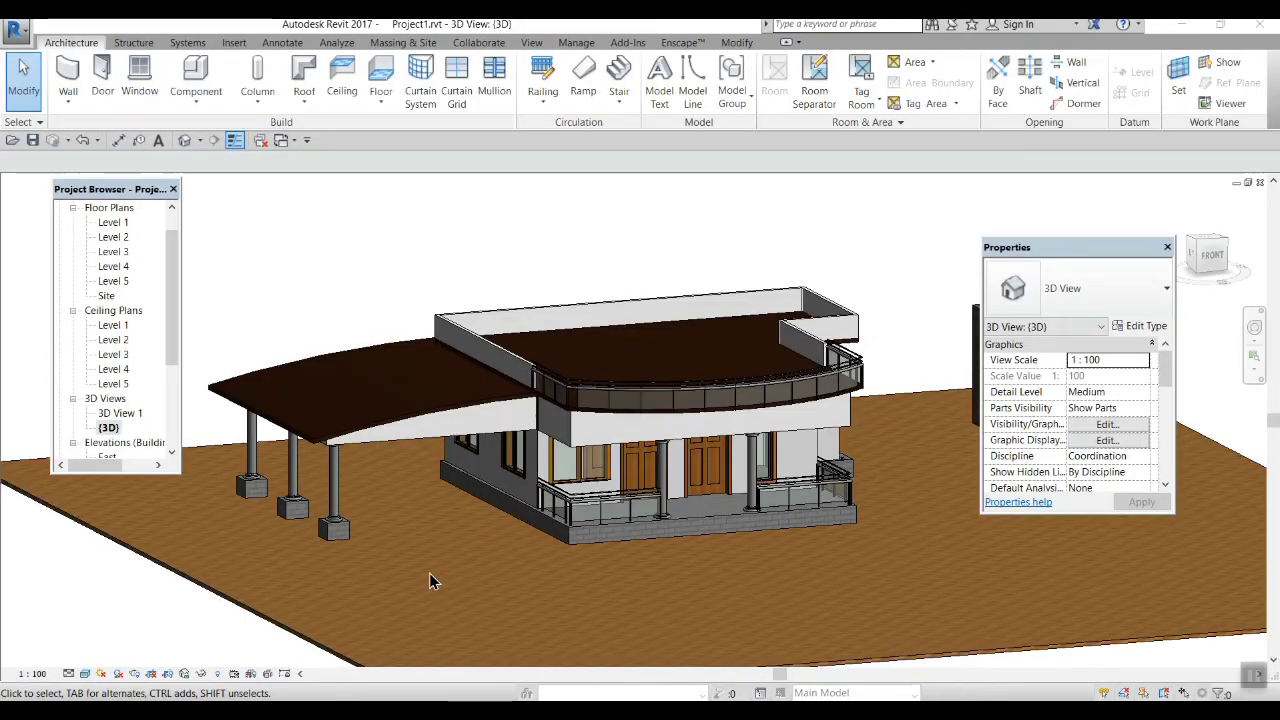
{"action": "middle_click_drag", "start_coordinate": [429, 575], "coordinate": [470, 584], "text": "shift"}
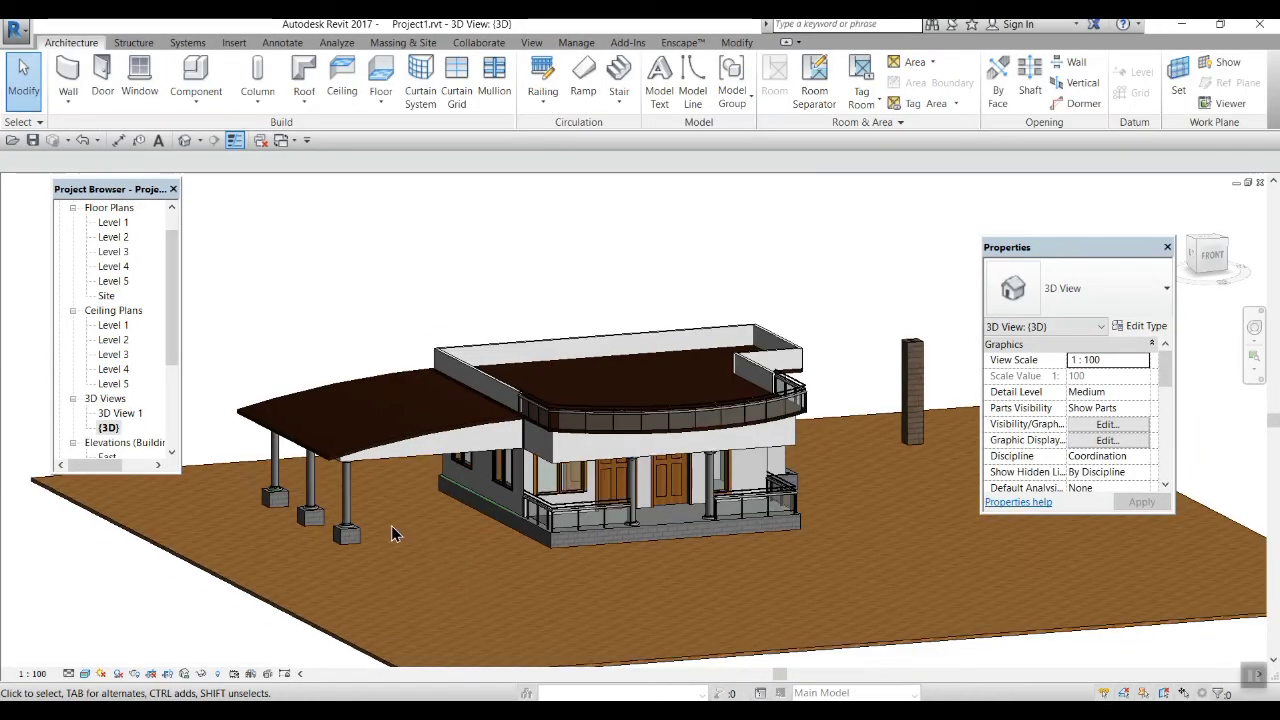
{"action": "middle_click_drag", "start_coordinate": [393, 534], "coordinate": [399, 470], "text": "shift"}
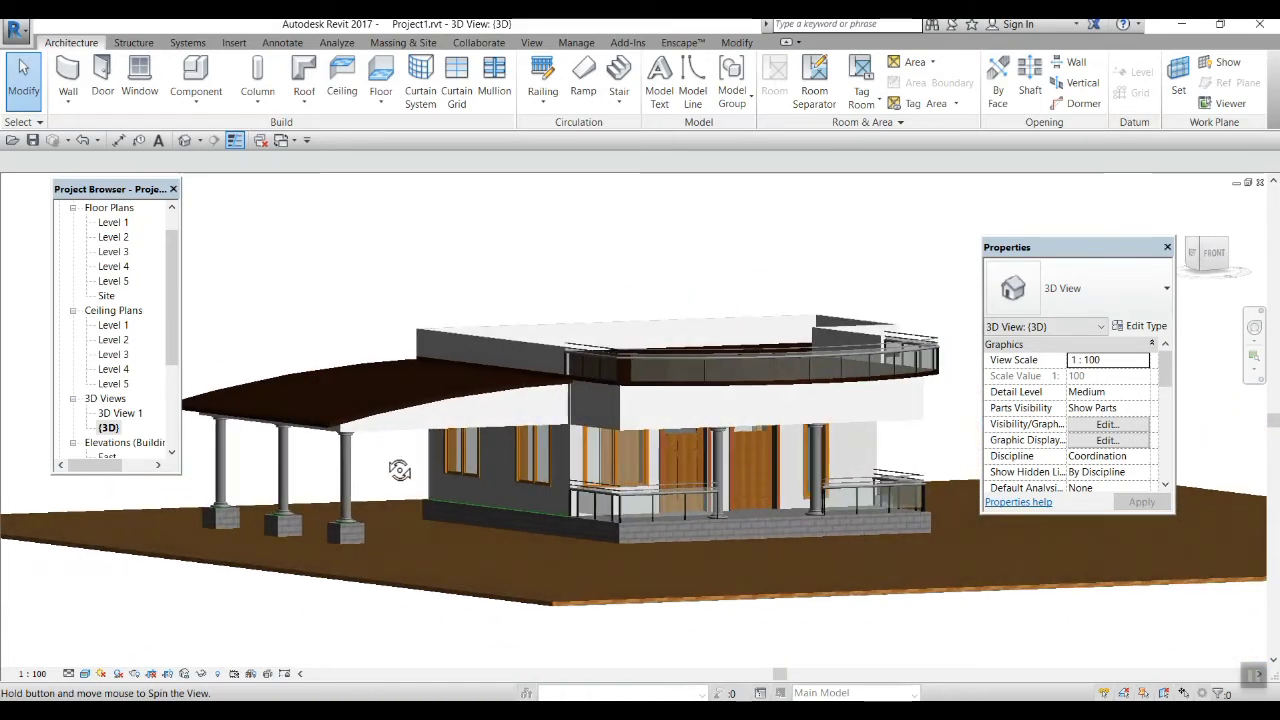
{"action": "scroll", "coordinate": [363, 440], "scroll_direction": "up", "scroll_amount": 4}
{"action": "scroll", "coordinate": [378, 400], "scroll_direction": "up", "scroll_amount": 2}
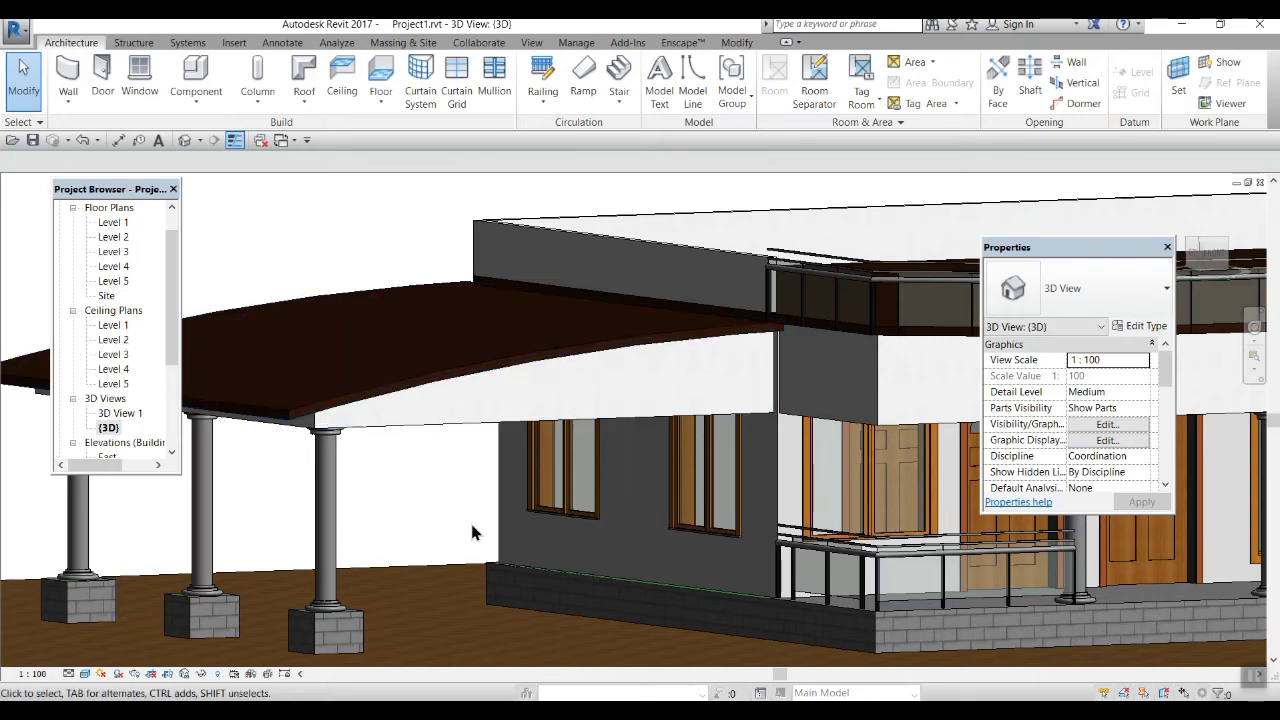
{"action": "scroll", "coordinate": [474, 532], "scroll_direction": "down", "scroll_amount": 3}
{"action": "middle_click_drag", "start_coordinate": [832, 573], "coordinate": [700, 560], "text": "shift"}
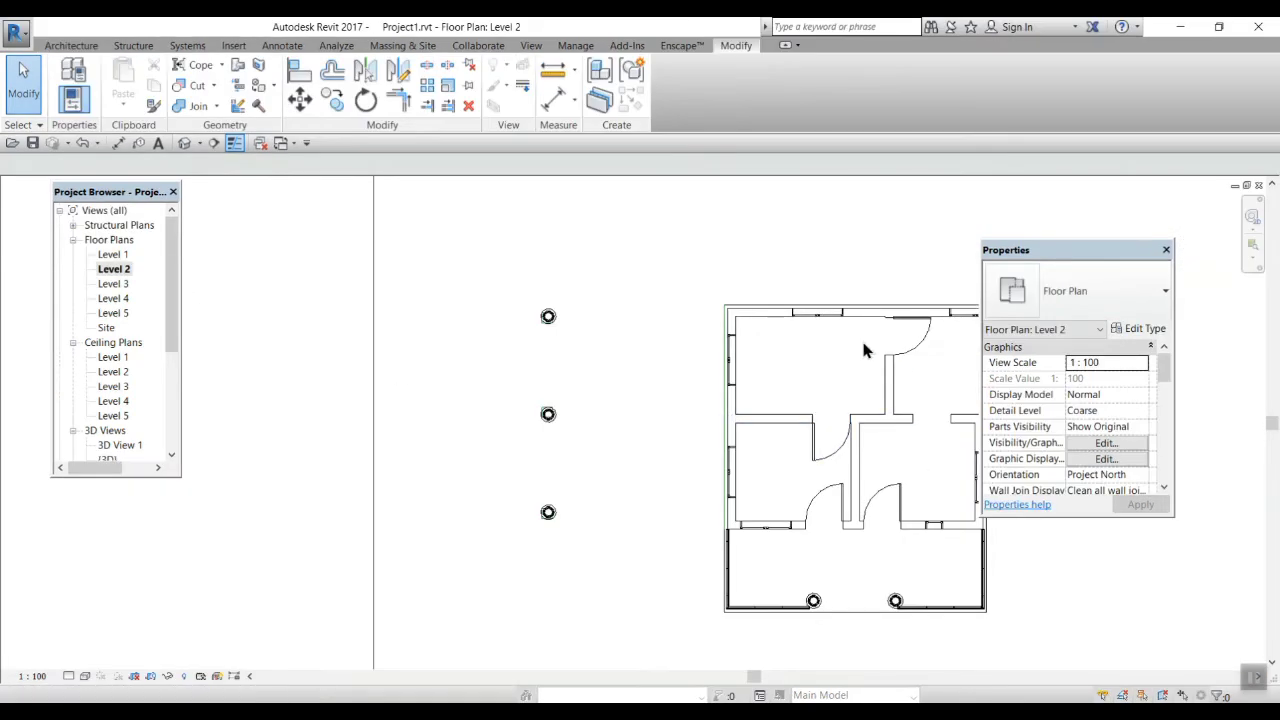
Place vertical W250X73 structural columns in the Level 2 plan at the two outer corners of the house's rear wall, with Depth to Level 1.
{"action": "middle_click_drag", "start_coordinate": [866, 349], "coordinate": [628, 430]}
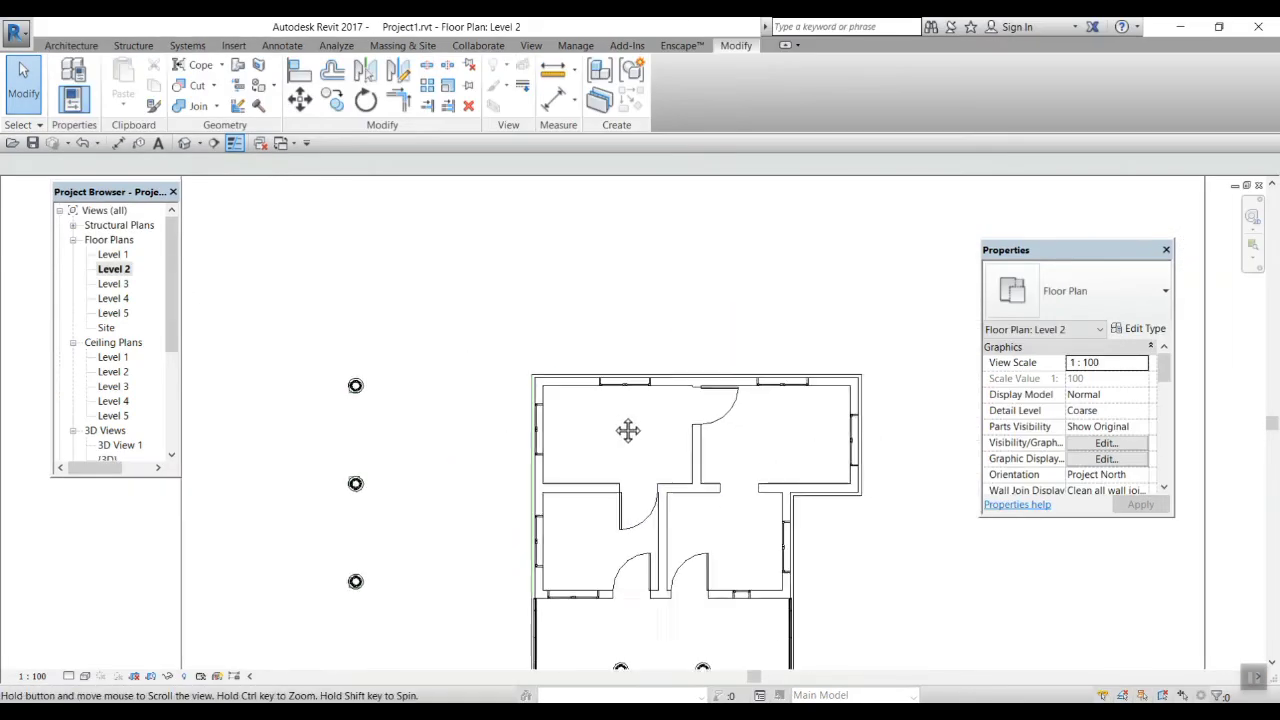
{"action": "scroll", "coordinate": [498, 356], "scroll_direction": "up", "scroll_amount": 2}
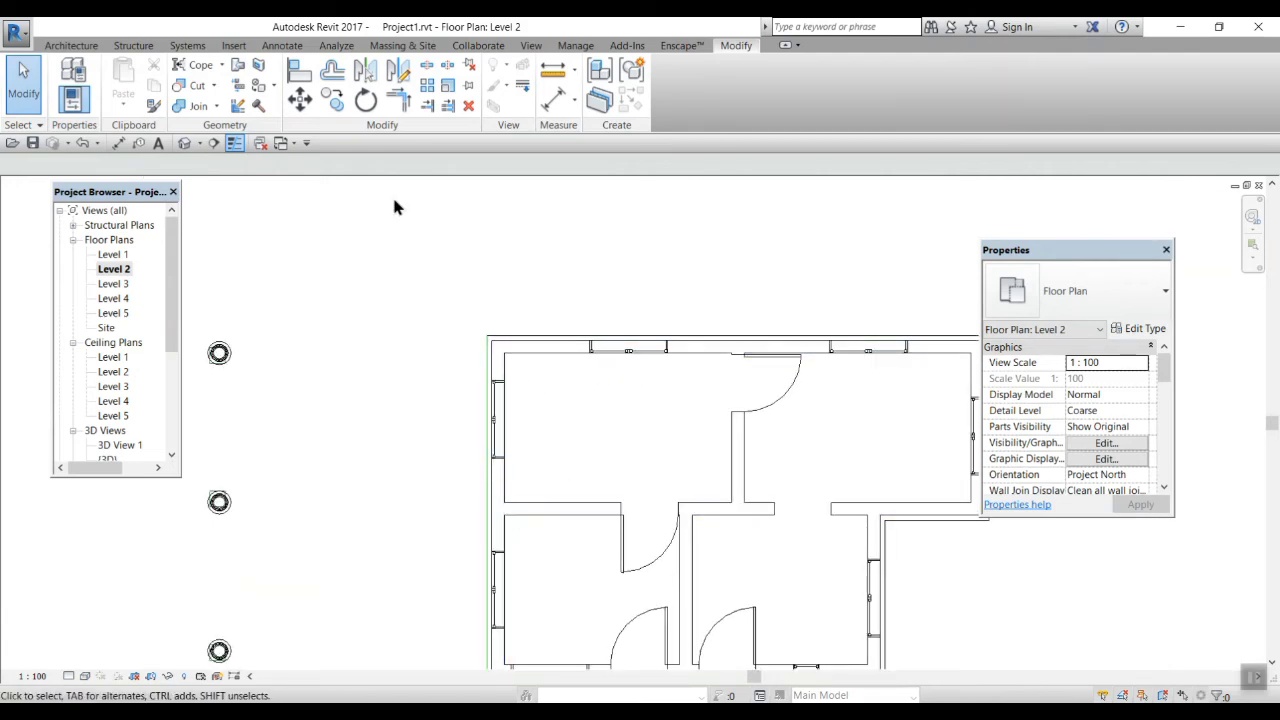
{"action": "left_click", "coordinate": [72, 46]}
{"action": "left_click", "coordinate": [196, 108]}
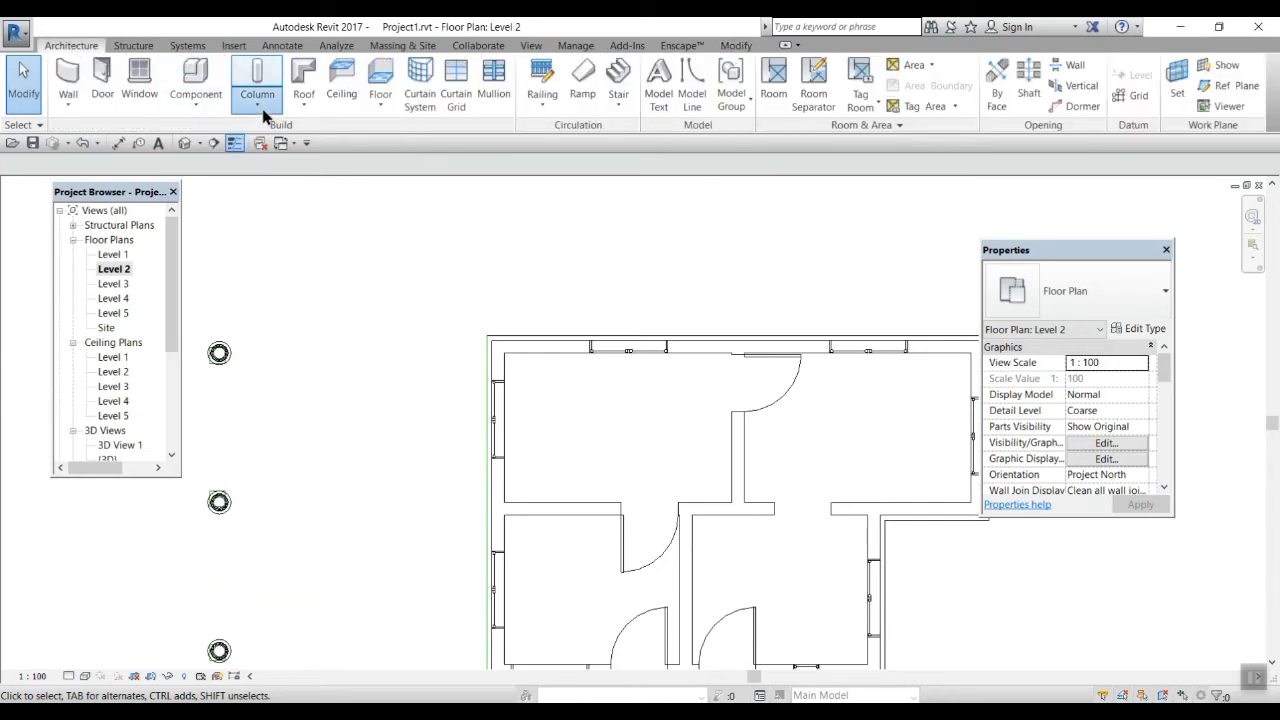
{"action": "left_click", "coordinate": [265, 117]}
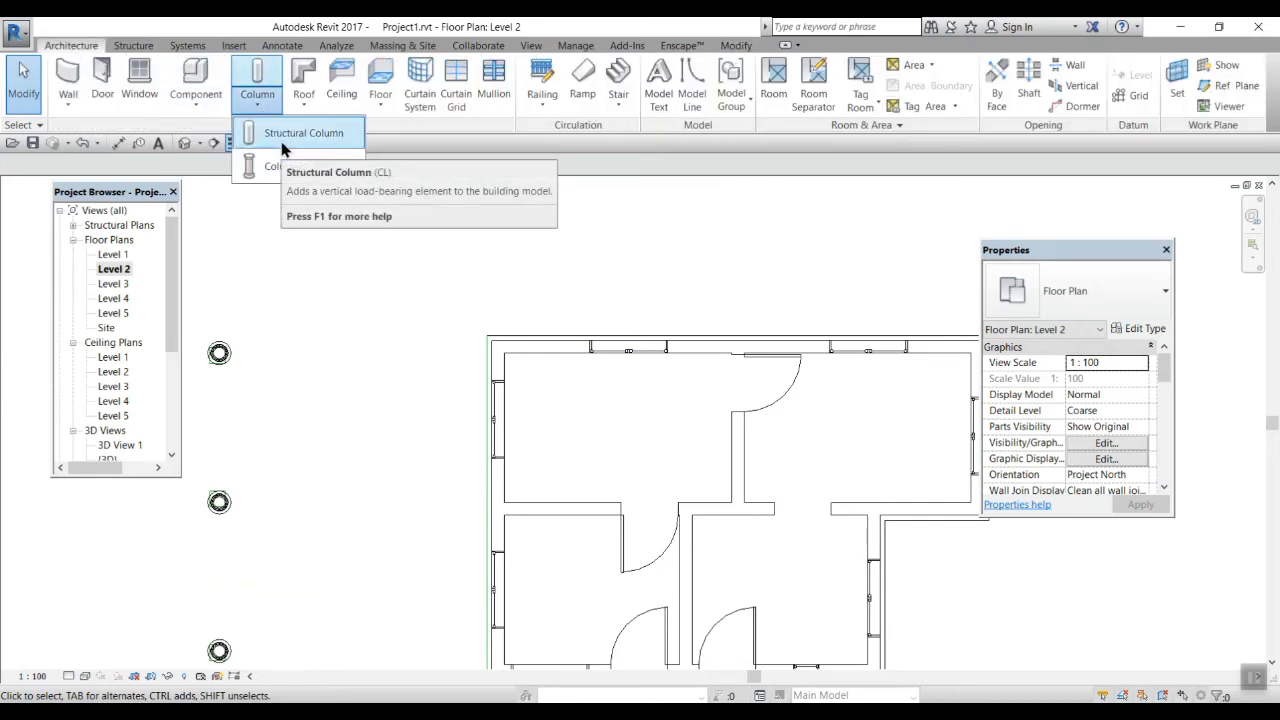
{"action": "left_click", "coordinate": [281, 140]}
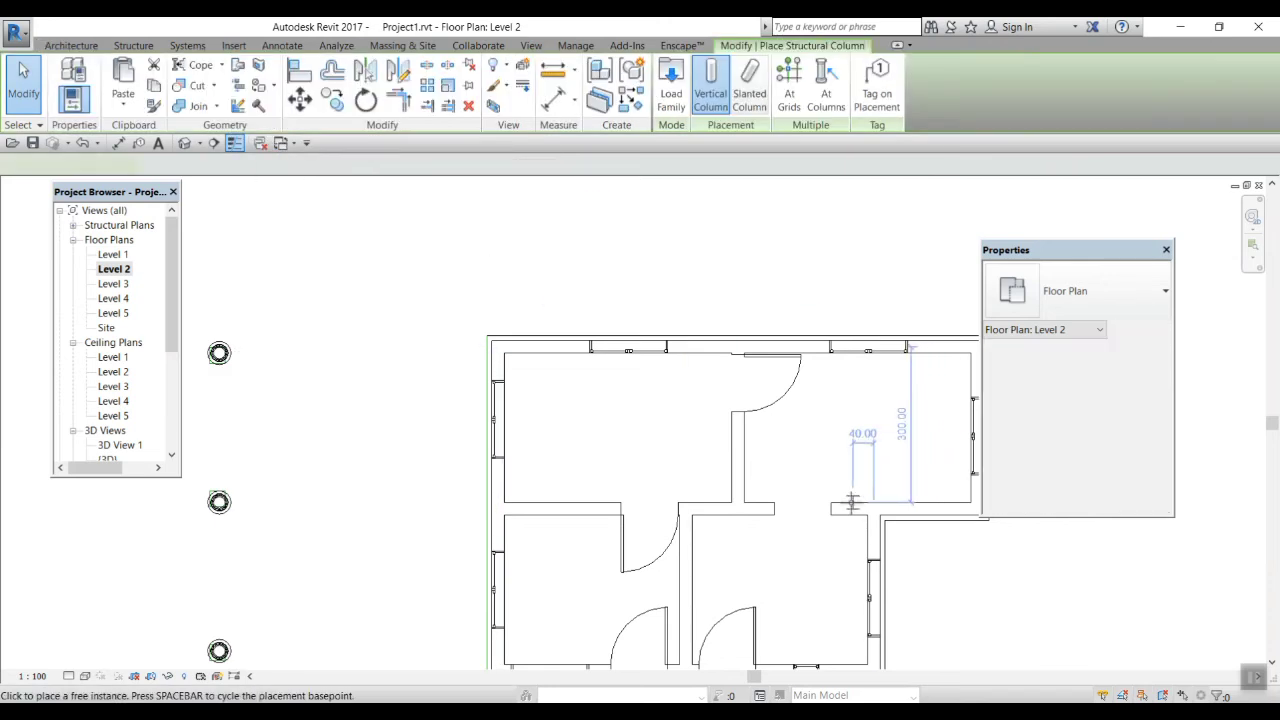
{"action": "scroll", "coordinate": [495, 338], "scroll_direction": "up", "scroll_amount": 4}
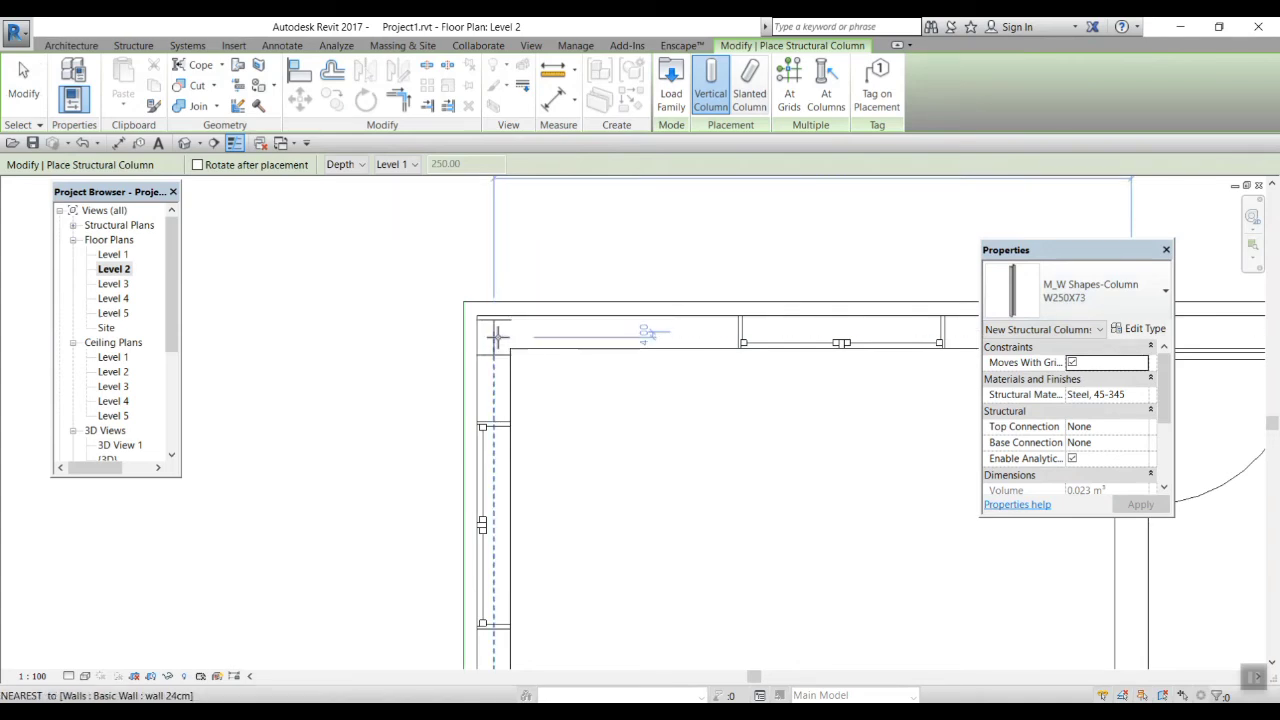
{"action": "middle_click_drag", "start_coordinate": [657, 423], "coordinate": [271, 394]}
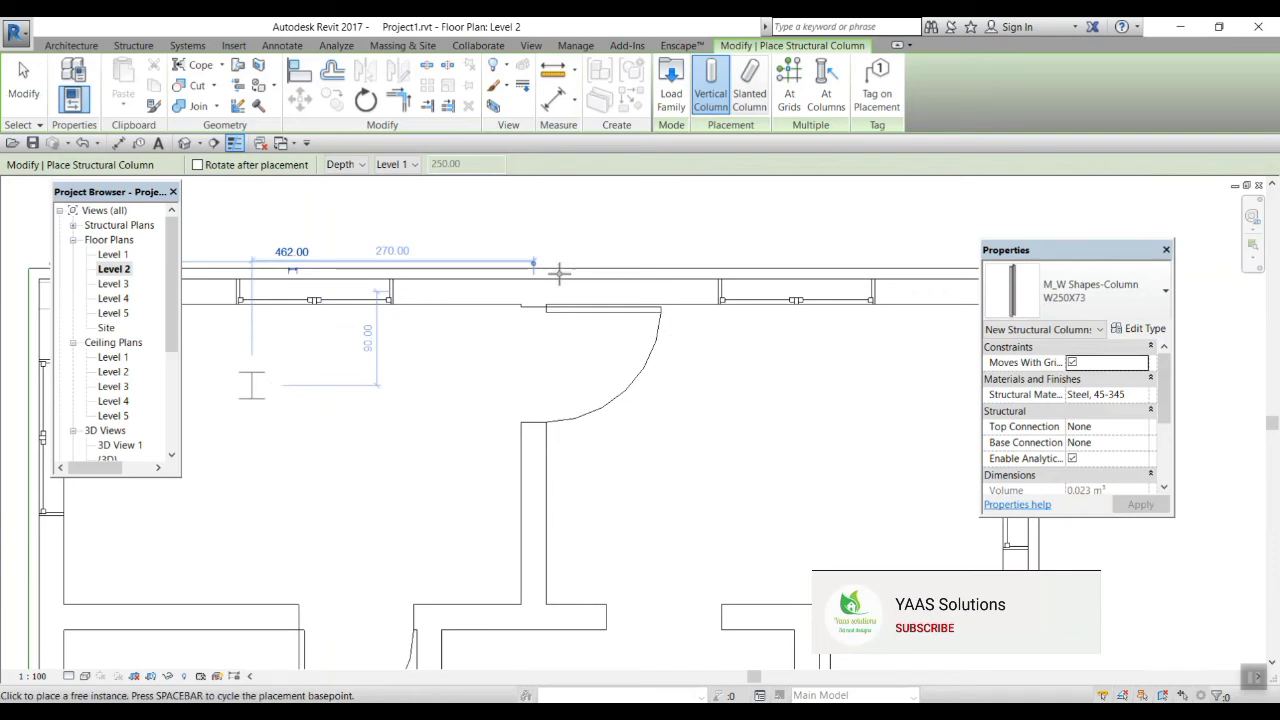
{"action": "middle_click_drag", "start_coordinate": [814, 471], "coordinate": [394, 483]}
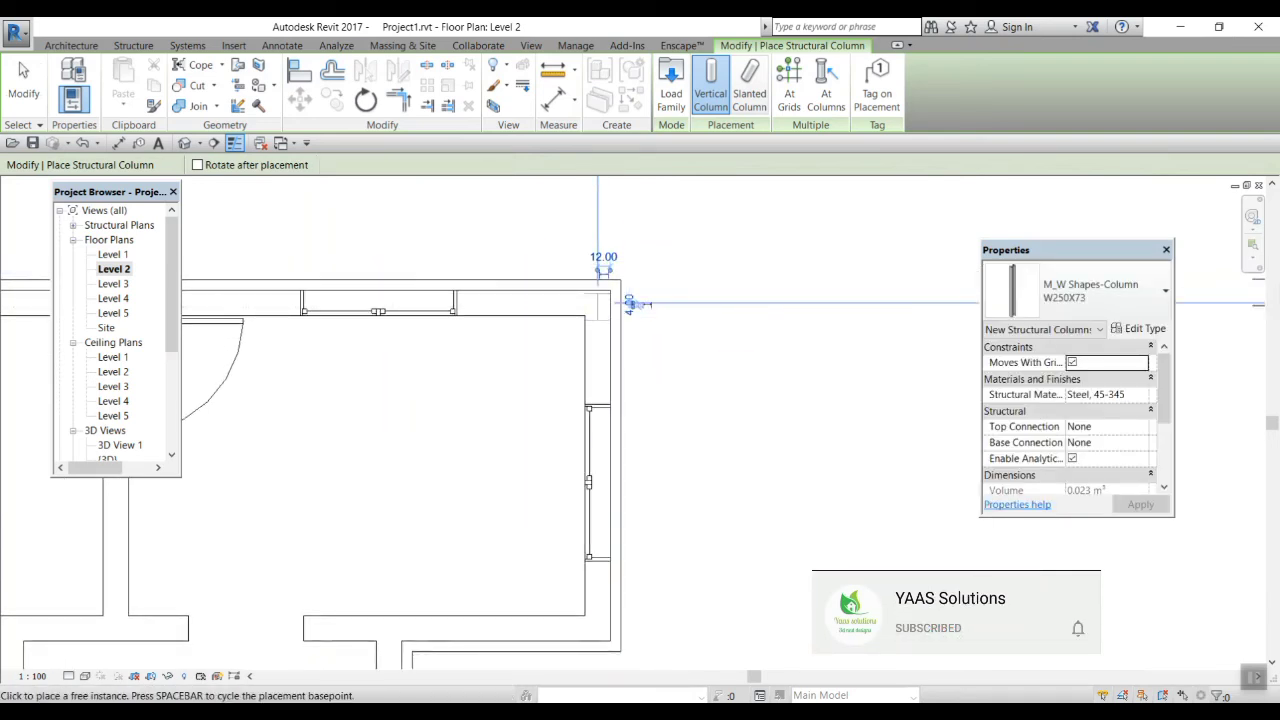
Switch the structural column type to W250X49.1 and place one at the rear room's remaining outer corner and one freestanding about 480 cm outside the house.
{"action": "left_click", "coordinate": [1165, 290]}
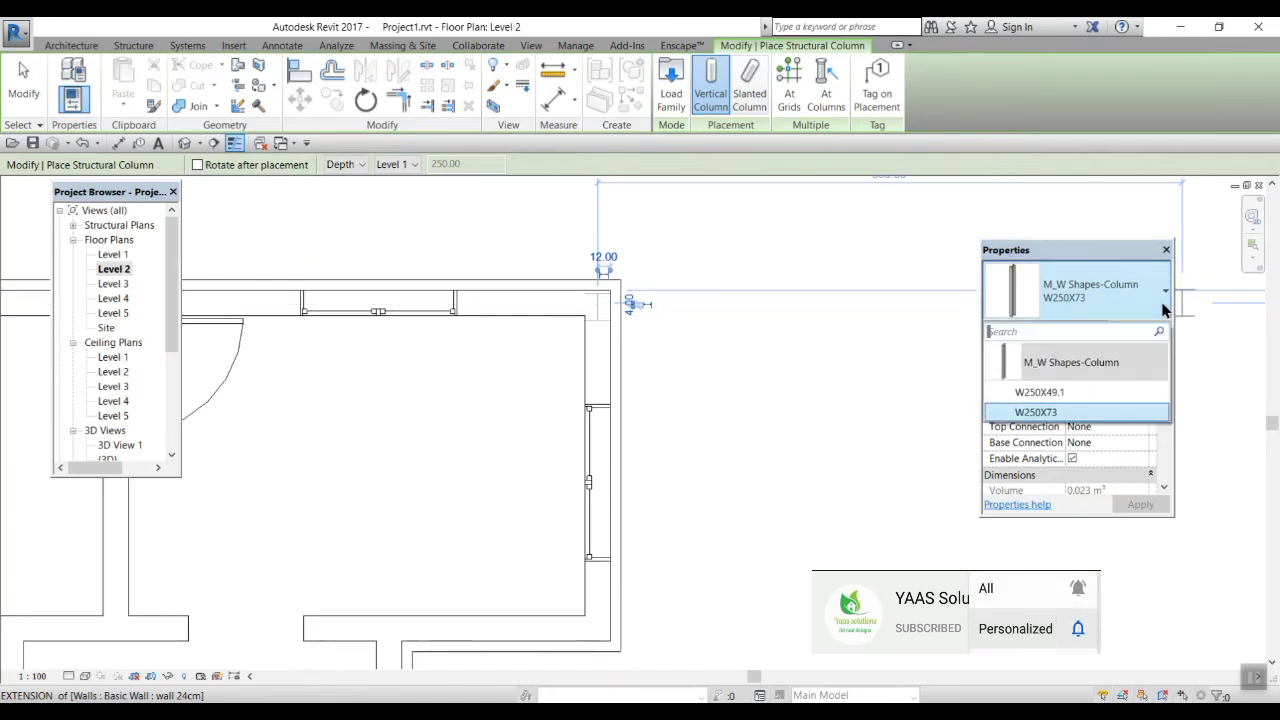
{"action": "left_click", "coordinate": [1080, 395]}
{"action": "middle_click_drag", "start_coordinate": [660, 526], "coordinate": [700, 471]}
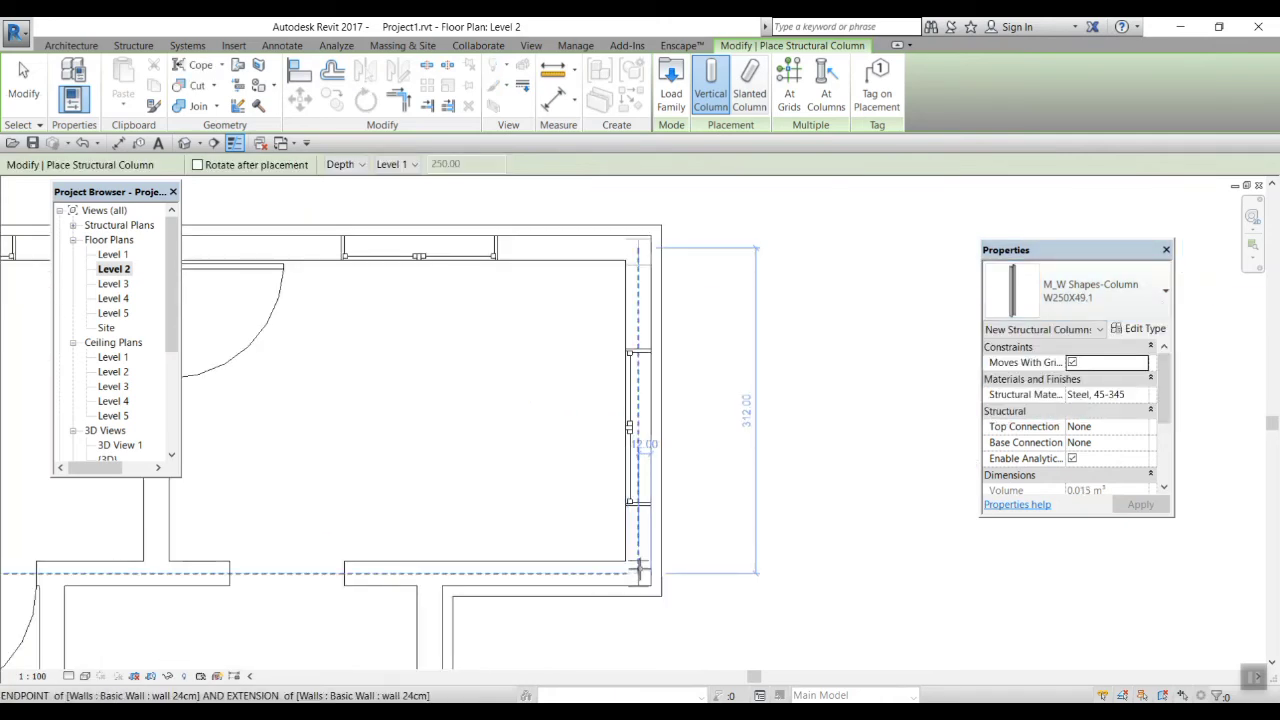
{"action": "scroll", "coordinate": [805, 515], "scroll_direction": "down", "scroll_amount": 5}
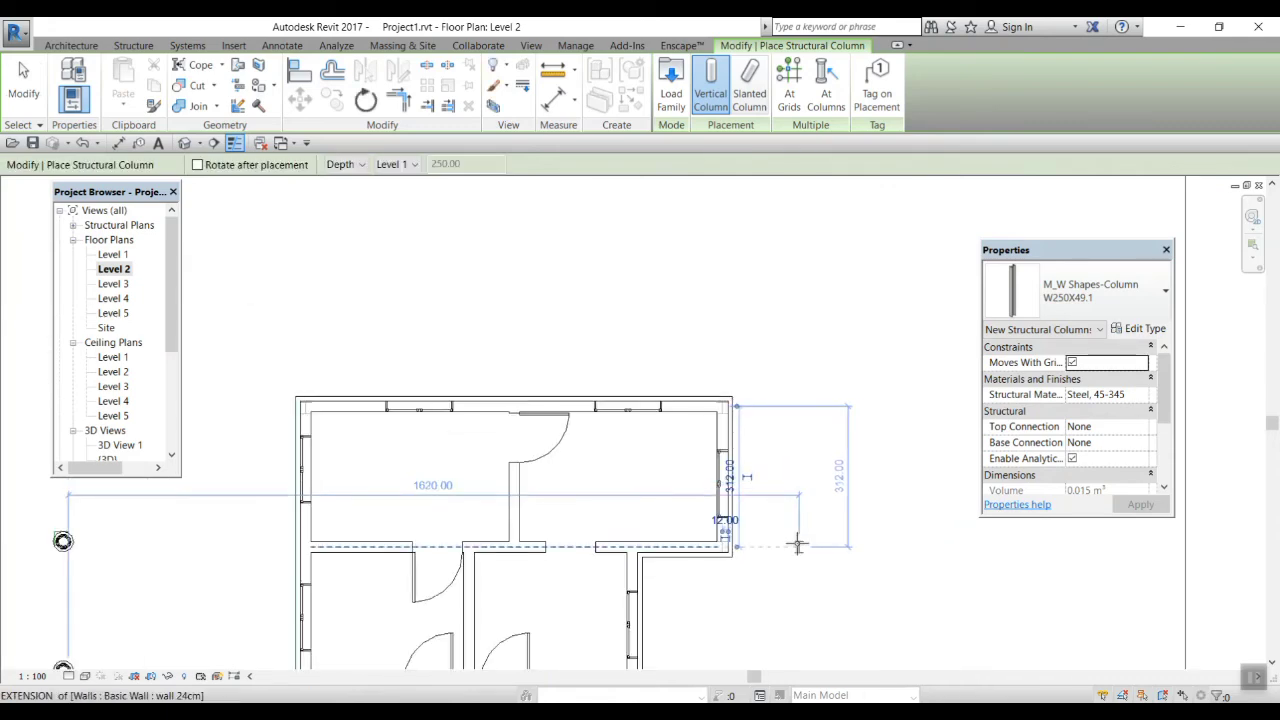
{"action": "middle_click_drag", "start_coordinate": [729, 514], "coordinate": [629, 420]}
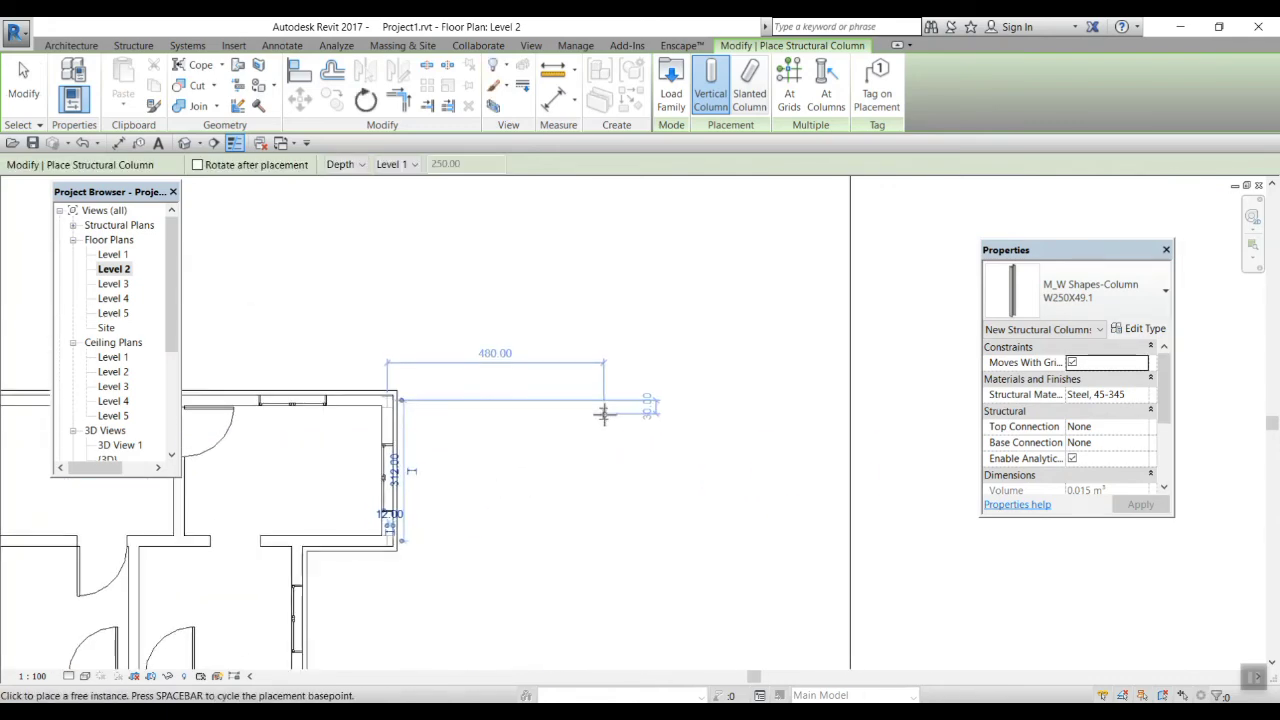
{"action": "key", "text": "Escape"}
{"action": "key", "text": "Escape"}
{"action": "scroll", "coordinate": [600, 449], "scroll_direction": "up", "scroll_amount": 3}
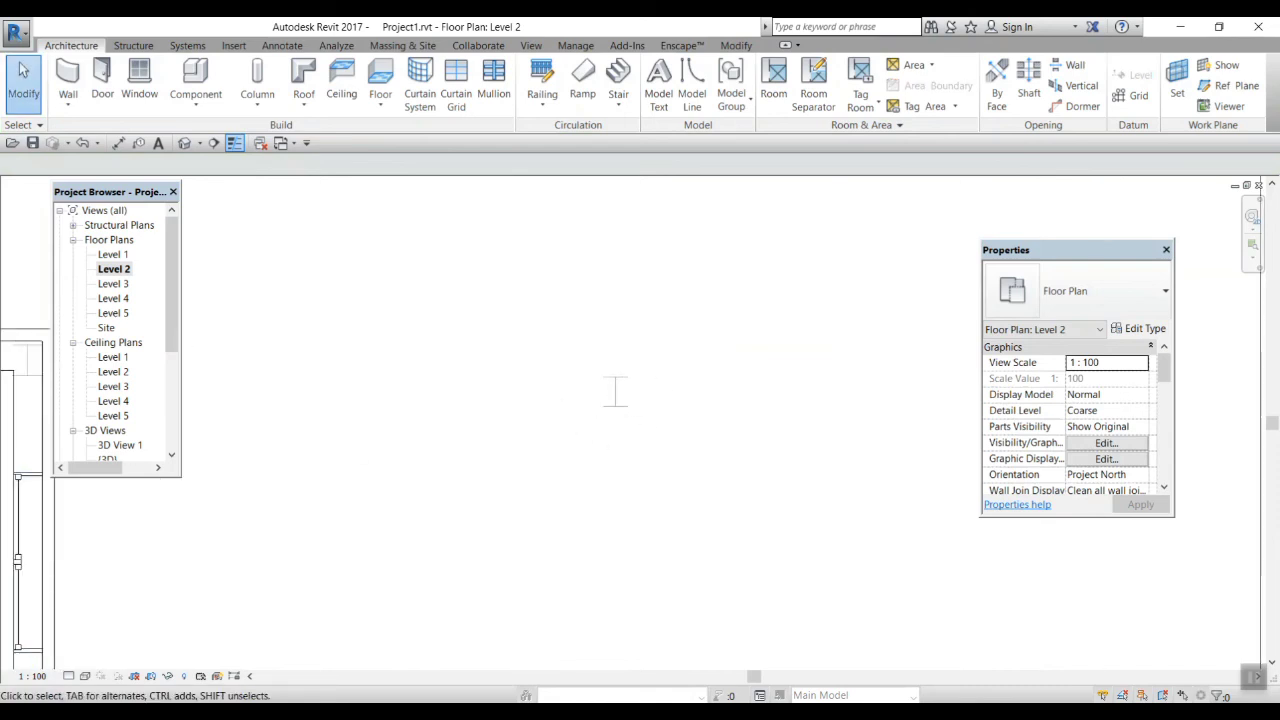
{"action": "scroll", "coordinate": [112, 440], "scroll_direction": "down", "scroll_amount": 1}
In the default 3D view, set the freestanding structural column's base level to Level 2 and top level to Level 3.
{"action": "double_click", "coordinate": [108, 430]}
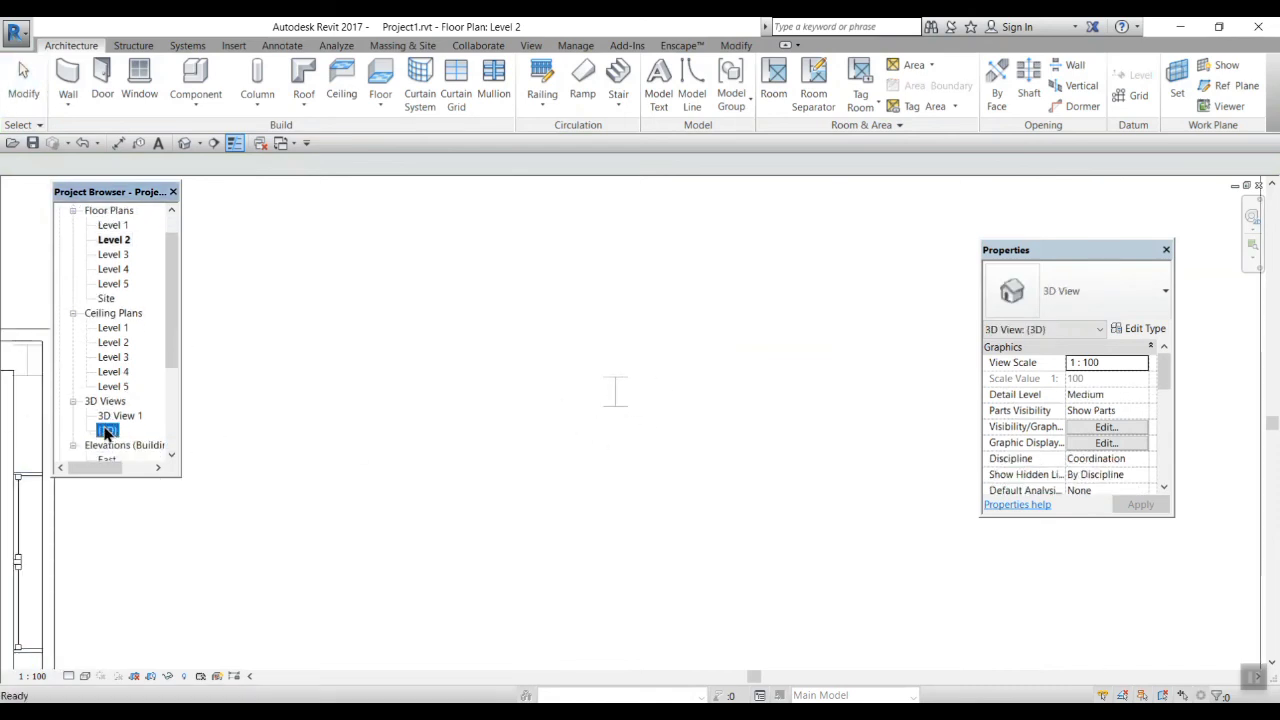
{"action": "middle_click_drag", "start_coordinate": [826, 558], "coordinate": [281, 545]}
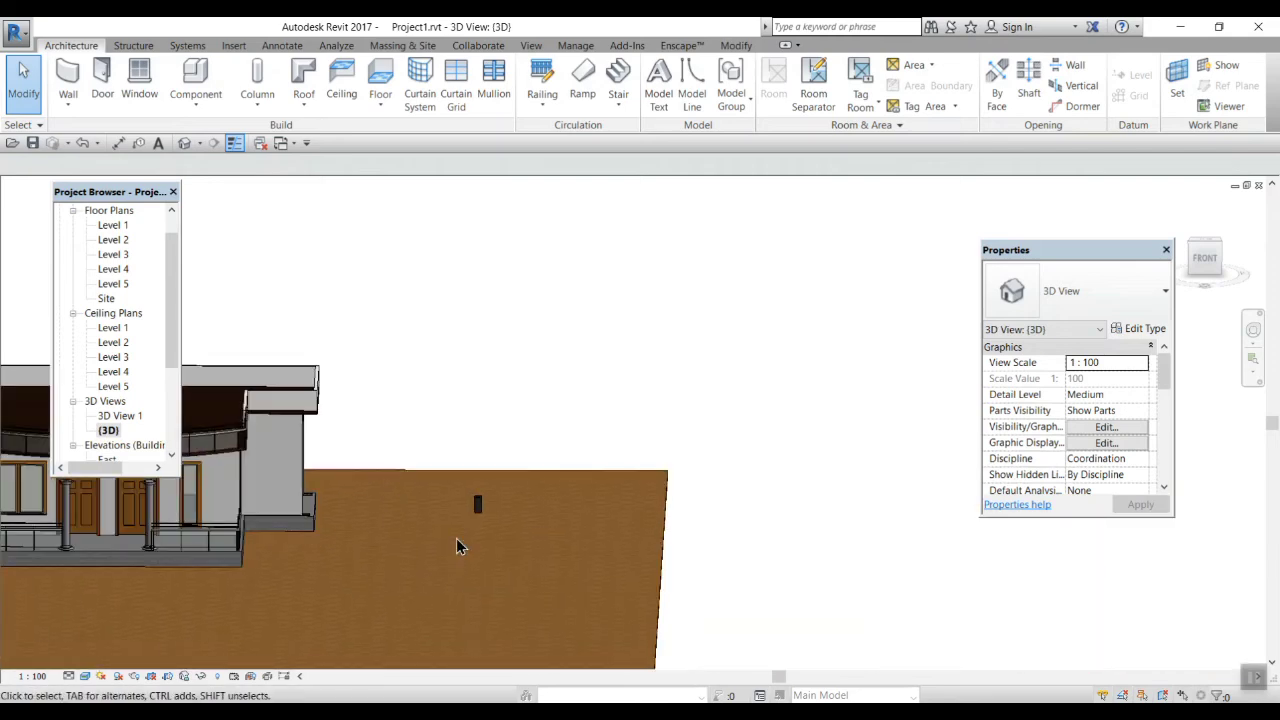
{"action": "scroll", "coordinate": [519, 513], "scroll_direction": "up", "scroll_amount": 4}
{"action": "left_click", "coordinate": [467, 464]}
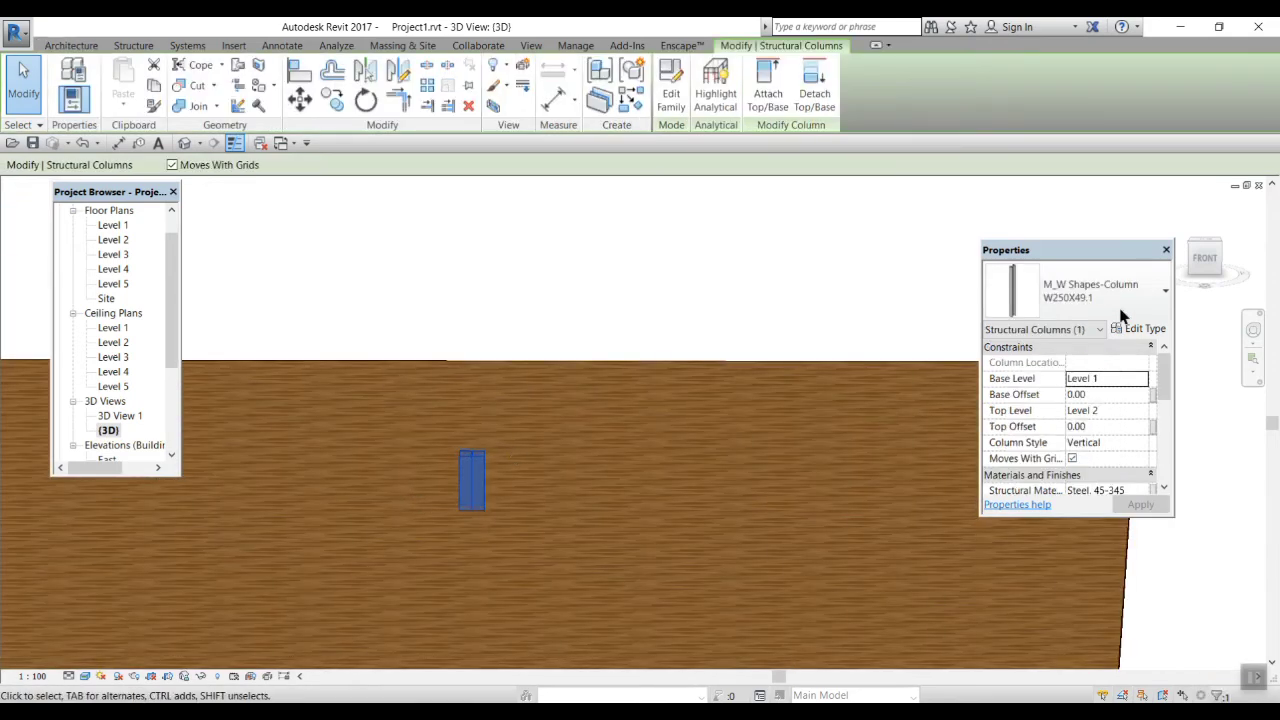
{"action": "left_click", "coordinate": [1132, 380]}
{"action": "left_click", "coordinate": [1143, 380]}
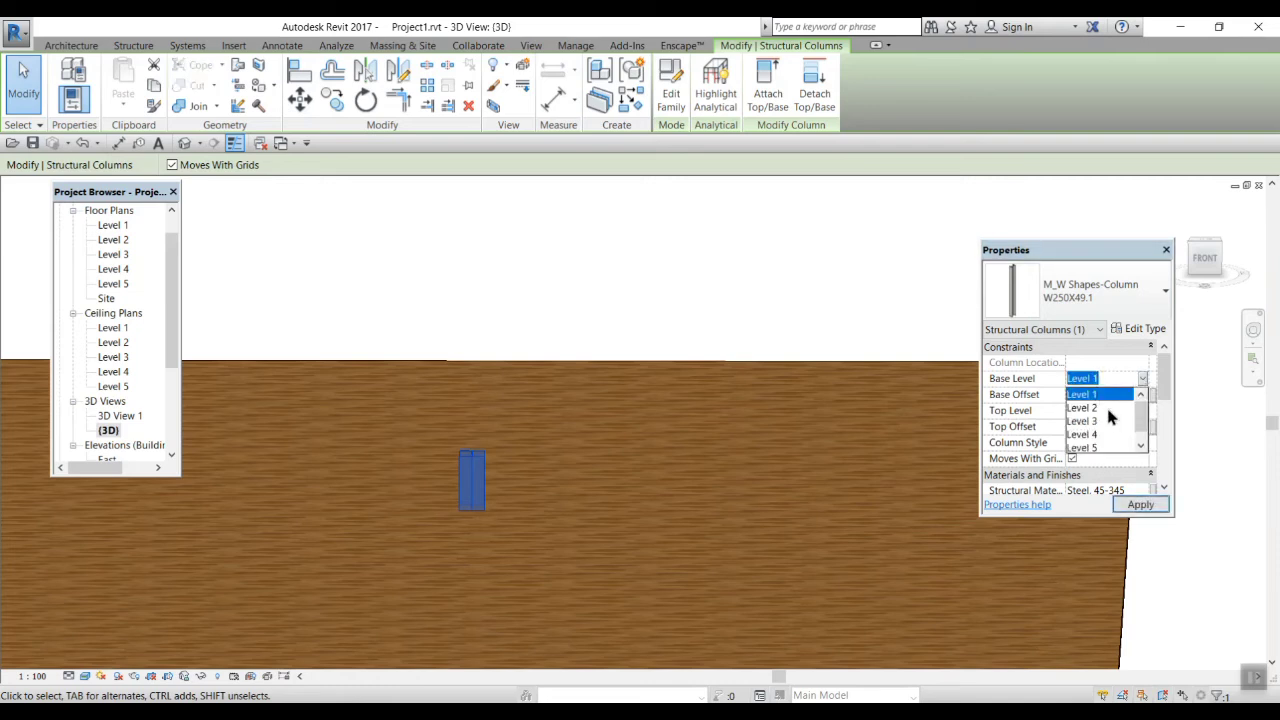
{"action": "left_click", "coordinate": [1108, 410]}
{"action": "left_click", "coordinate": [1115, 410]}
{"action": "left_click", "coordinate": [1143, 411]}
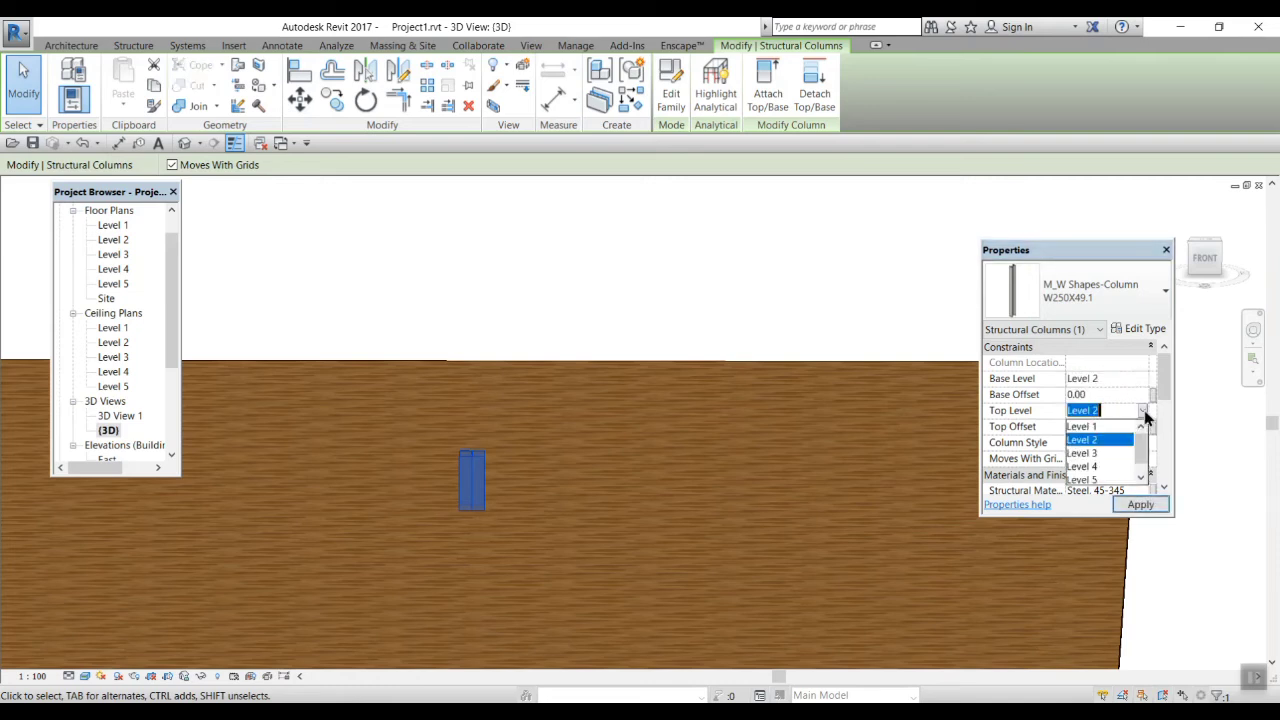
{"action": "left_click", "coordinate": [1085, 453]}
{"action": "left_click", "coordinate": [1140, 505]}
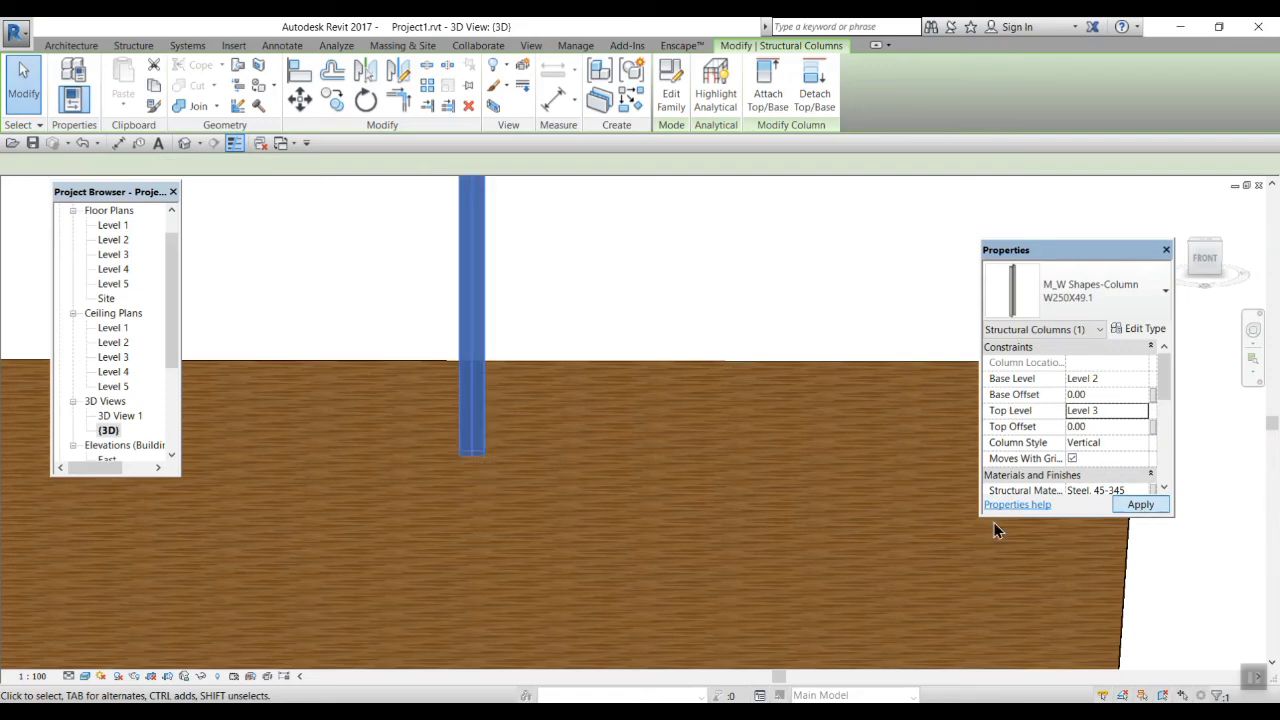
Inspect the freestanding structural column from the front and from above in 3D, and reopen the Level 2 floor plan around it.
{"action": "scroll", "coordinate": [789, 518], "scroll_direction": "down", "scroll_amount": 3}
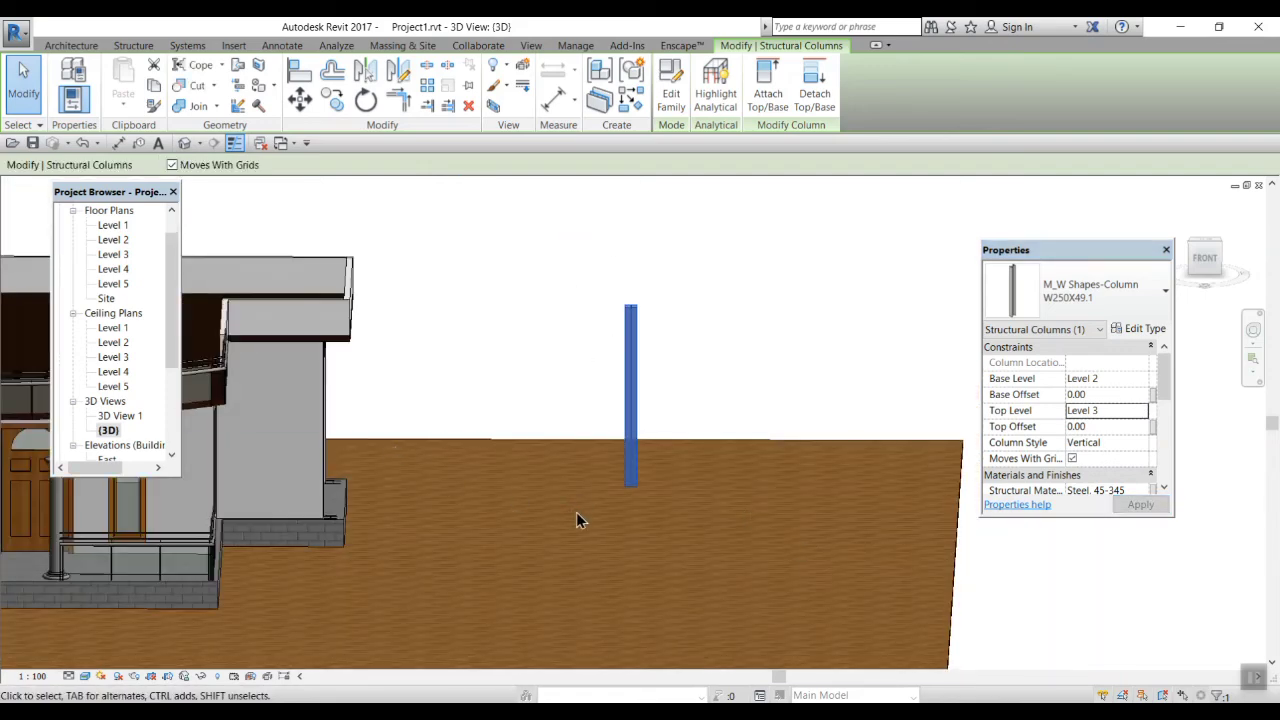
{"action": "scroll", "coordinate": [580, 517], "scroll_direction": "up", "scroll_amount": 4}
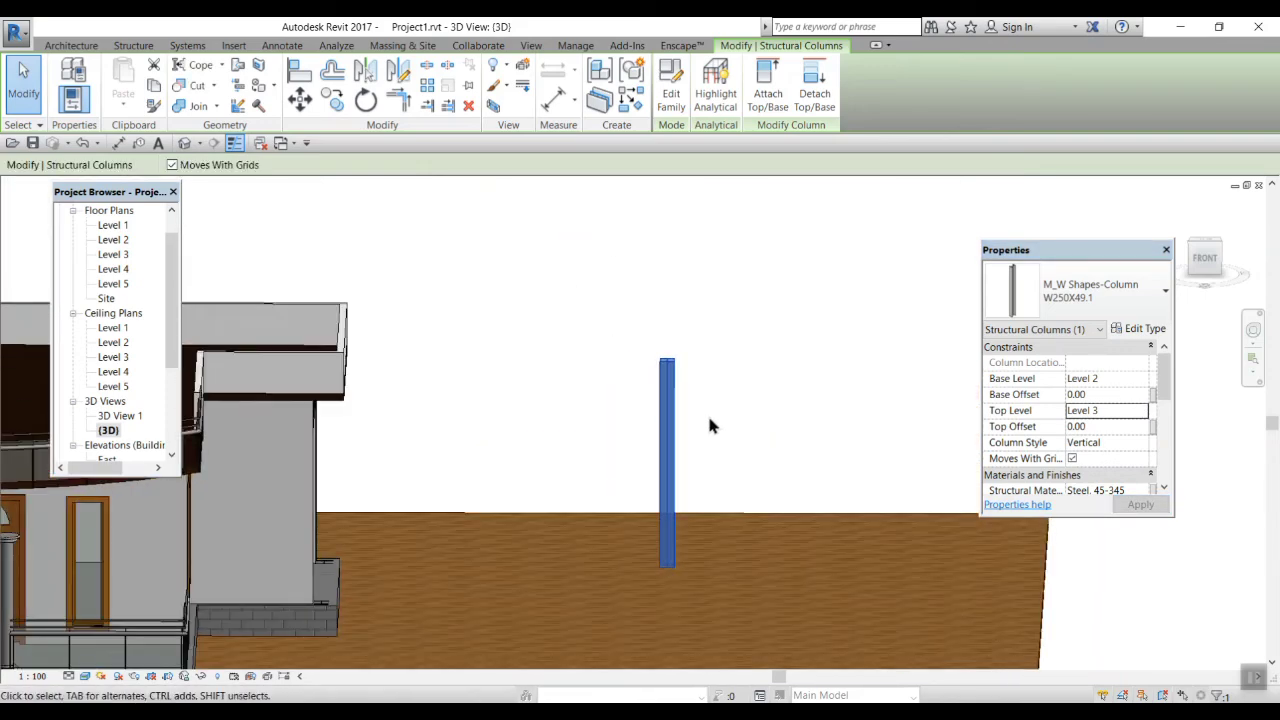
{"action": "middle_click_drag", "start_coordinate": [708, 428], "coordinate": [652, 407], "text": "shift"}
{"action": "scroll", "coordinate": [667, 405], "scroll_direction": "up", "scroll_amount": 2}
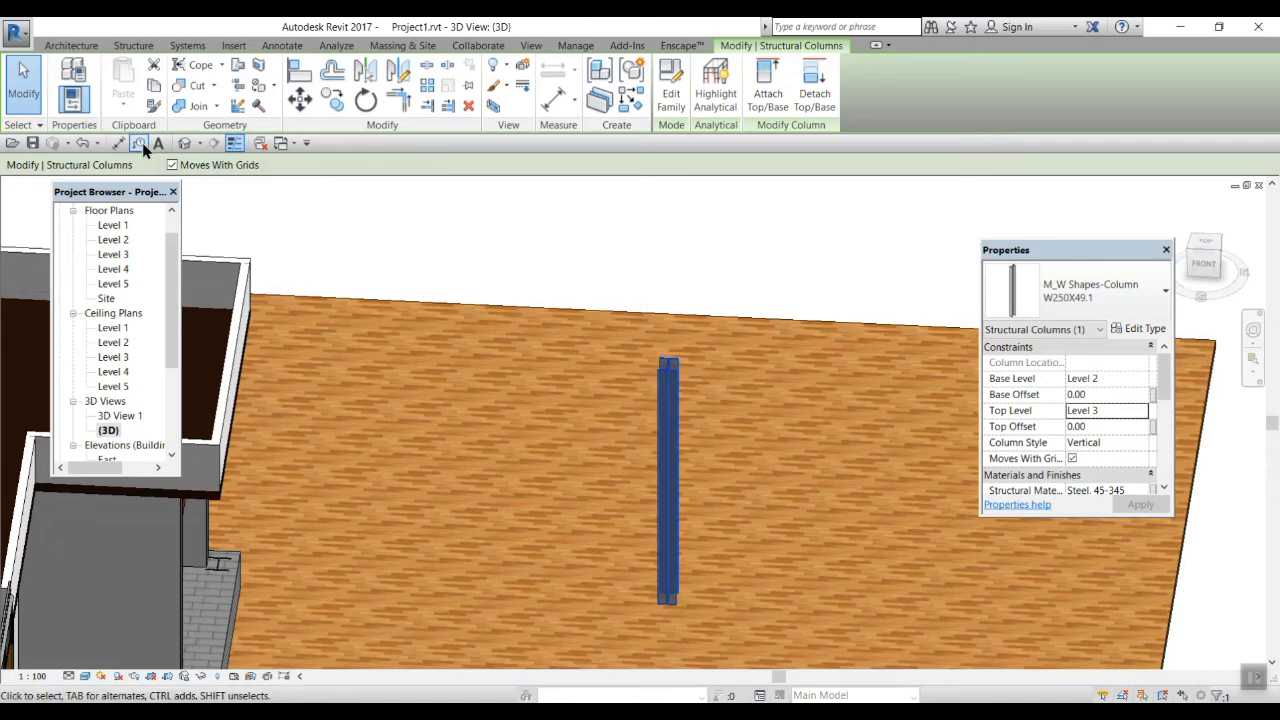
{"action": "scroll", "coordinate": [100, 262], "scroll_direction": "up", "scroll_amount": 1}
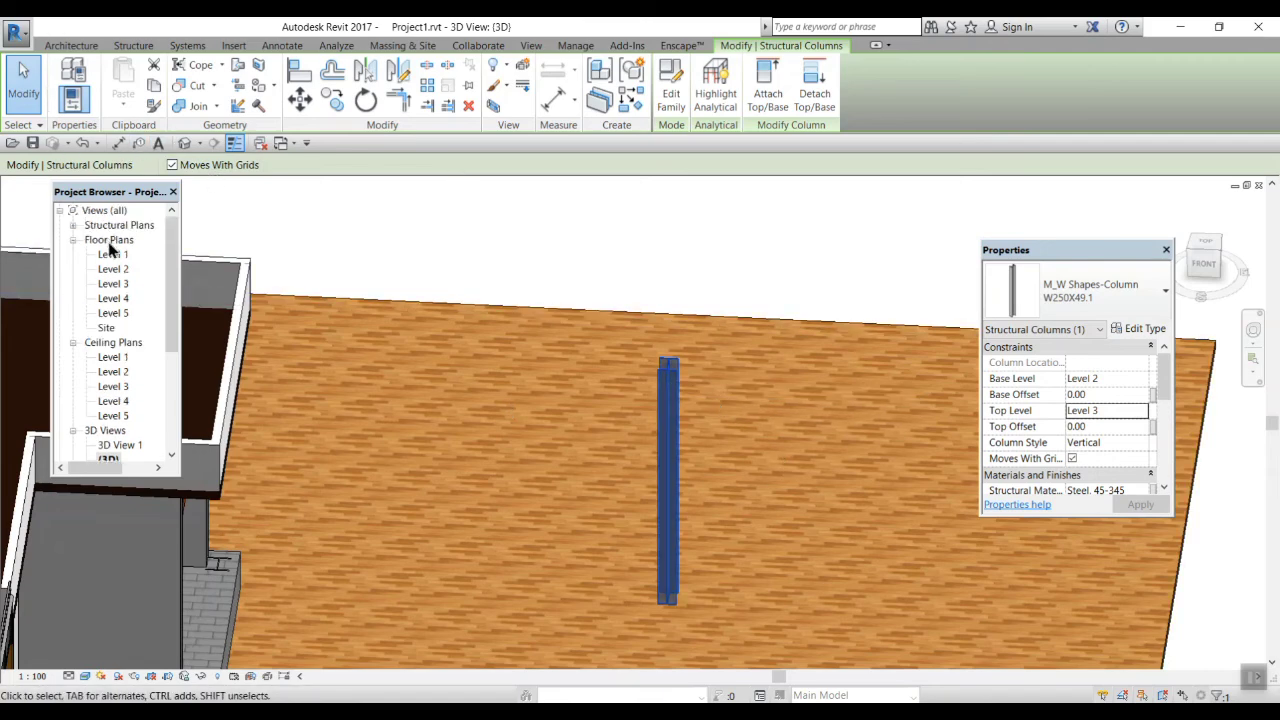
{"action": "double_click", "coordinate": [113, 271]}
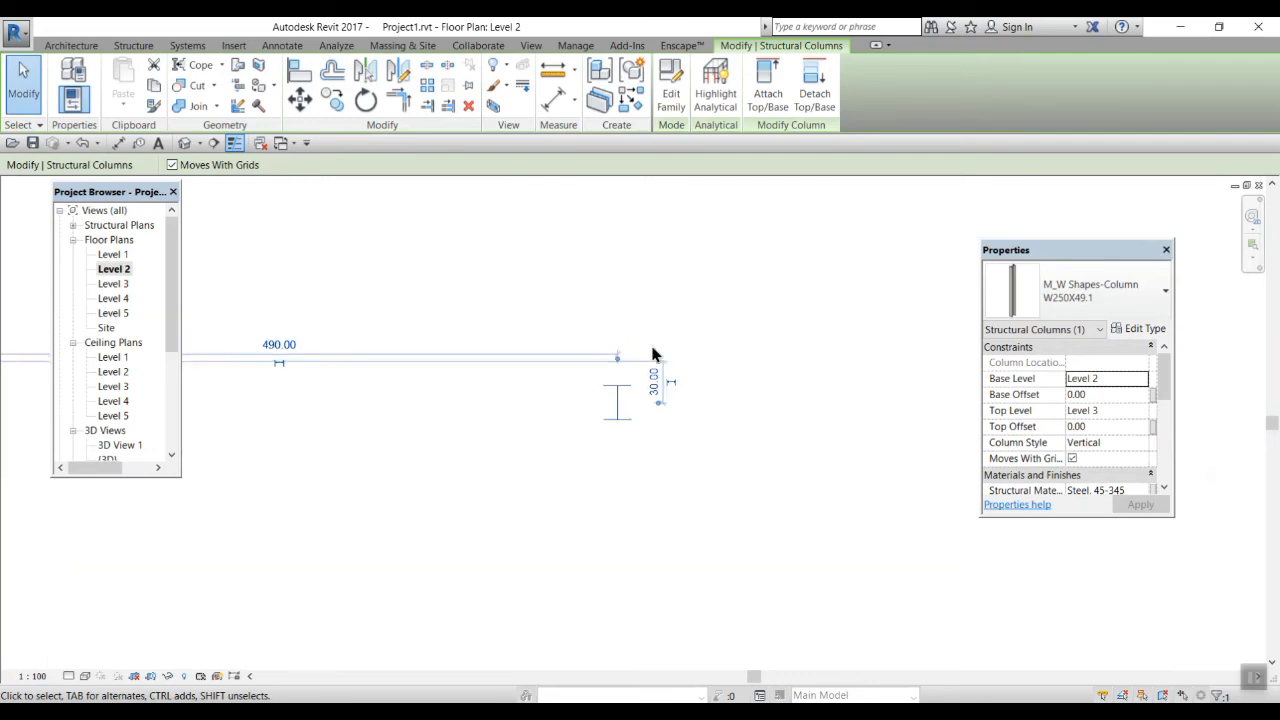
{"action": "scroll", "coordinate": [702, 438], "scroll_direction": "down", "scroll_amount": 1}
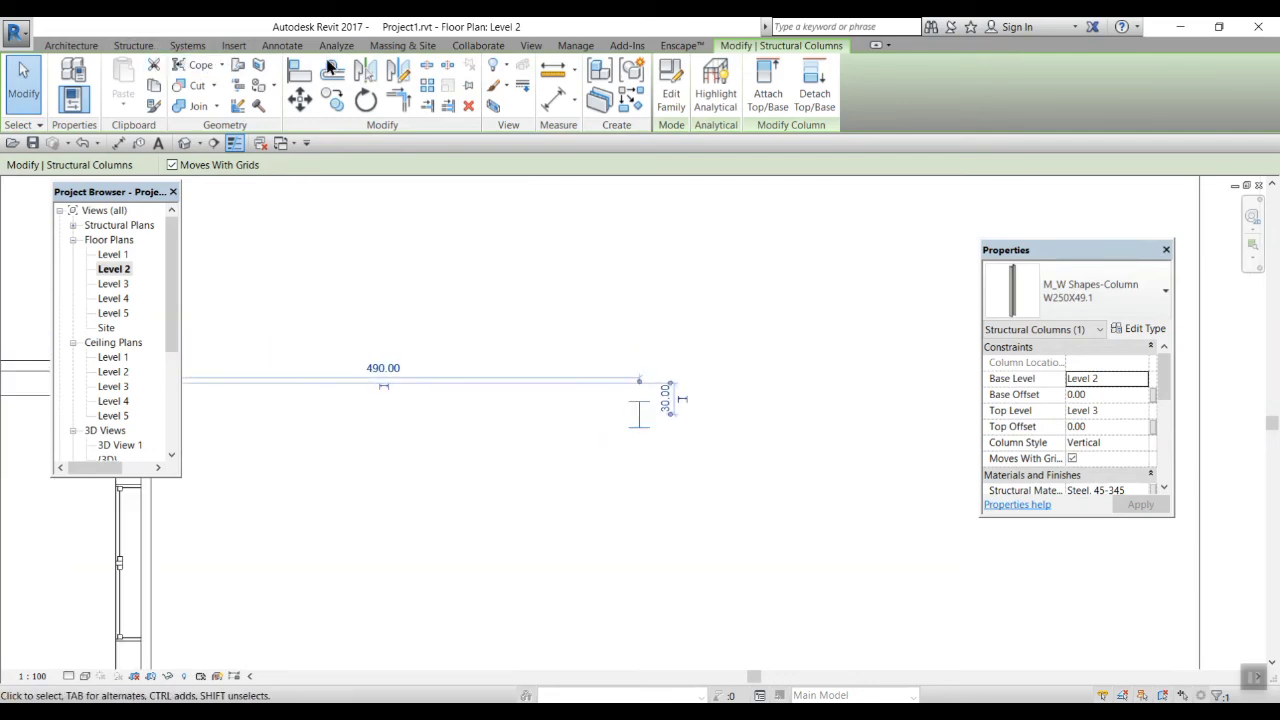
Place an architectural M_Rectangular Column, 457 x 475mm, centred on the freestanding steel column, with Height to Level 3.
{"action": "left_click", "coordinate": [72, 45]}
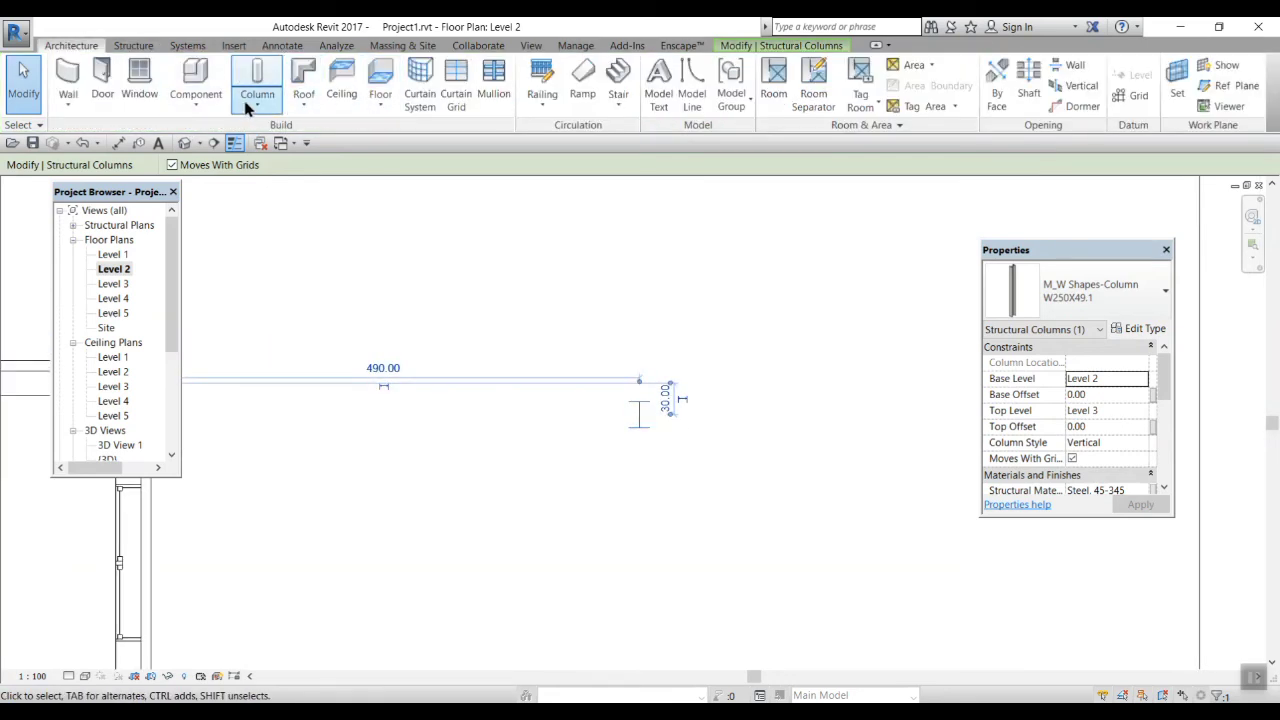
{"action": "left_click", "coordinate": [257, 108]}
{"action": "left_click", "coordinate": [286, 166]}
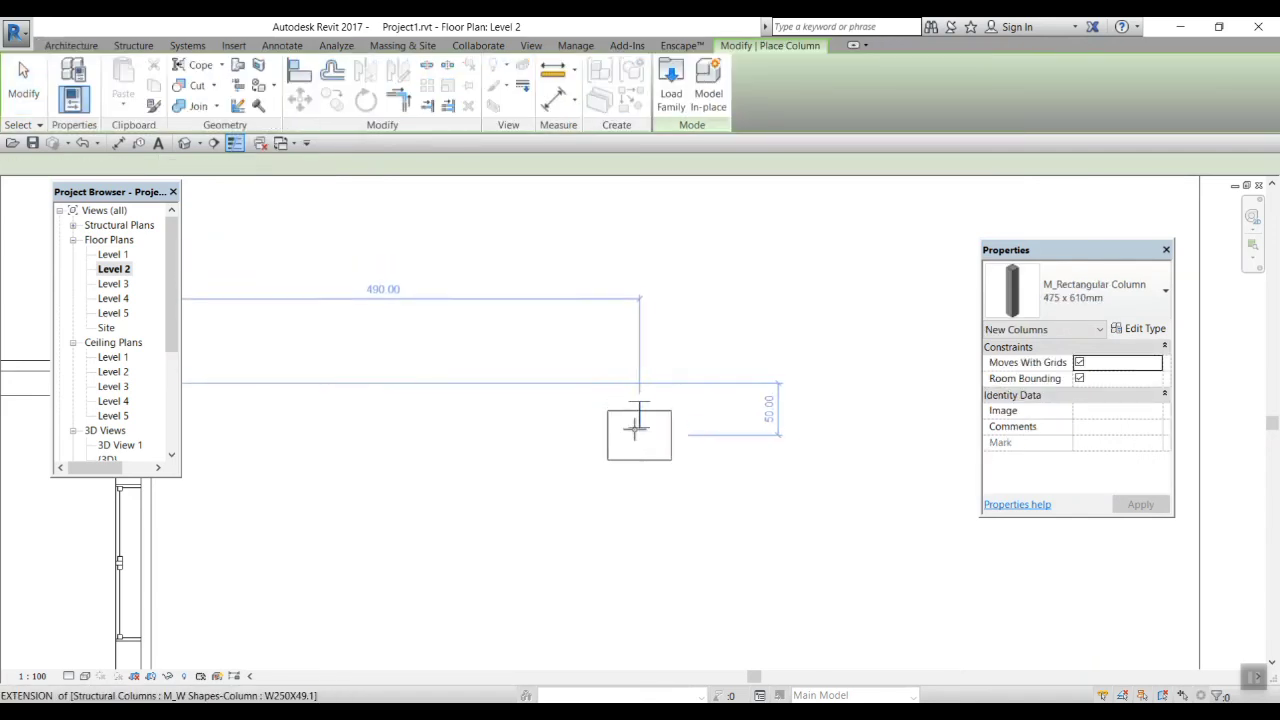
{"action": "left_click", "coordinate": [1090, 292]}
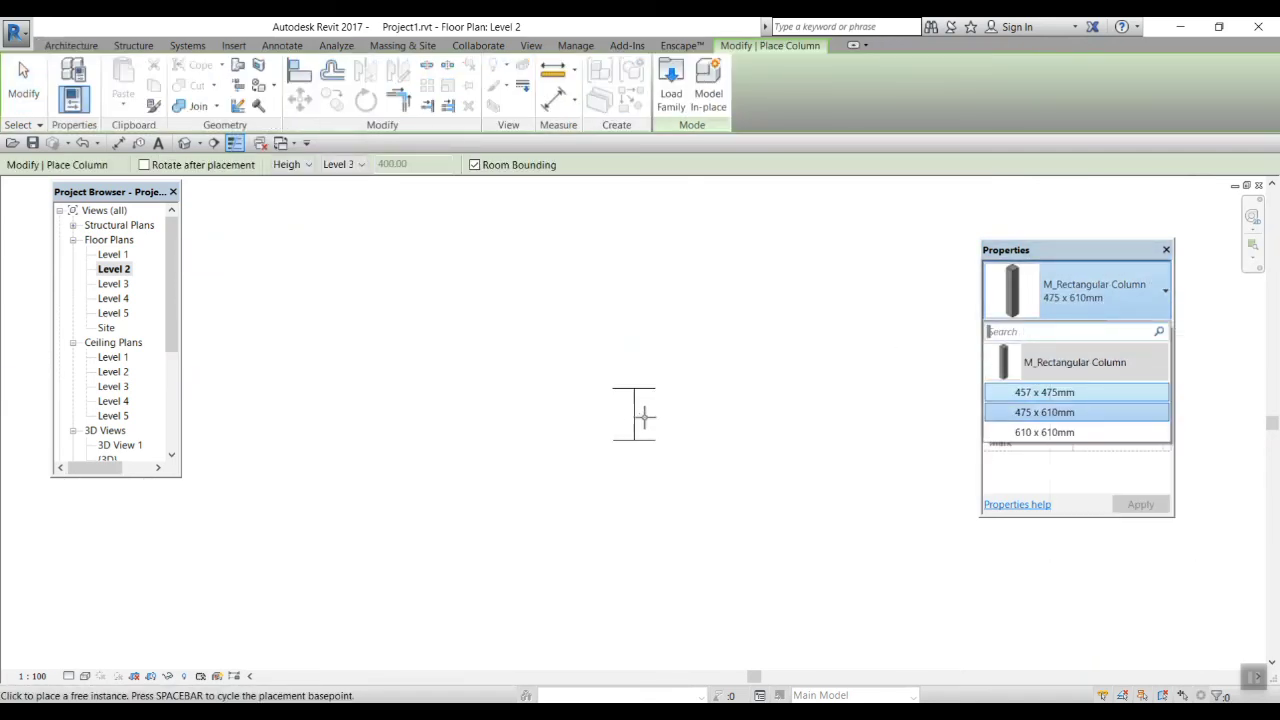
{"action": "left_click", "coordinate": [1062, 393]}
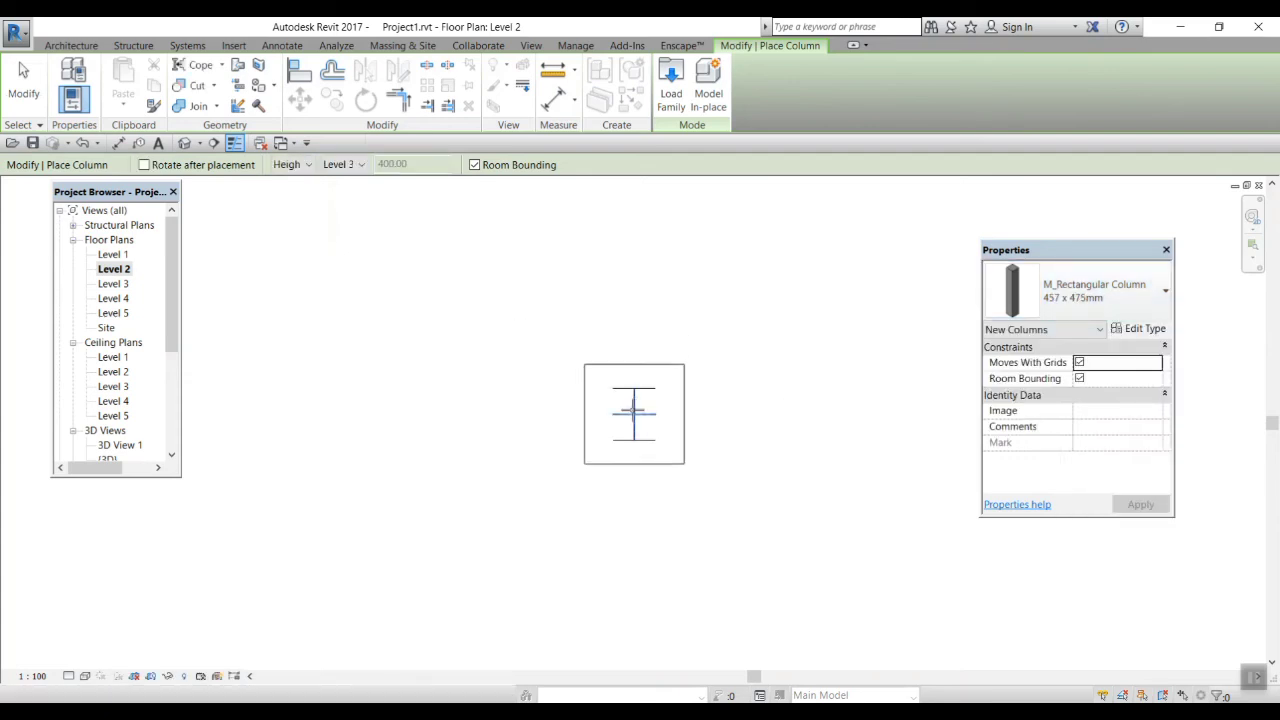
{"action": "left_click", "coordinate": [634, 411]}
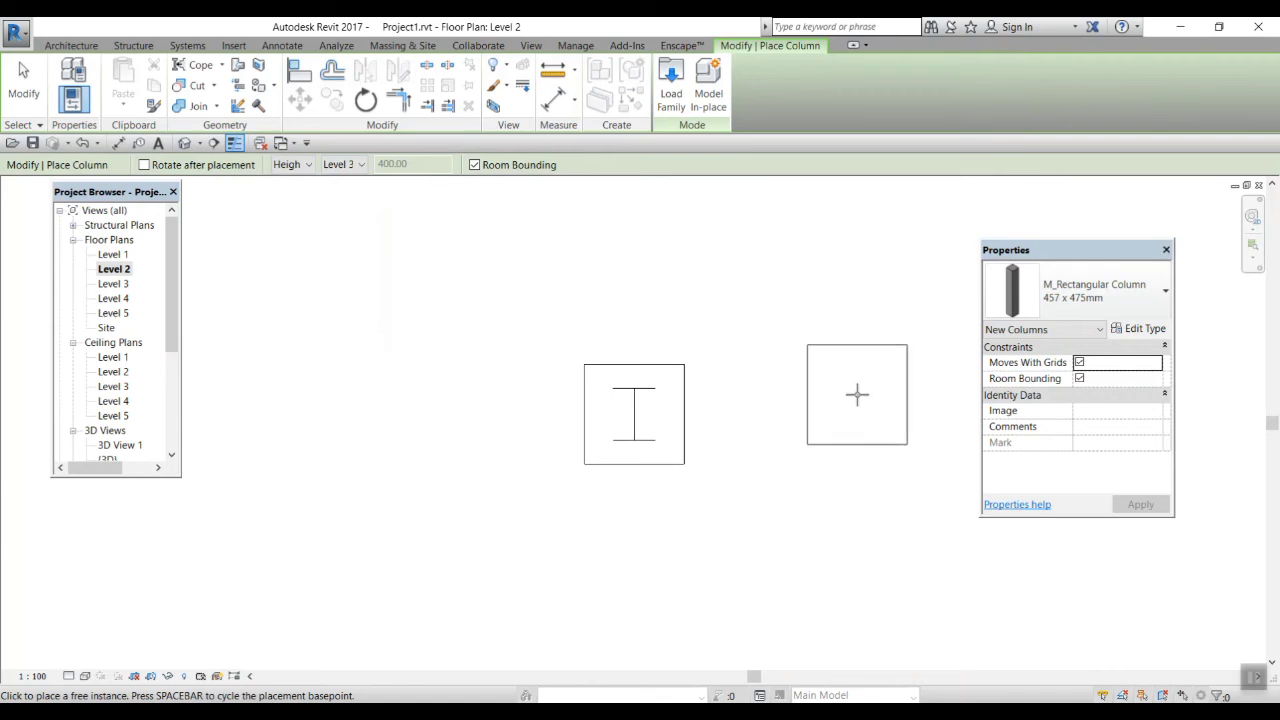
{"action": "key", "text": "Escape"}
{"action": "key", "text": "Escape"}
Check the properties of the steel structural column and of the rectangular architectural column around it in the plan.
{"action": "left_click", "coordinate": [626, 441]}
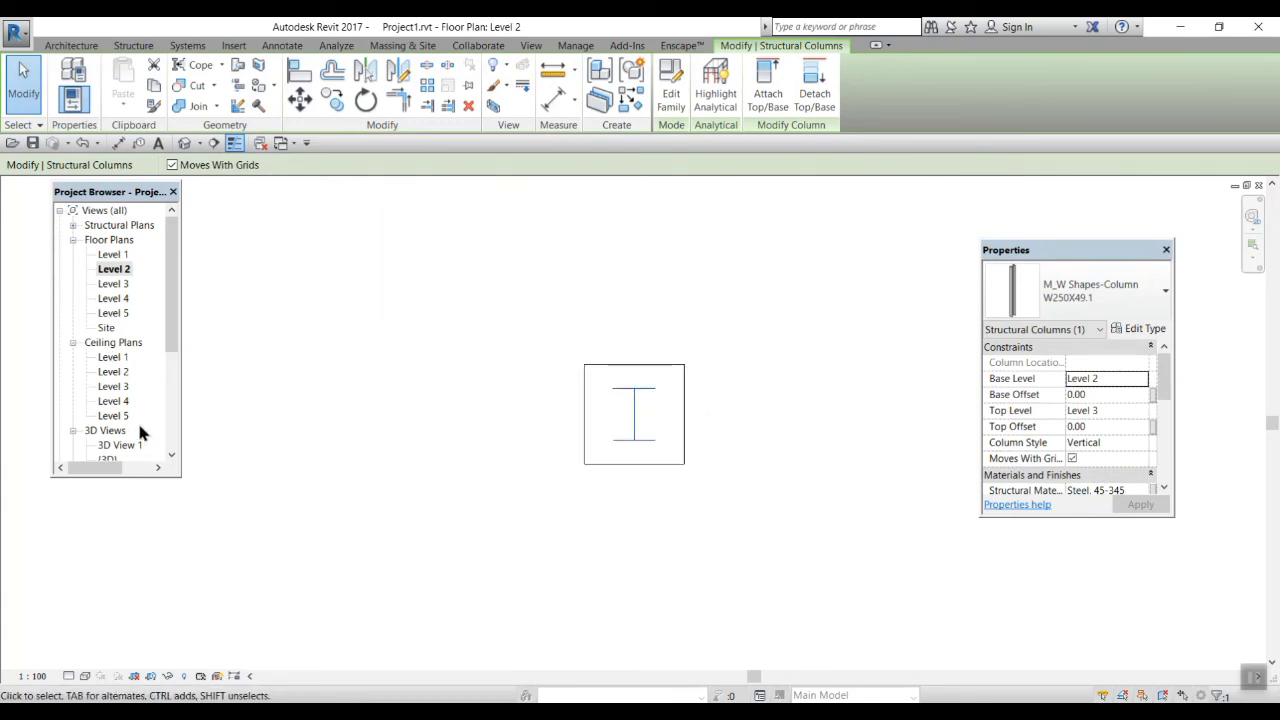
{"action": "key", "text": "Escape"}
{"action": "left_click", "coordinate": [680, 461]}
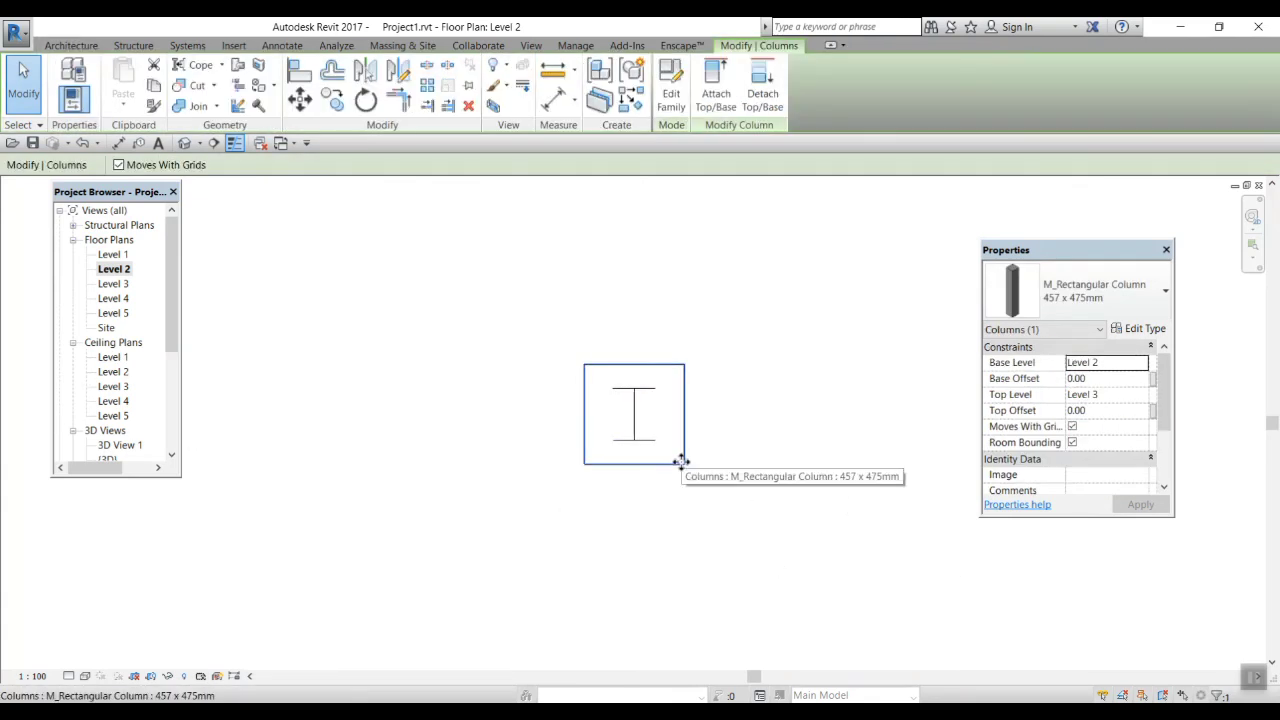
{"action": "key", "text": "Escape"}
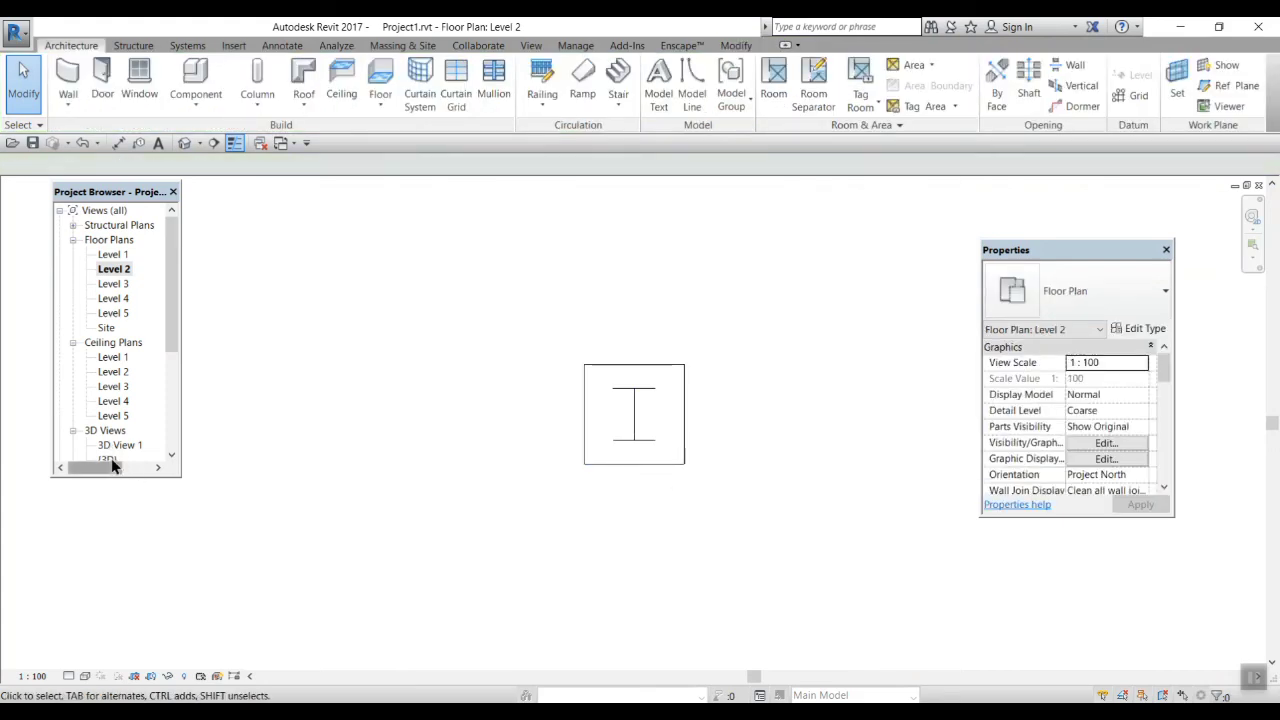
Open the default 3D view and examine the steel column enclosed by the rectangular column from above, selecting each in turn.
{"action": "double_click", "coordinate": [111, 458]}
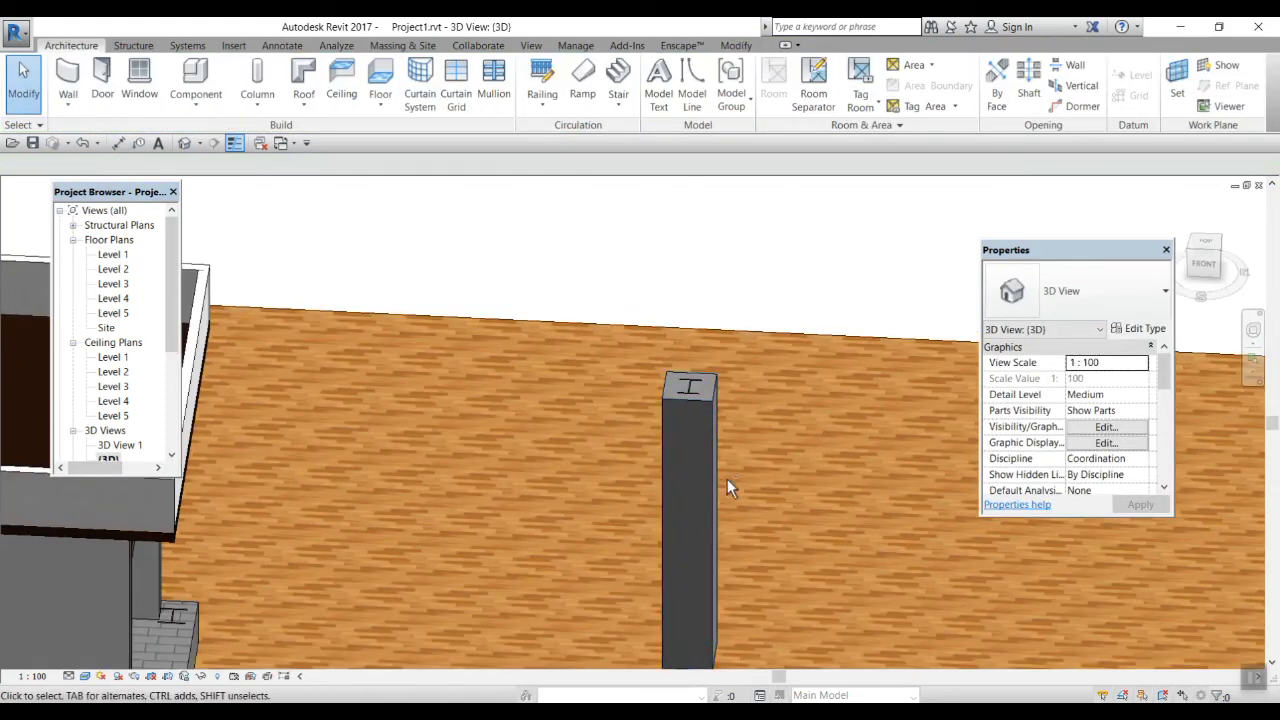
{"action": "middle_click_drag", "start_coordinate": [729, 480], "coordinate": [686, 430], "text": "shift"}
{"action": "scroll", "coordinate": [690, 430], "scroll_direction": "up", "scroll_amount": 3}
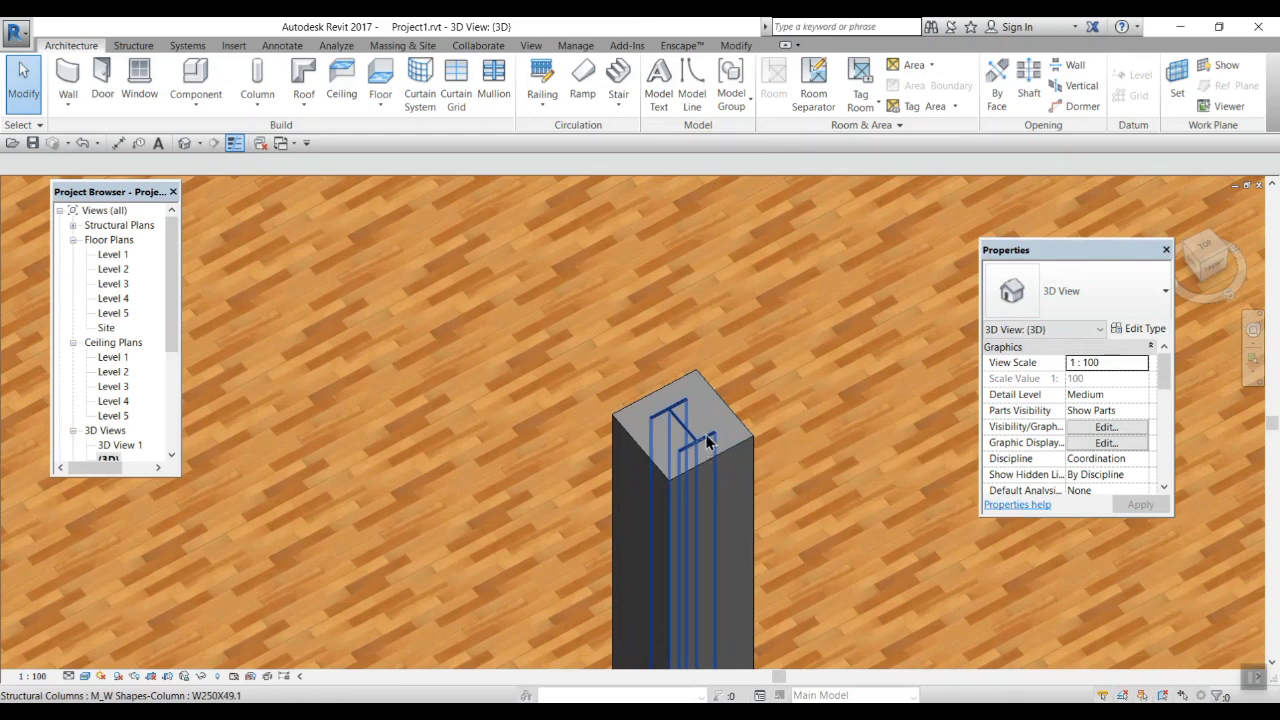
{"action": "left_click", "coordinate": [701, 447]}
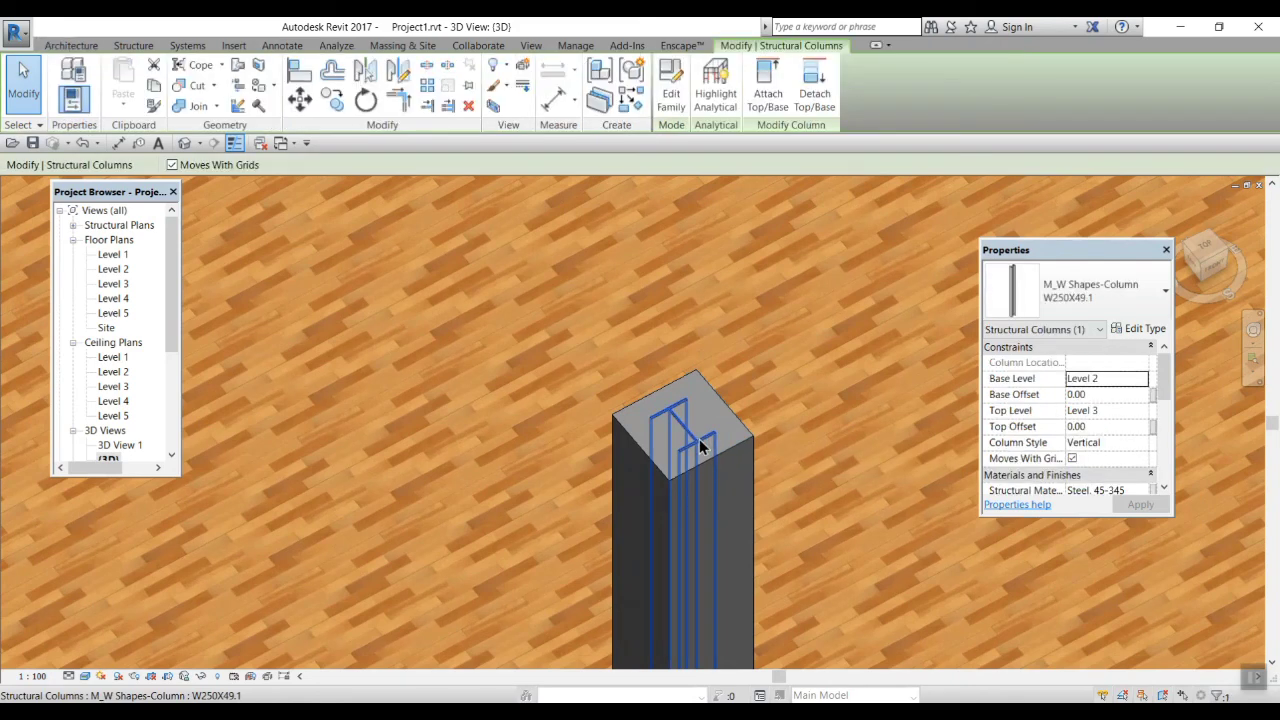
{"action": "left_click", "coordinate": [663, 477]}
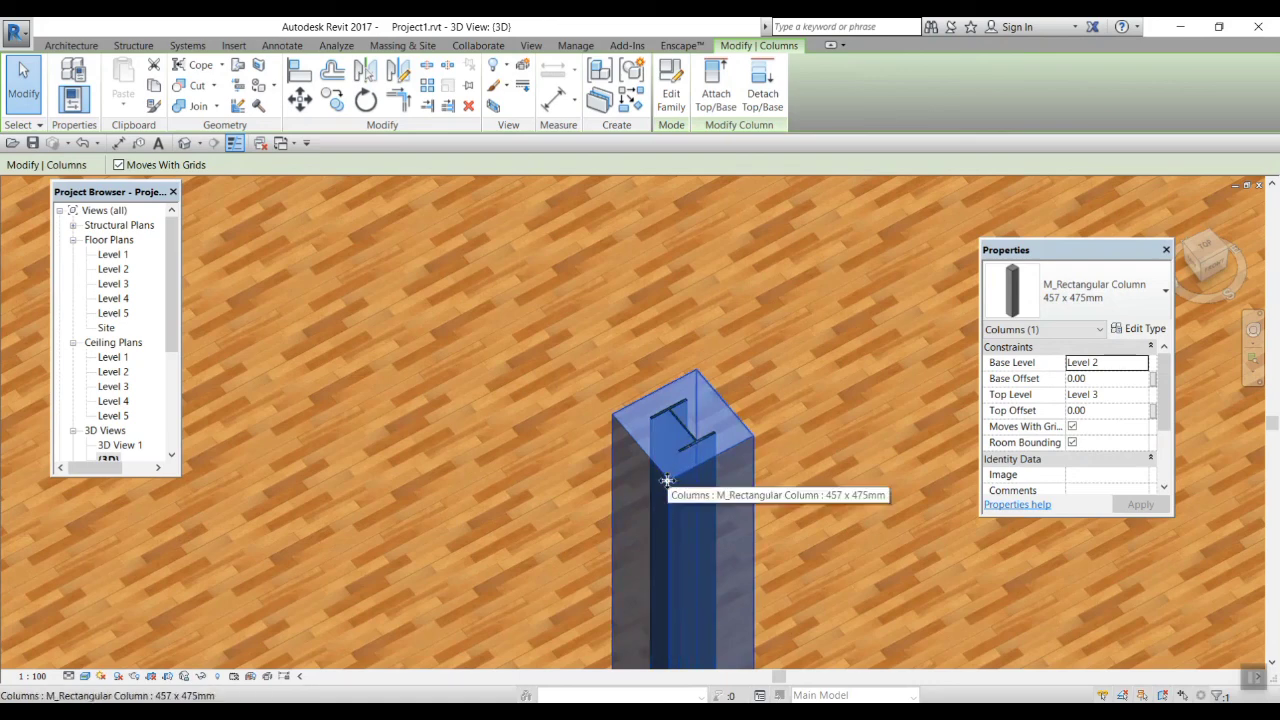
{"action": "scroll", "coordinate": [767, 402], "scroll_direction": "down", "scroll_amount": 3}
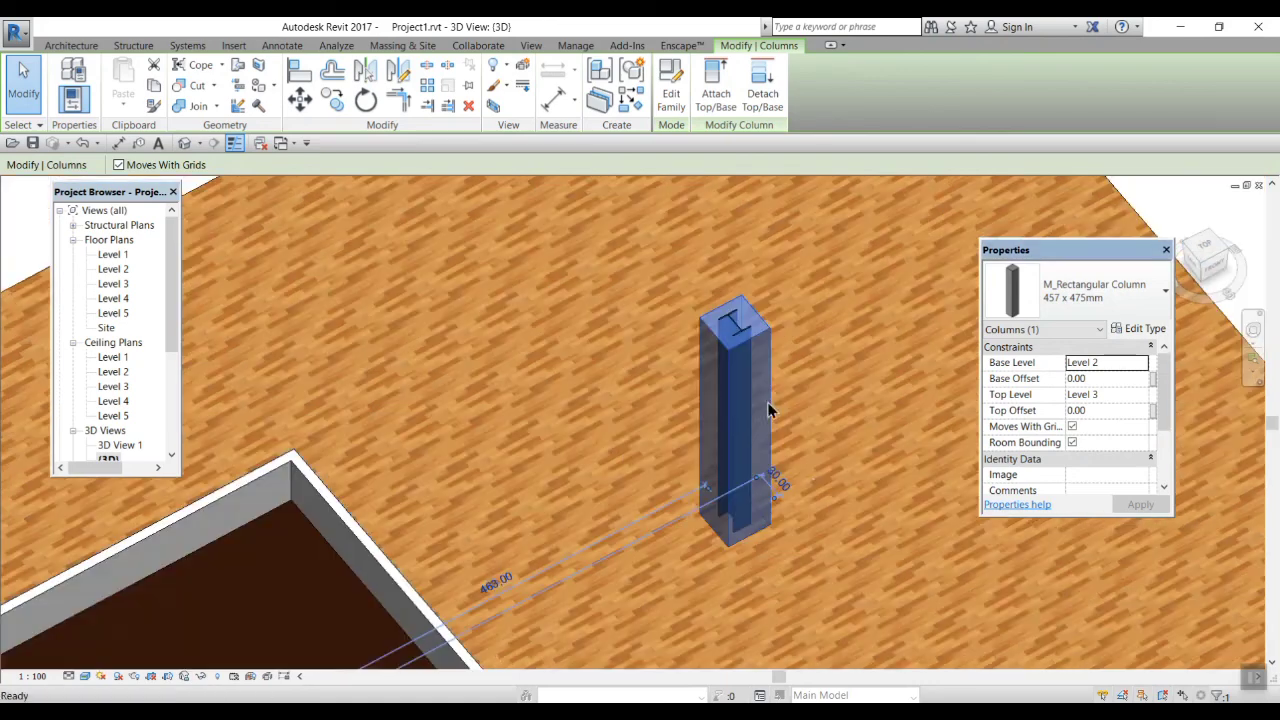
{"action": "left_click", "coordinate": [816, 478]}
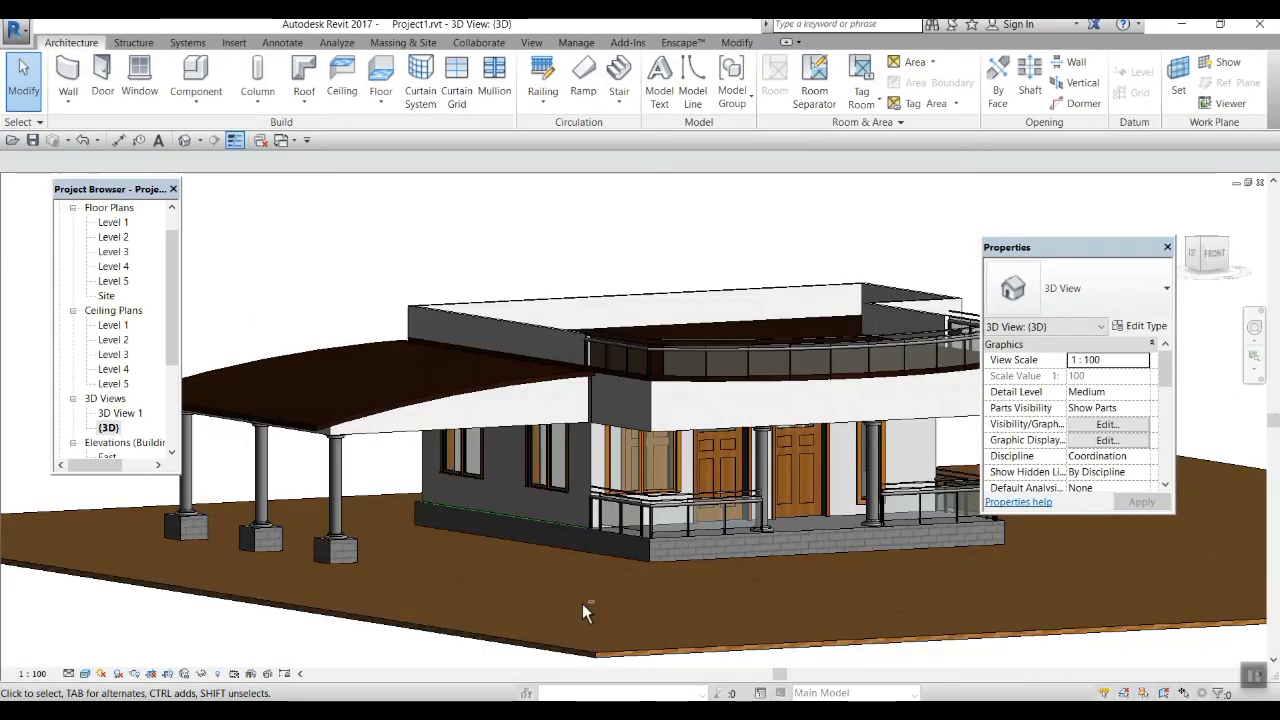
Examine the finished columns under the curved carport roof and along the veranda in the 3D view.
{"action": "middle_click_drag", "start_coordinate": [563, 597], "coordinate": [609, 637], "text": "shift"}
{"action": "scroll", "coordinate": [530, 445], "scroll_direction": "up", "scroll_amount": 5}
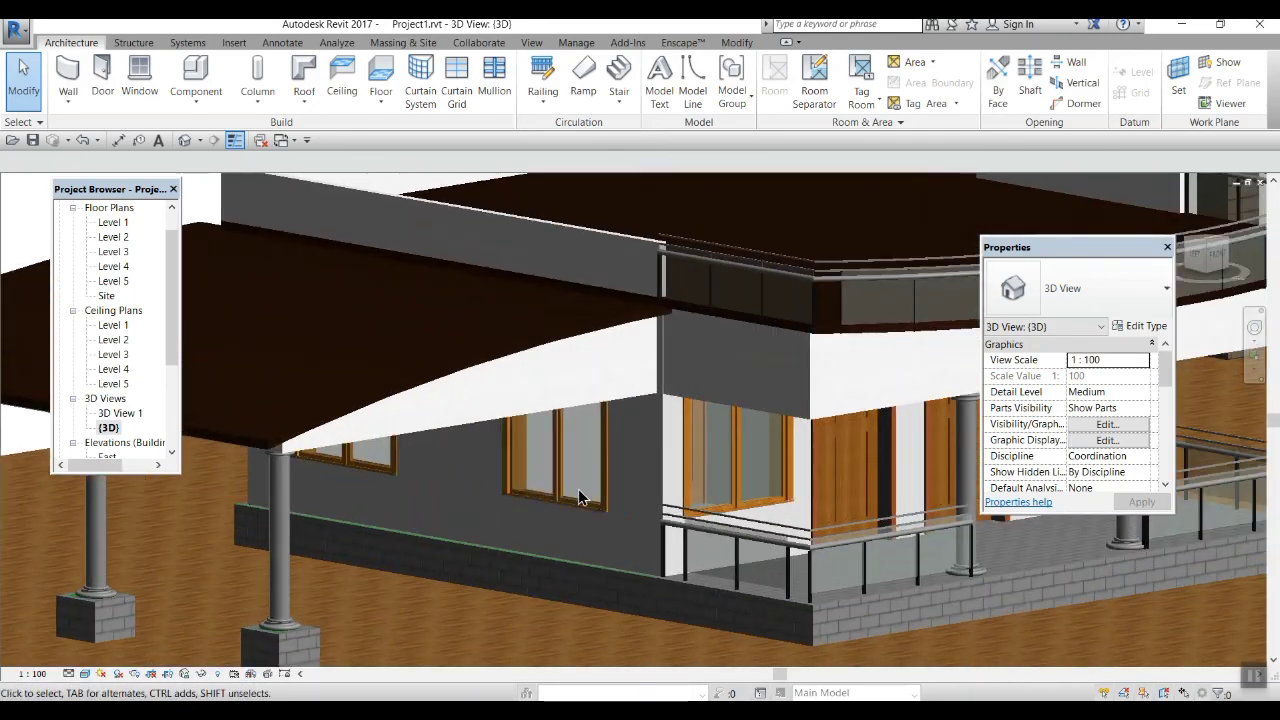
{"action": "middle_click_drag", "start_coordinate": [578, 497], "coordinate": [429, 506], "text": "shift"}
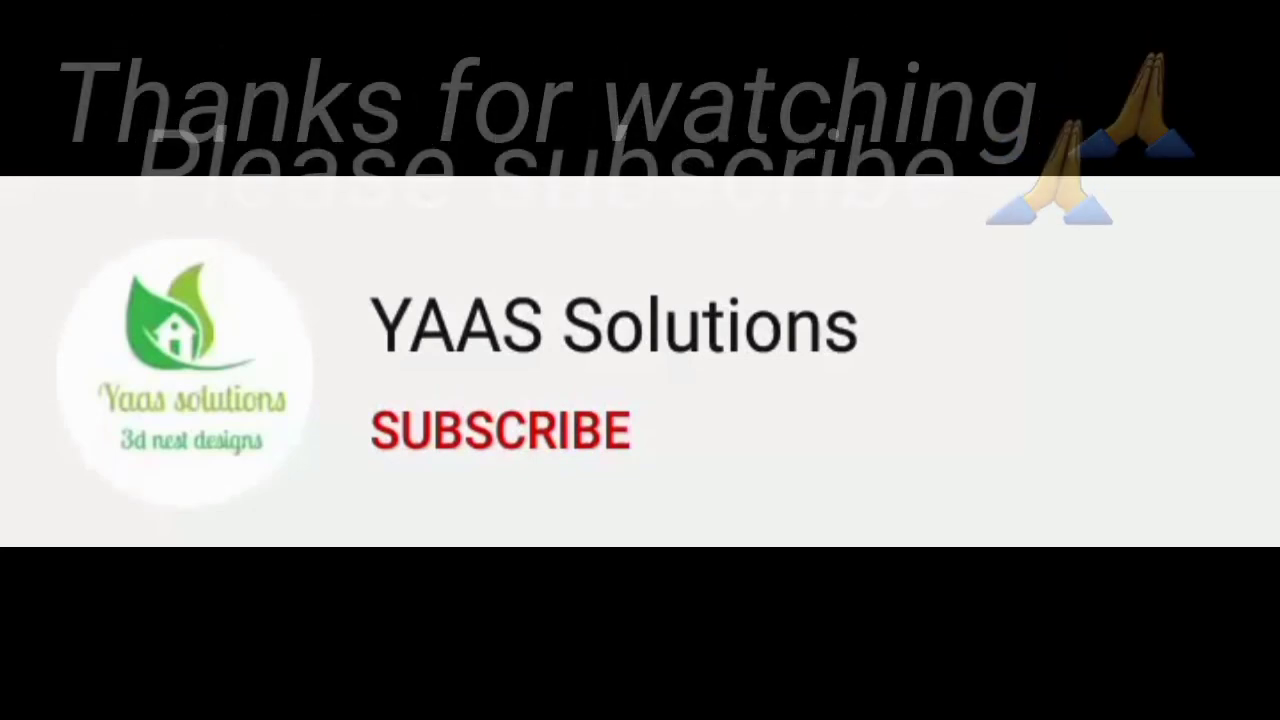